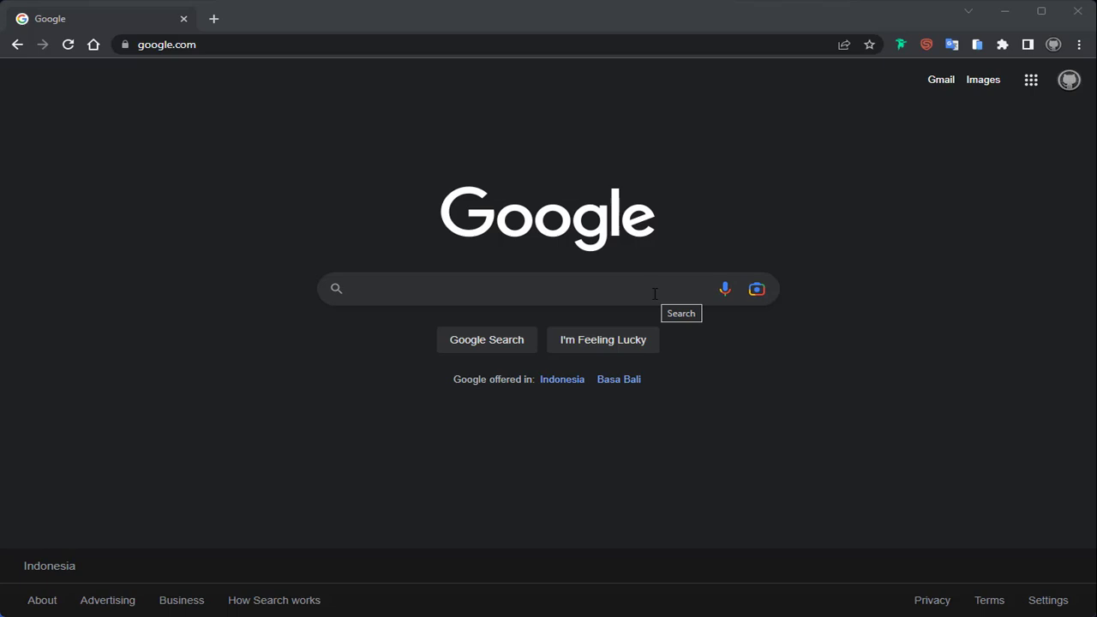
Step: Open the website kominfo.luwutimurkab.go.id
left_click(465, 51)
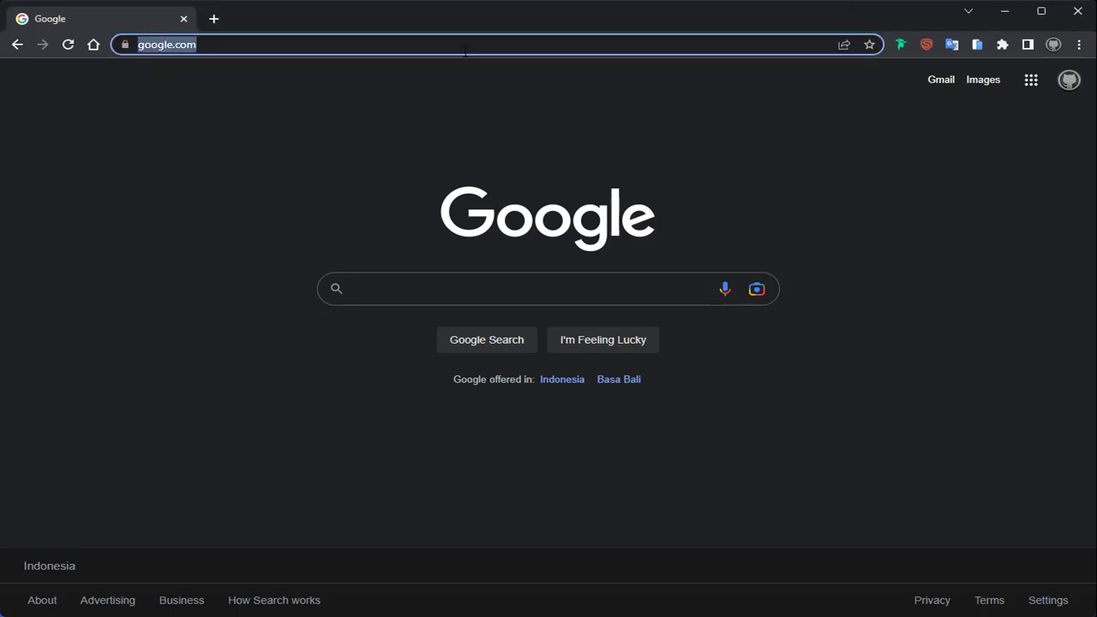
type("kominfo.l")
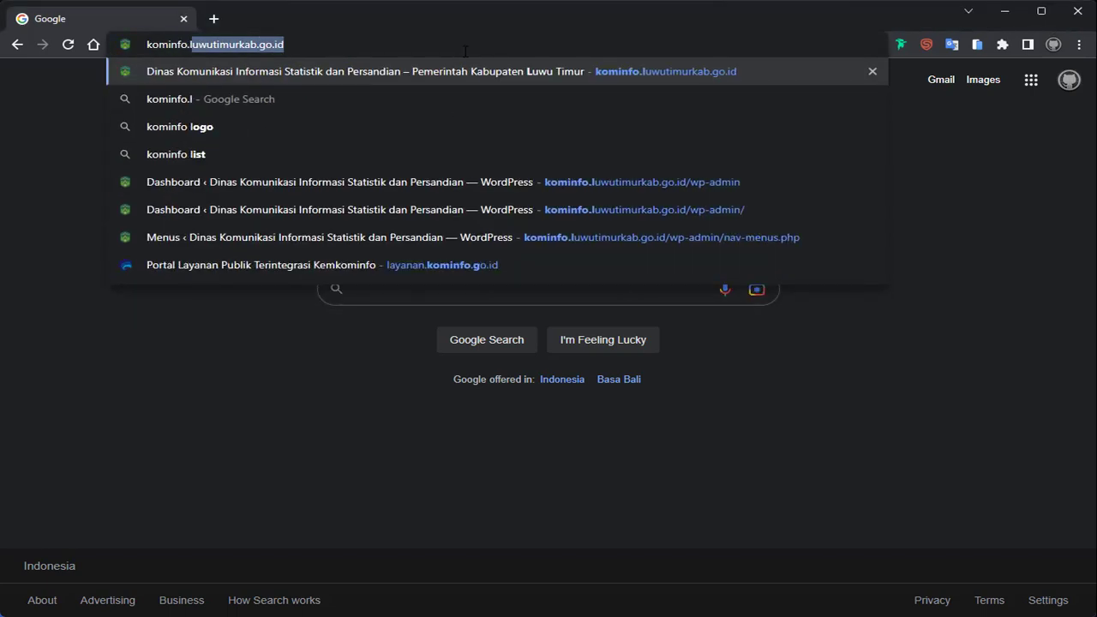
type("uwu")
key("BackSpace")
key("BackSpace")
type("uwutim")
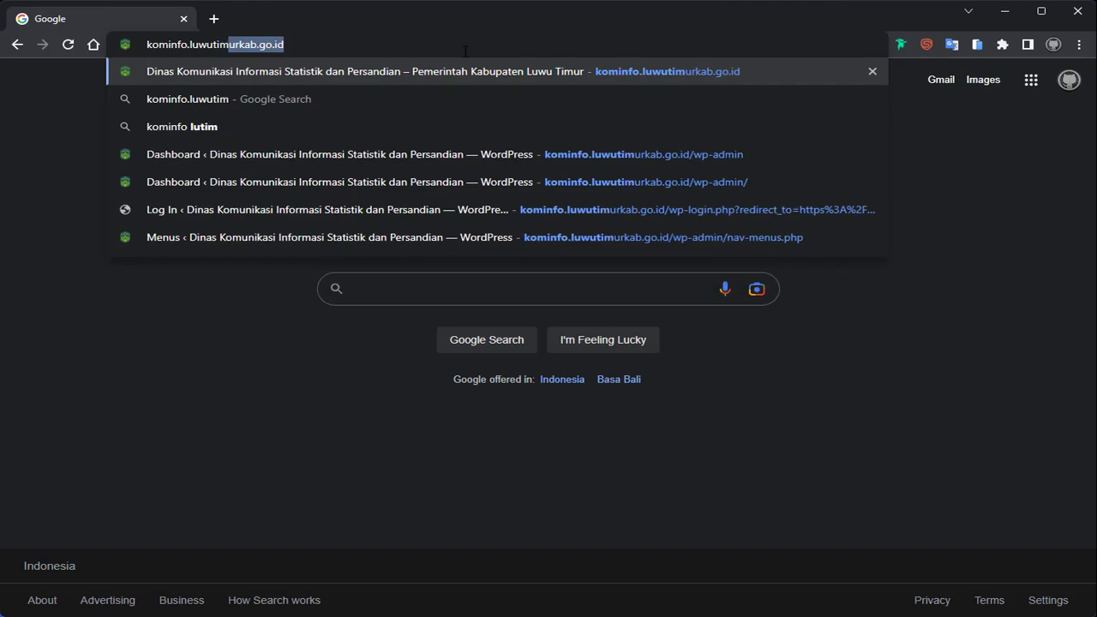
key("Return")
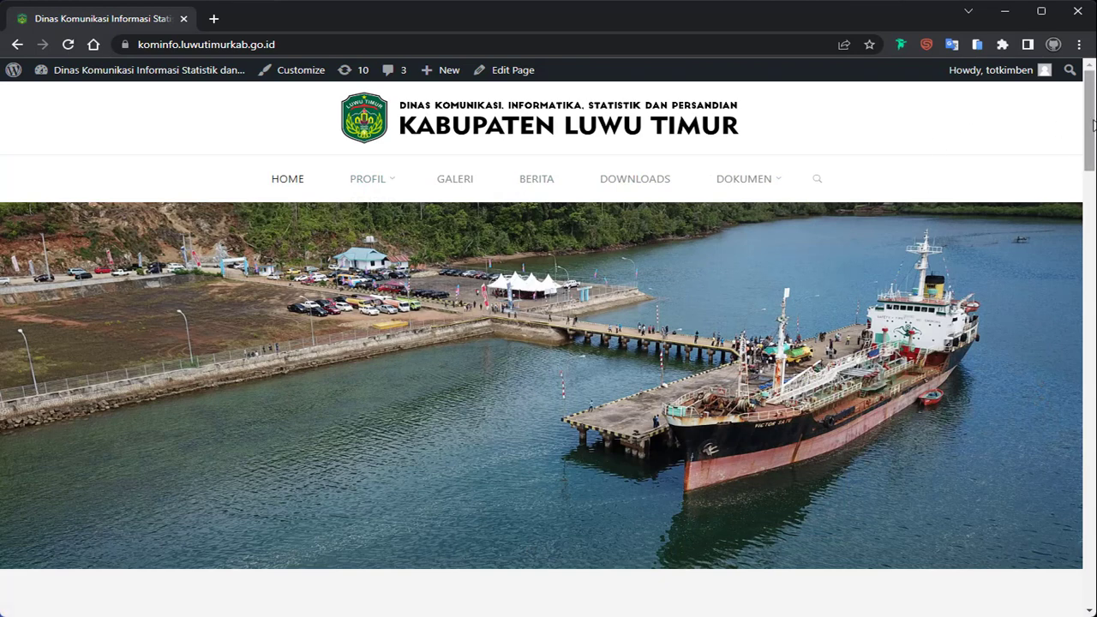
mouse_move(1091, 123)
left_mouse_down()
mouse_move(1088, 432)
mouse_move(1089, 120)
left_mouse_up()
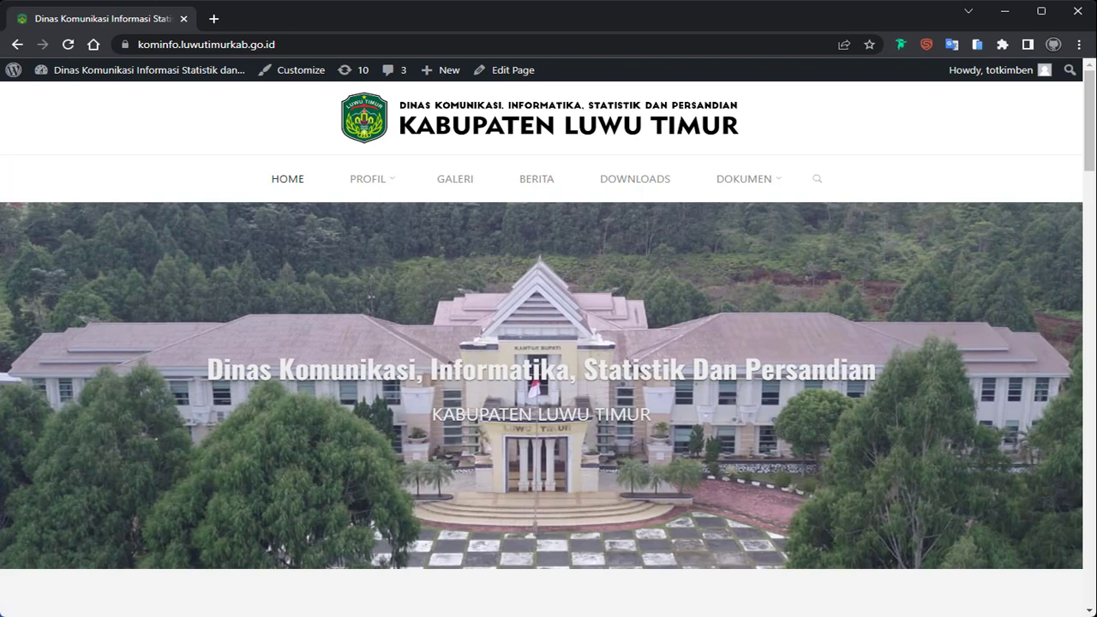
Step: Review the planned PPID menu outline in the Struktur Menu notes in Notepad against the site's navigation and its Dokumen submenu
key("alt+Tab")
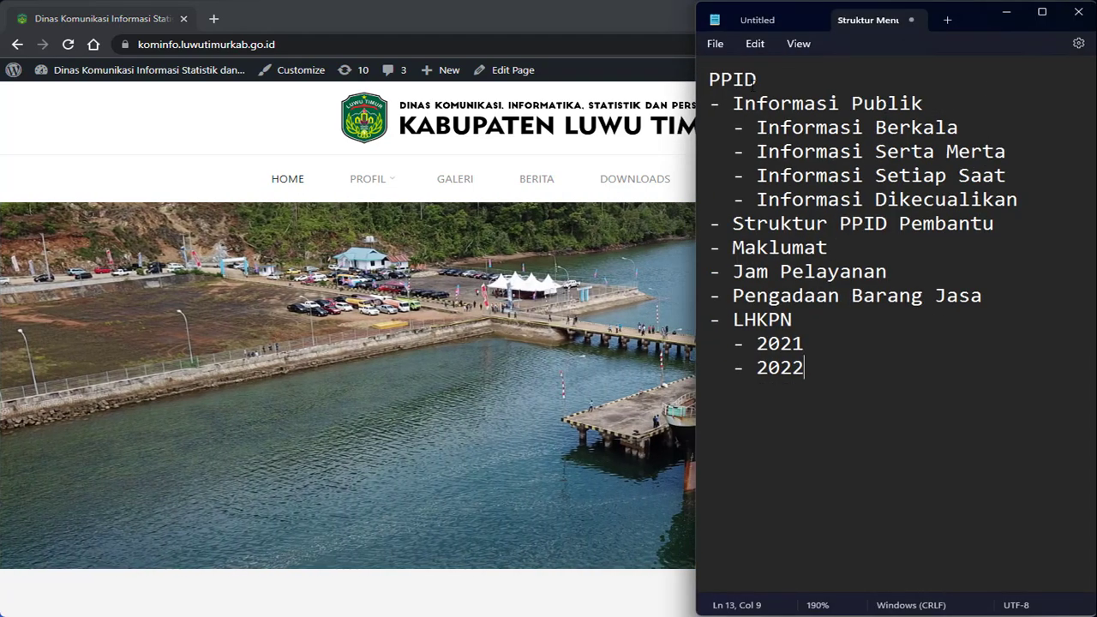
left_click(763, 79)
left_click(146, 165)
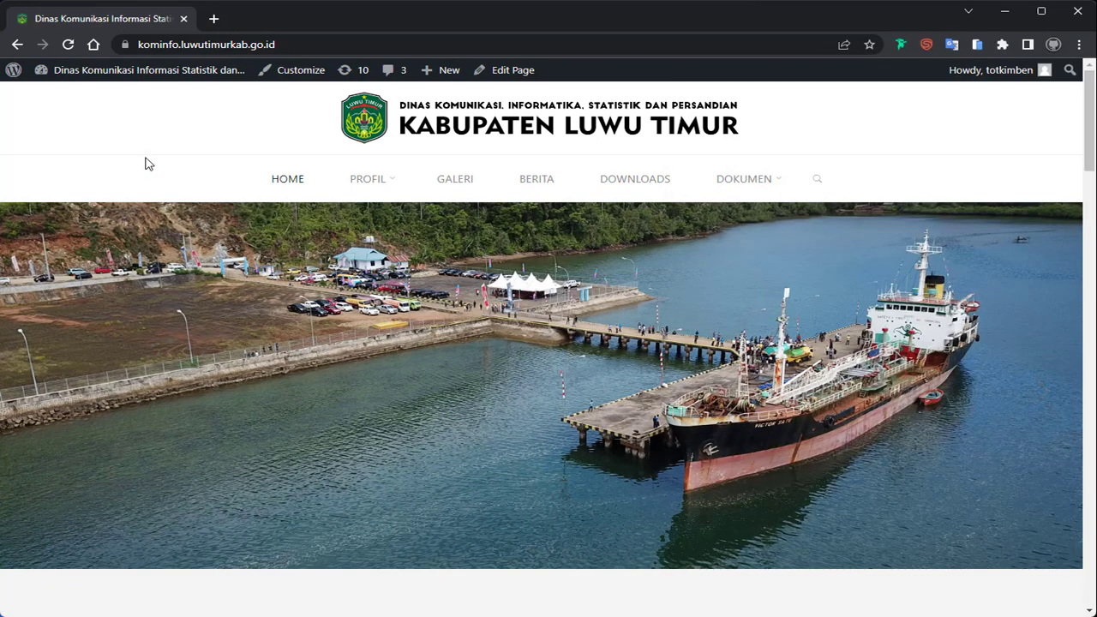
mouse_move(747, 171)
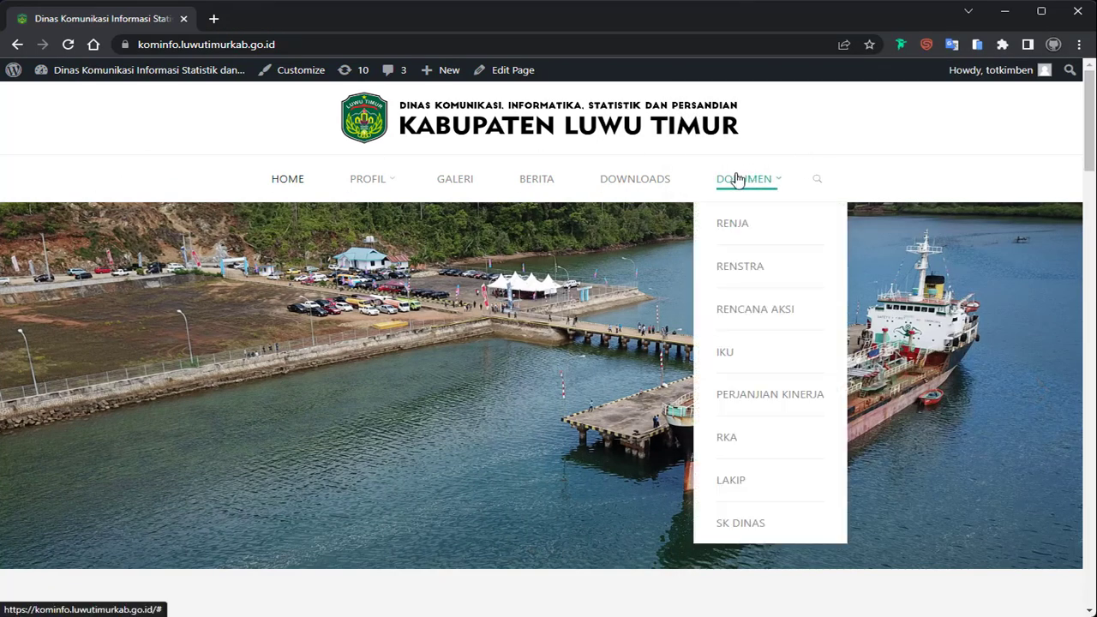
key("alt+Tab")
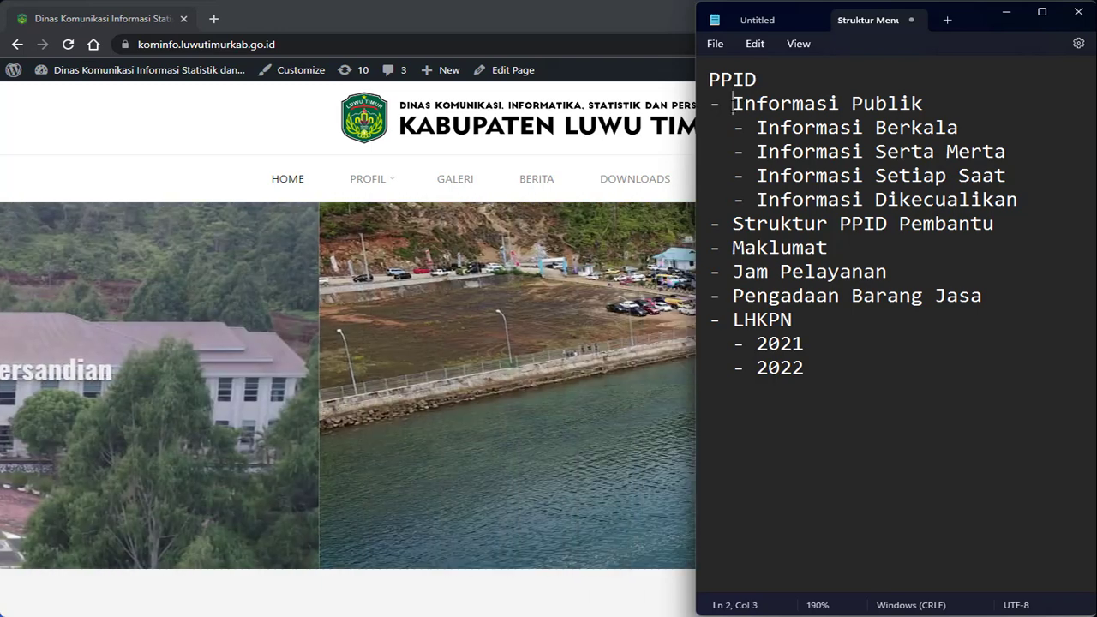
left_click_drag(733, 104, 930, 103)
left_click(953, 99)
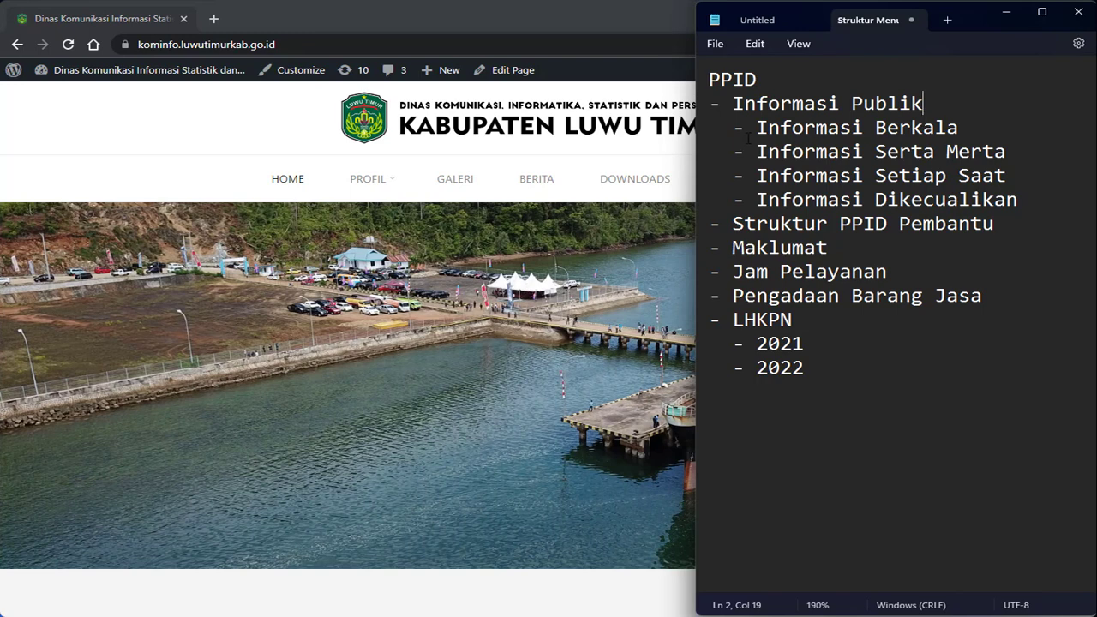
left_click_drag(748, 137, 711, 127)
left_click(1008, 199)
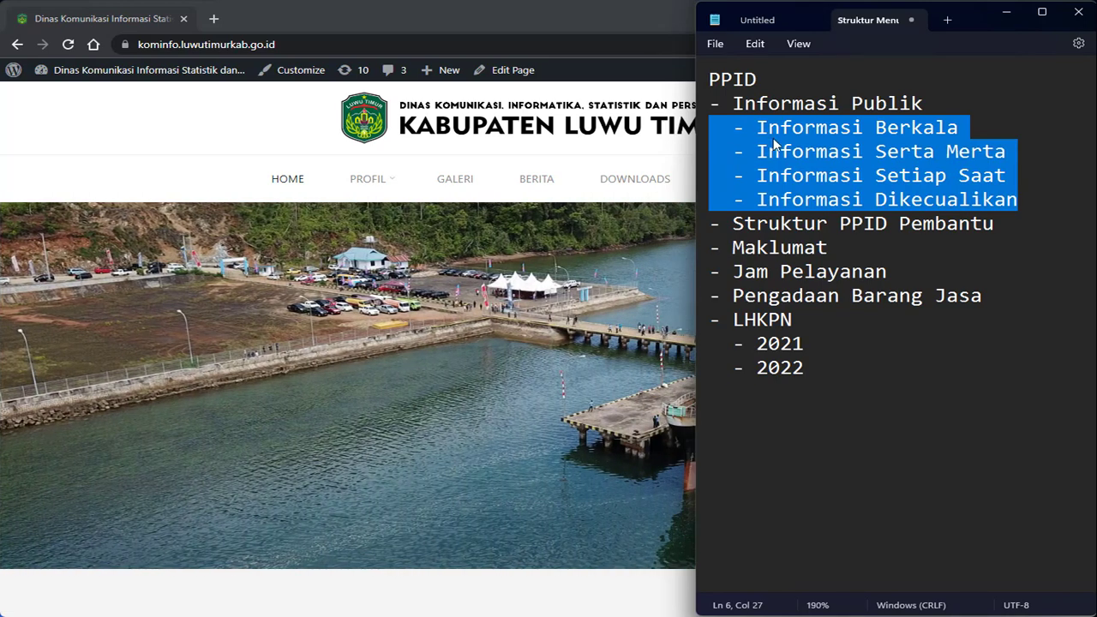
left_click(767, 127)
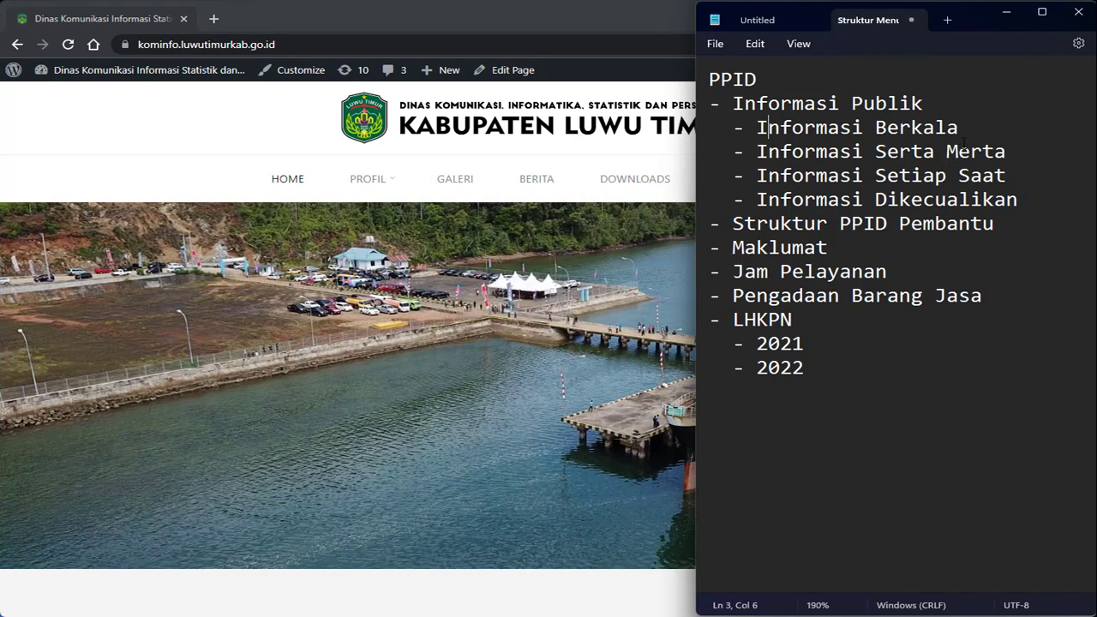
left_click(163, 144)
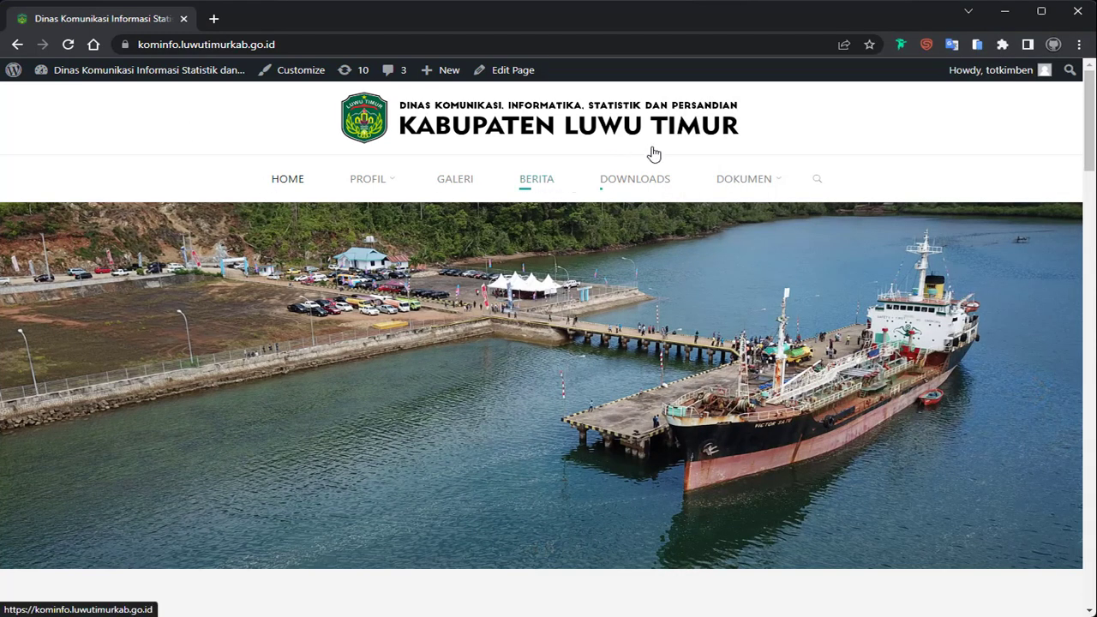
mouse_move(744, 185)
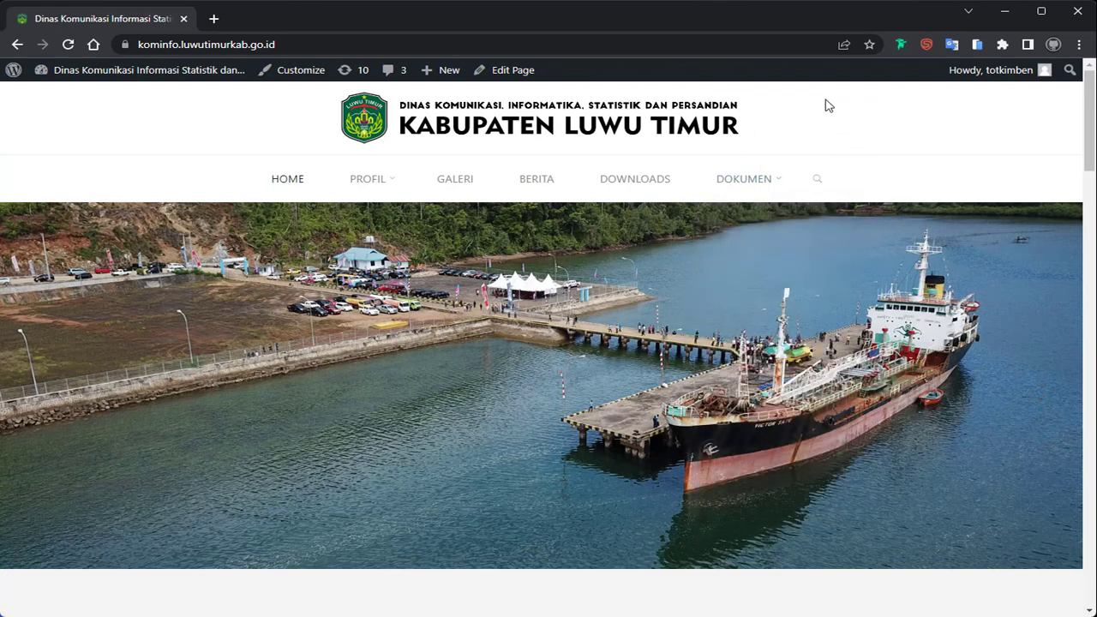
Step: Go to the site's WordPress admin address, kominfo.luwutimurkab.go.id/wp-admin
left_click(699, 39)
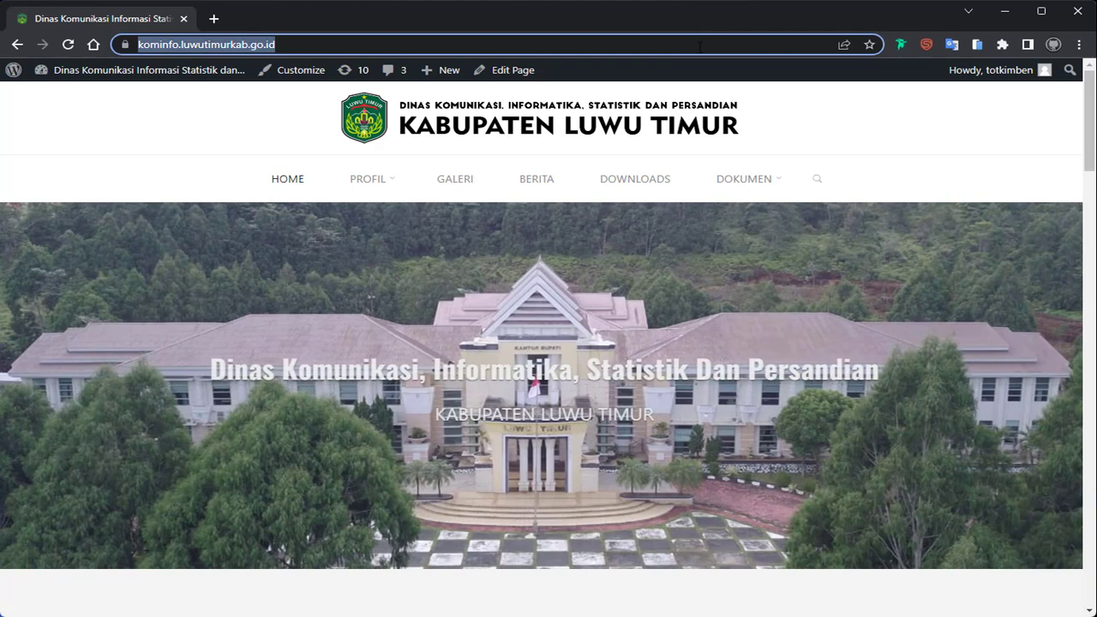
left_click(701, 43)
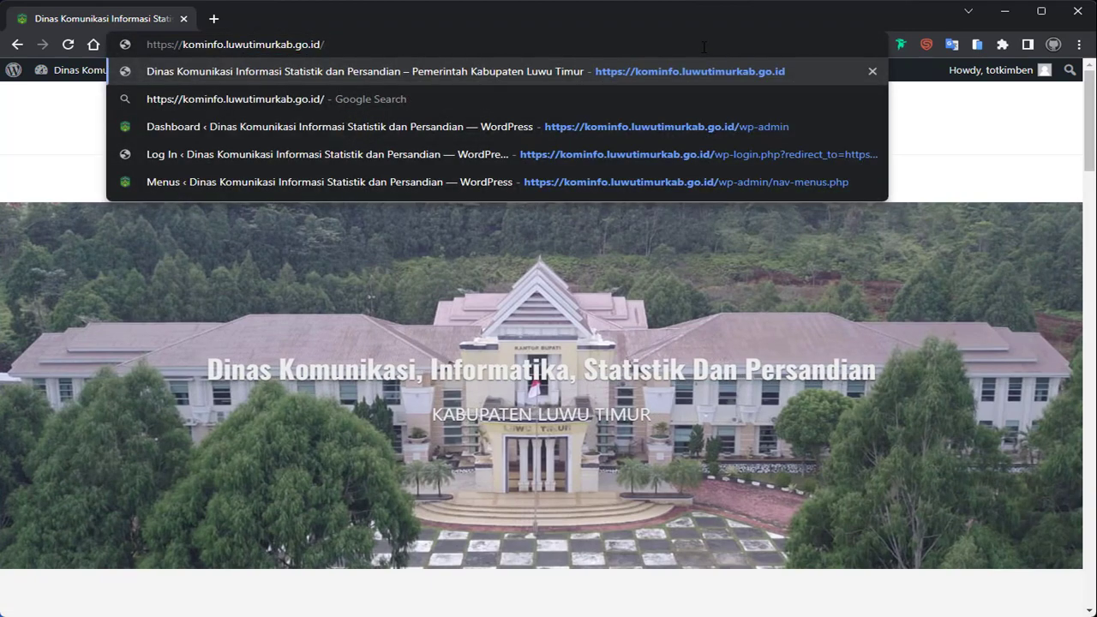
key("Escape")
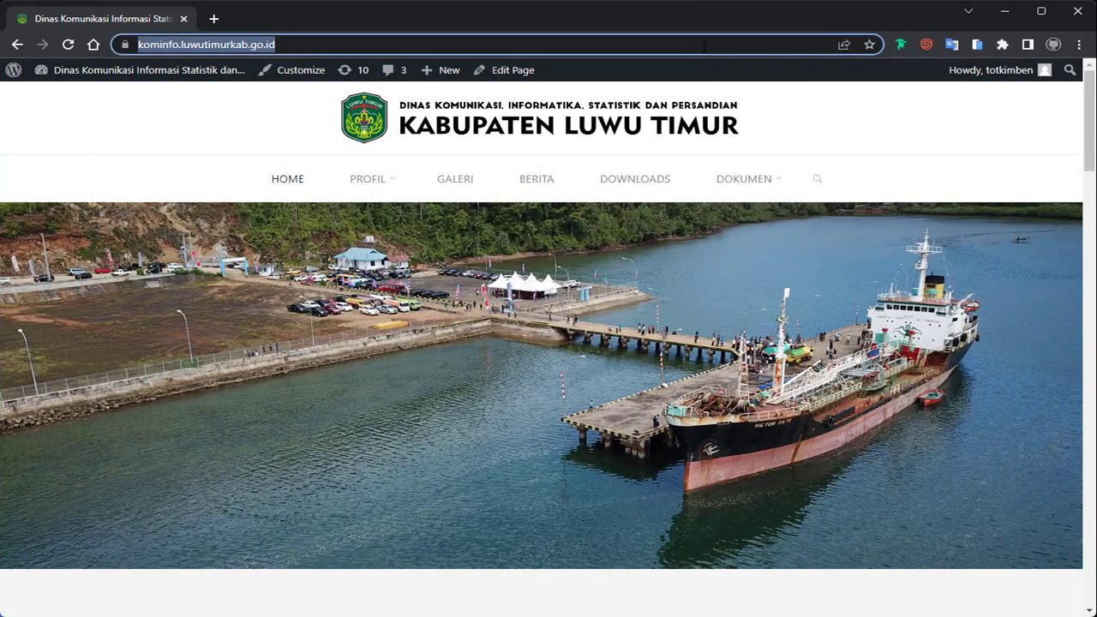
left_click(703, 46)
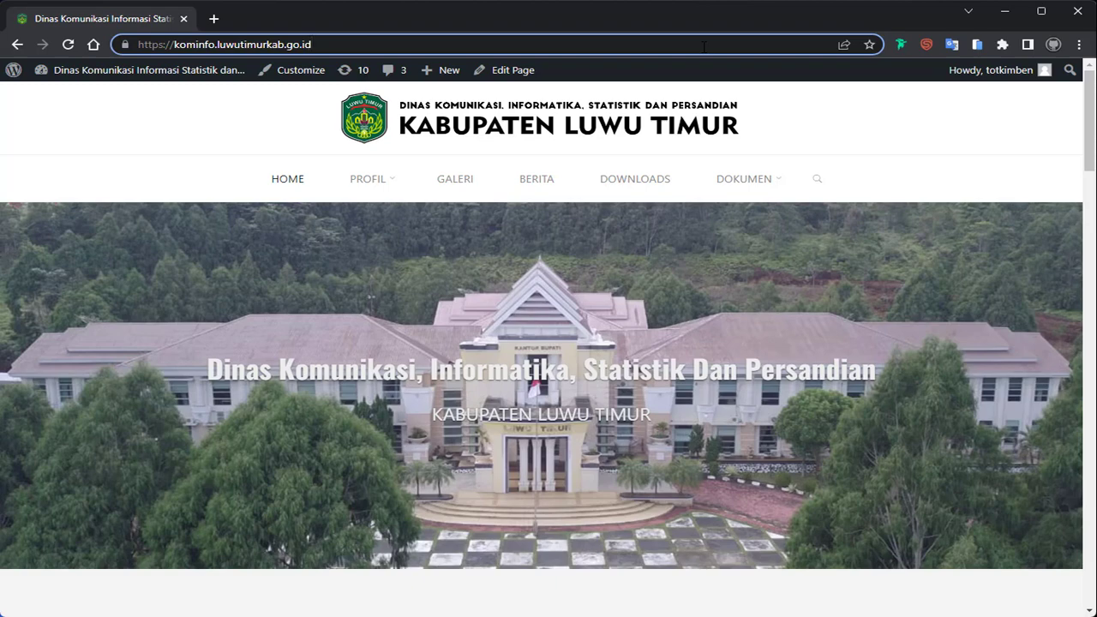
type("/wp")
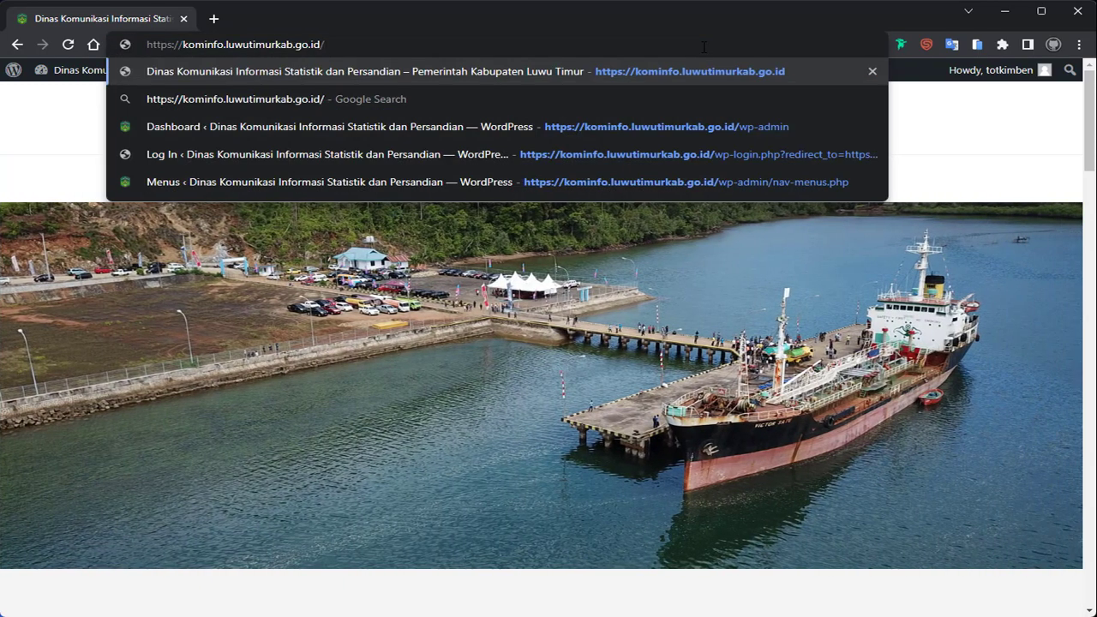
type("-admin")
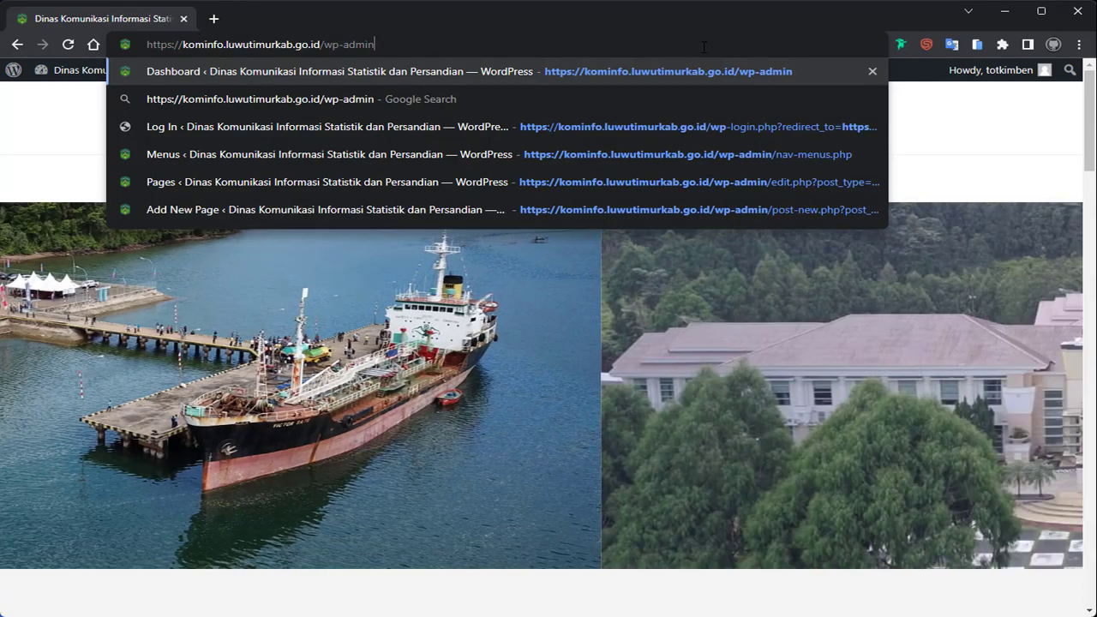
key("Return")
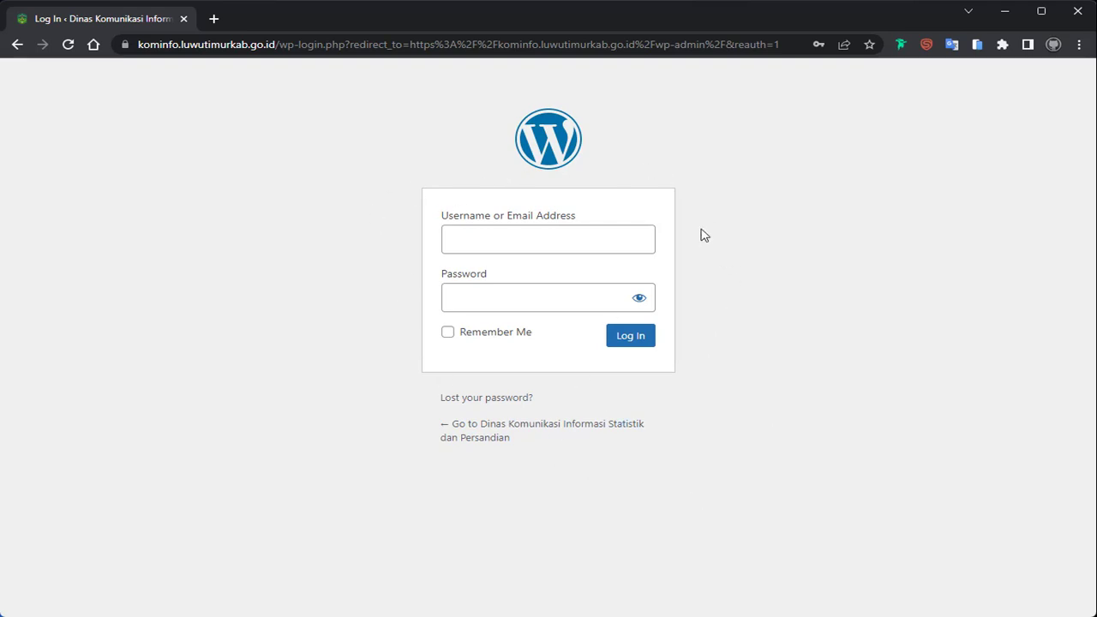
Step: Log in to WordPress with the administrator's username and account password
left_click(604, 226)
type("totkimben")
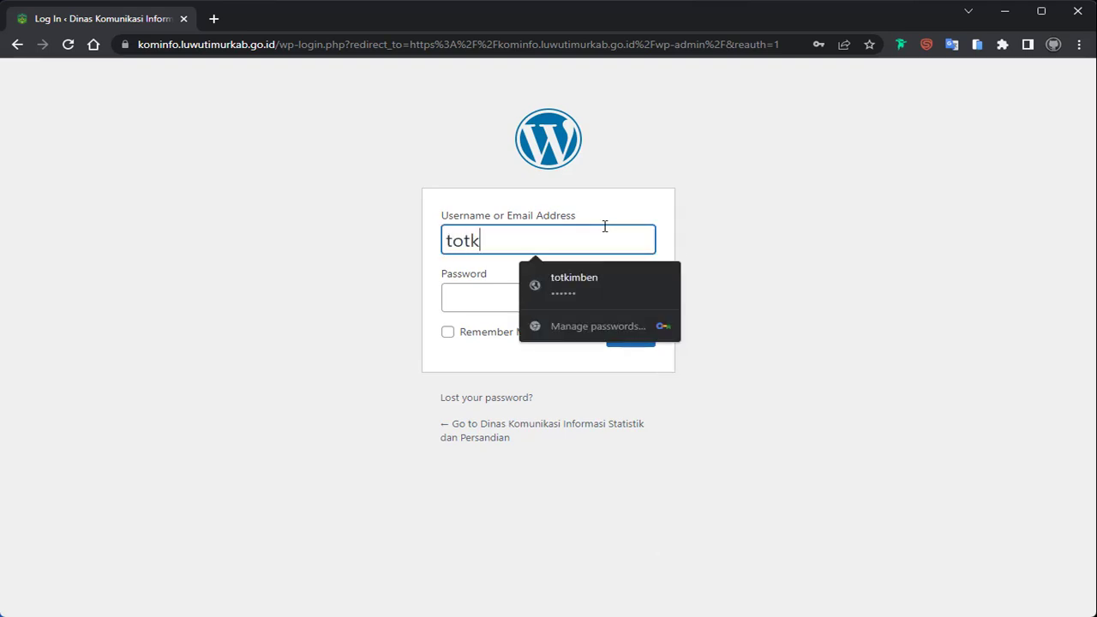
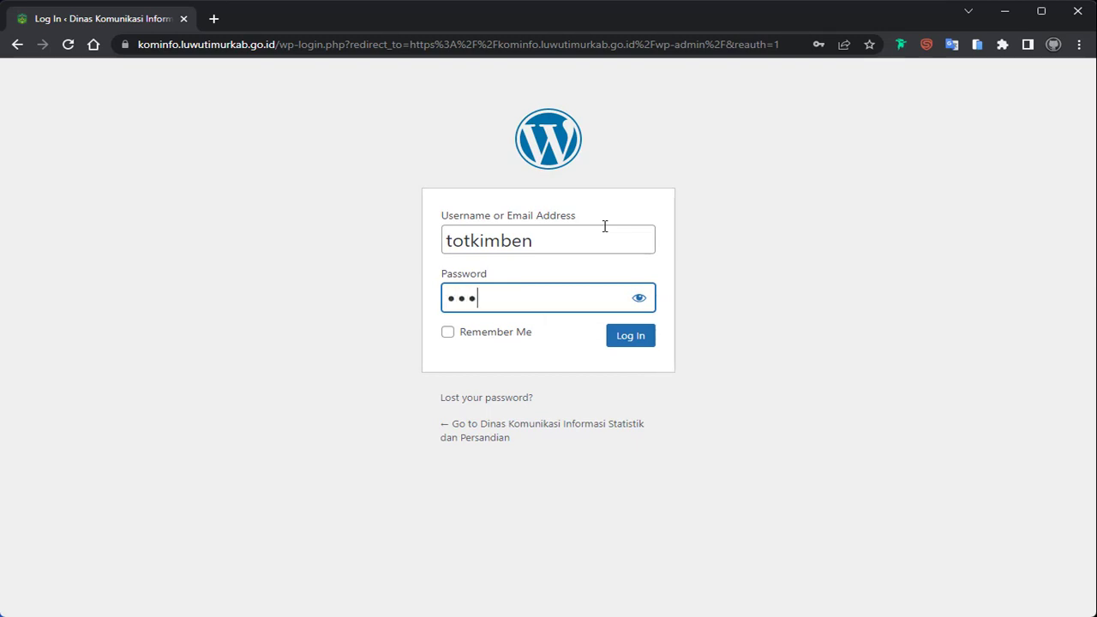
type("•••")
key("Return")
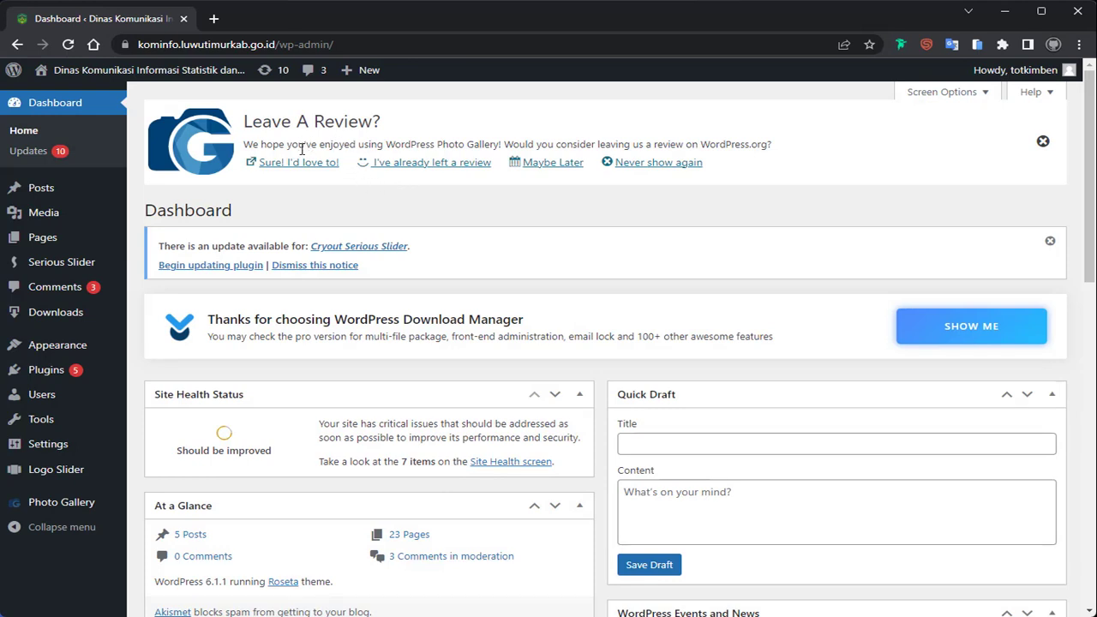
Step: Open the page for editing the site's navigation menus
mouse_move(683, 317)
mouse_move(39, 351)
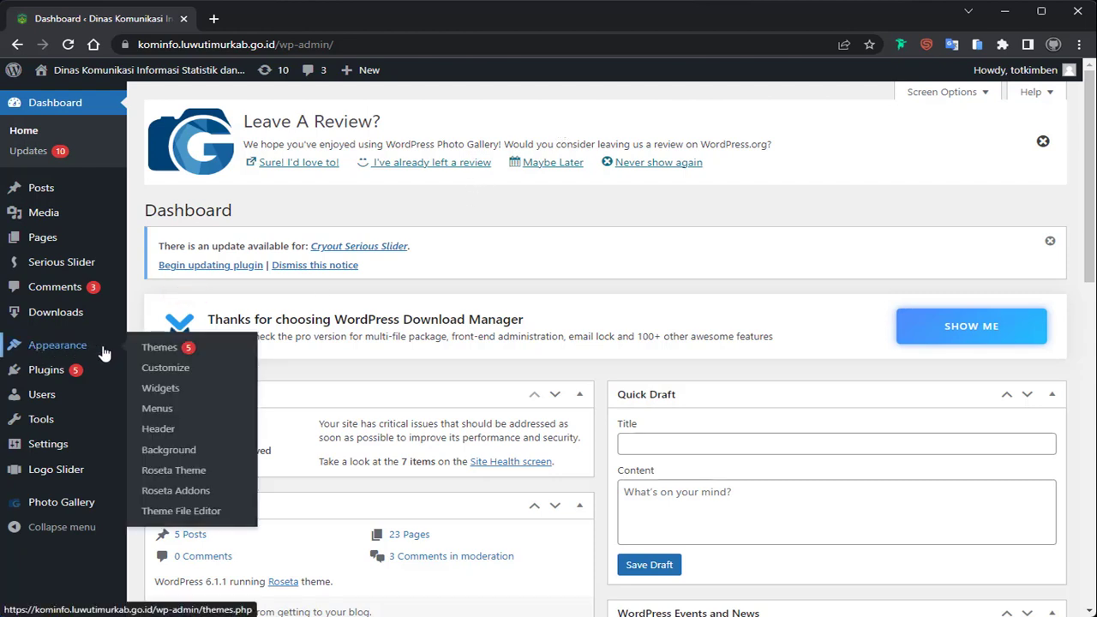
left_click(188, 418)
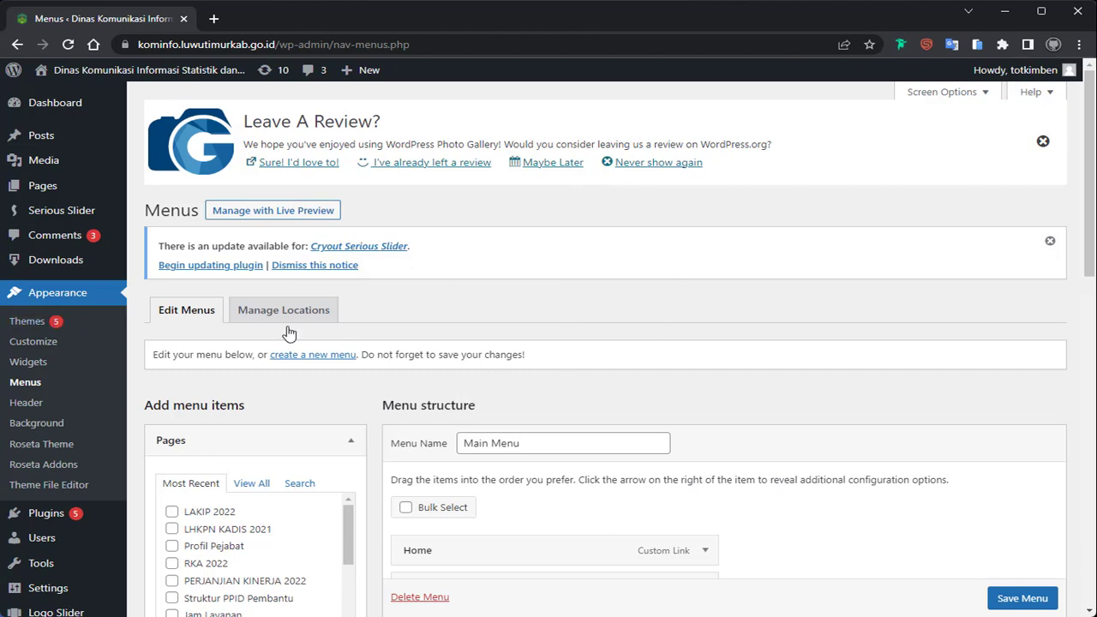
Step: Examine the Main Menu structure, including the sub items under Profil and Dokumen and the menu settings
scroll(607, 213, "down", 2)
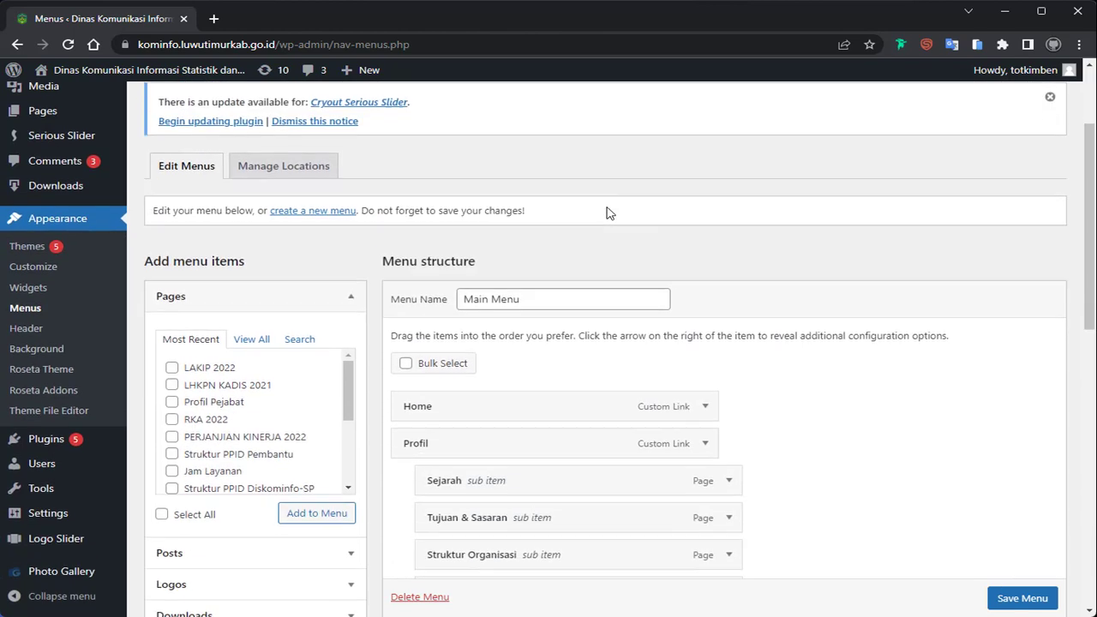
scroll(648, 206, "down", 4)
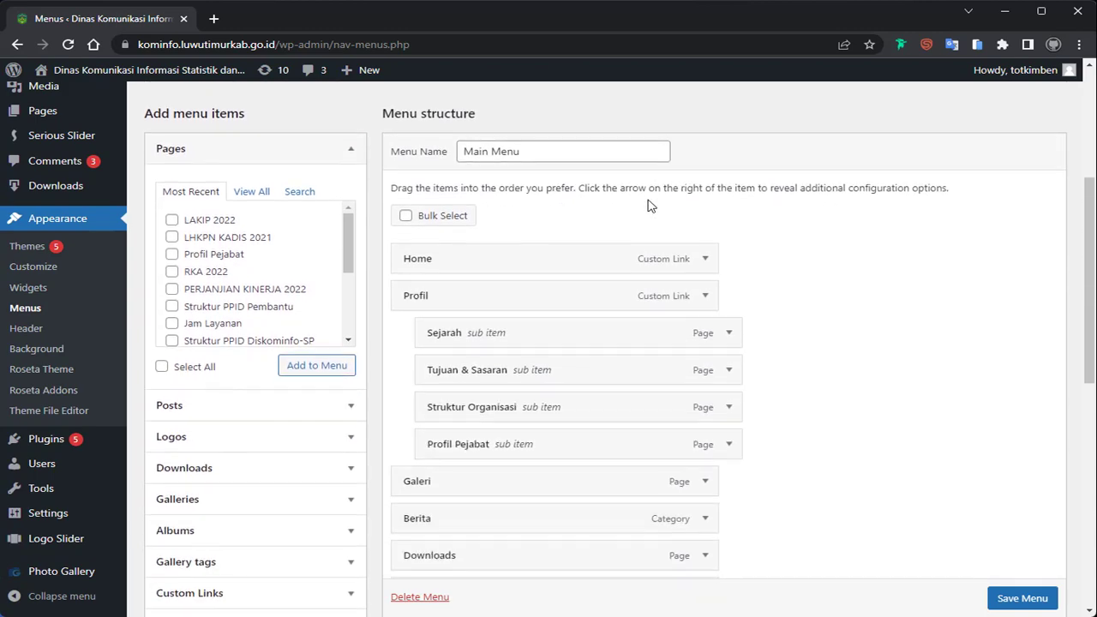
scroll(767, 201, "down", 4)
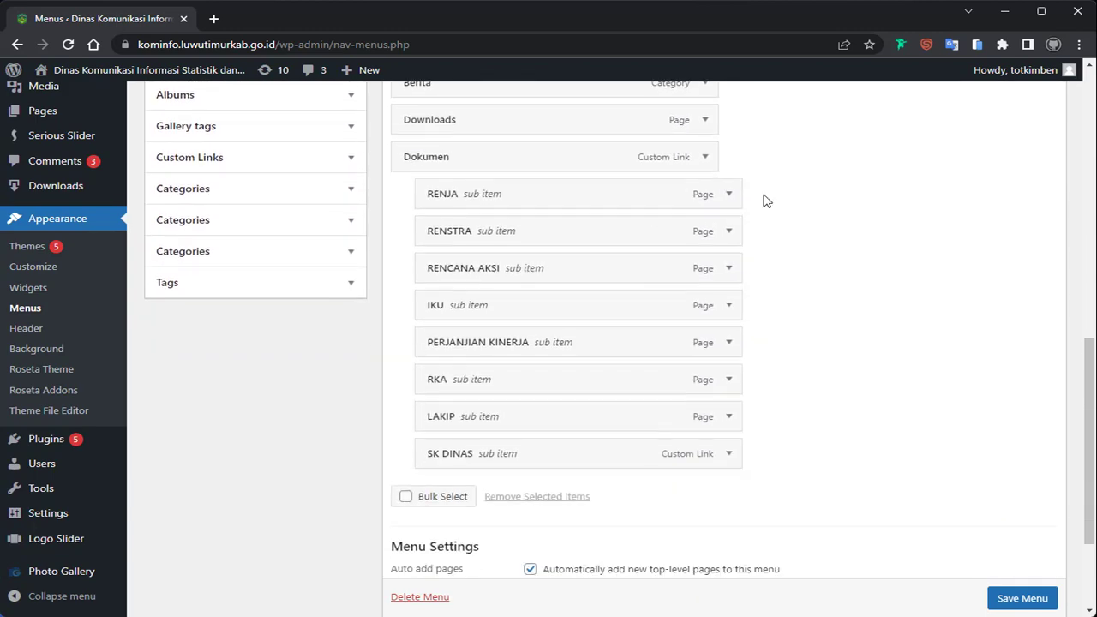
scroll(792, 188, "up", 5)
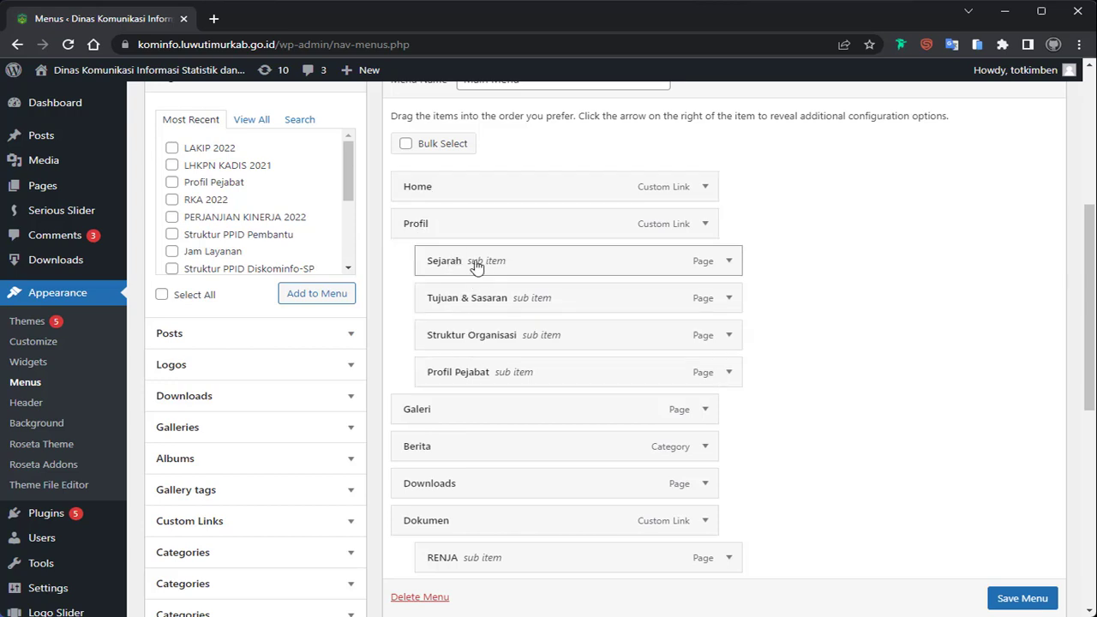
scroll(482, 280, "down", 3)
scroll(465, 313, "down", 3)
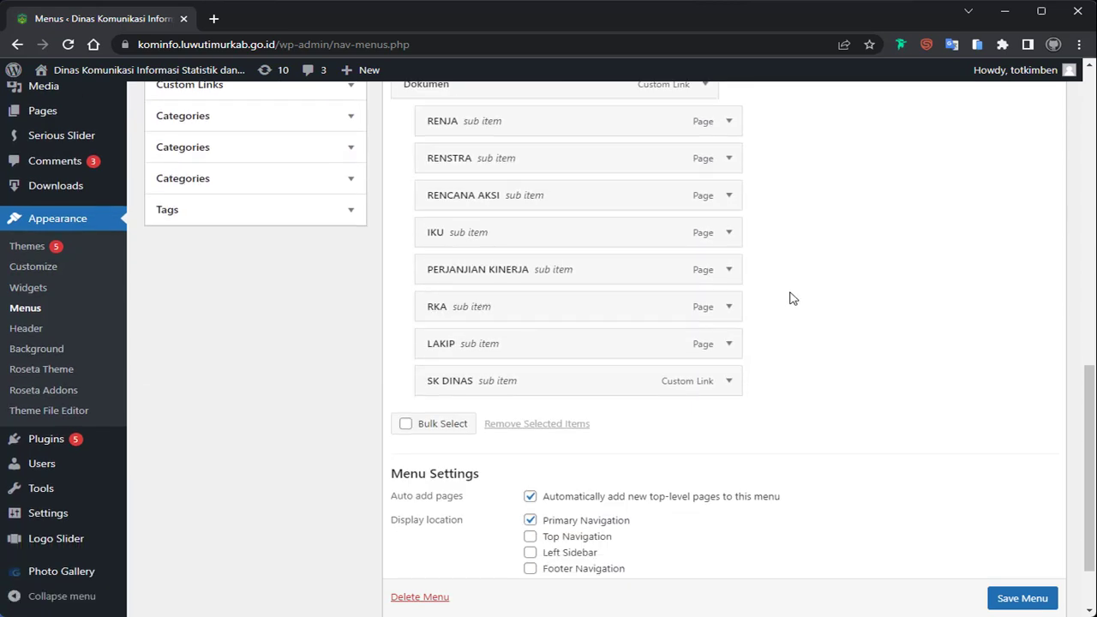
scroll(844, 230, "up", 8)
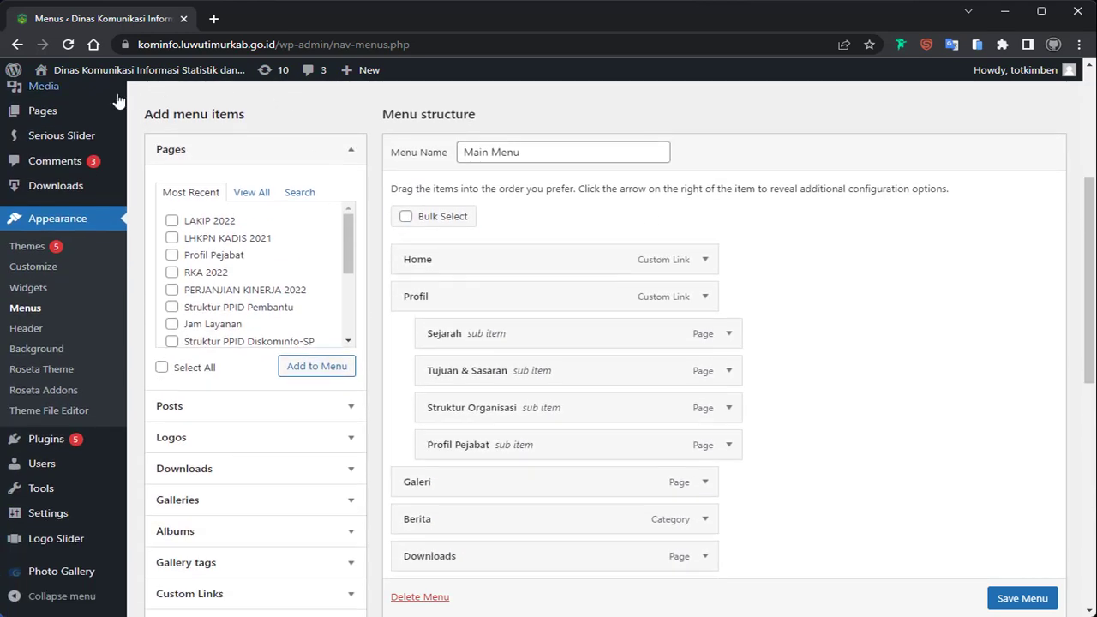
Step: Open the live site in a separate browser tab, view it, and return to the menu editor
mouse_move(108, 91)
right_click(75, 94)
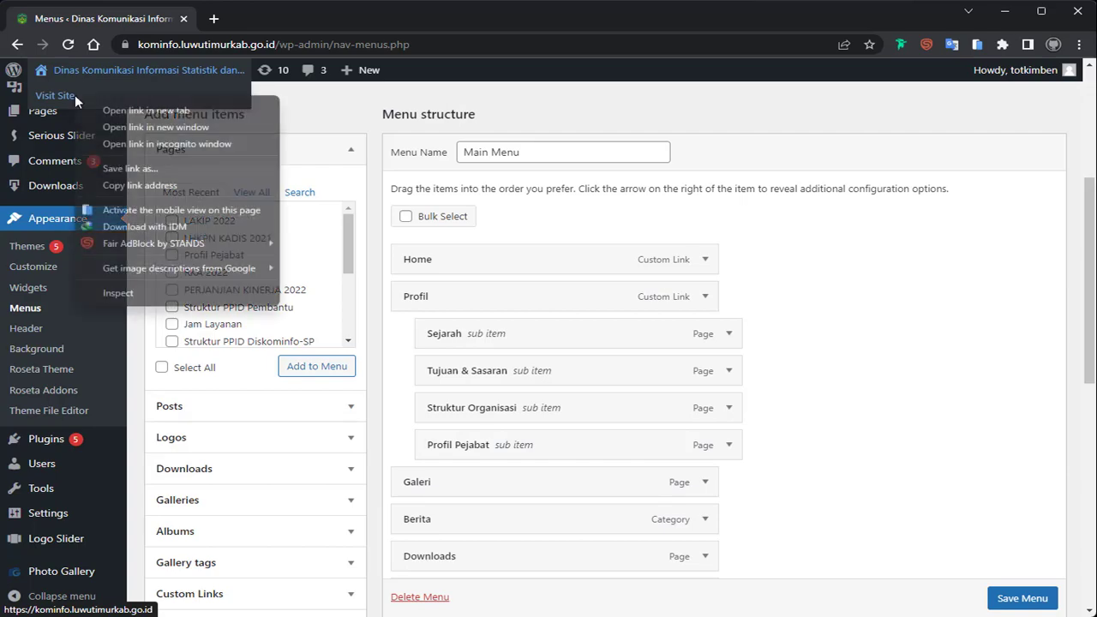
left_click(136, 108)
left_click(279, 21)
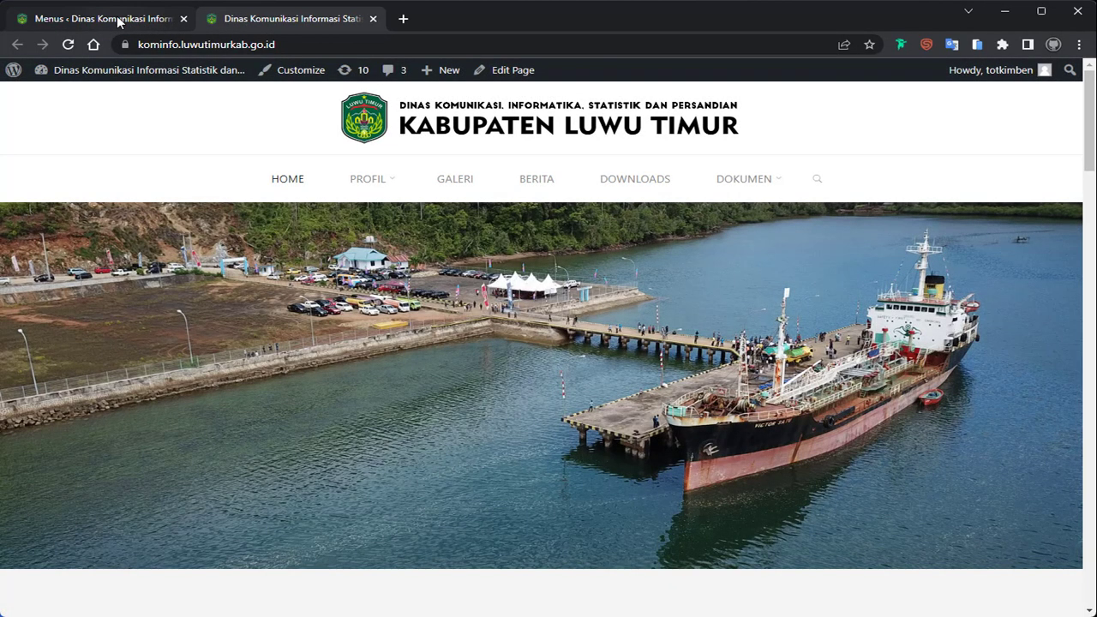
left_click(137, 21)
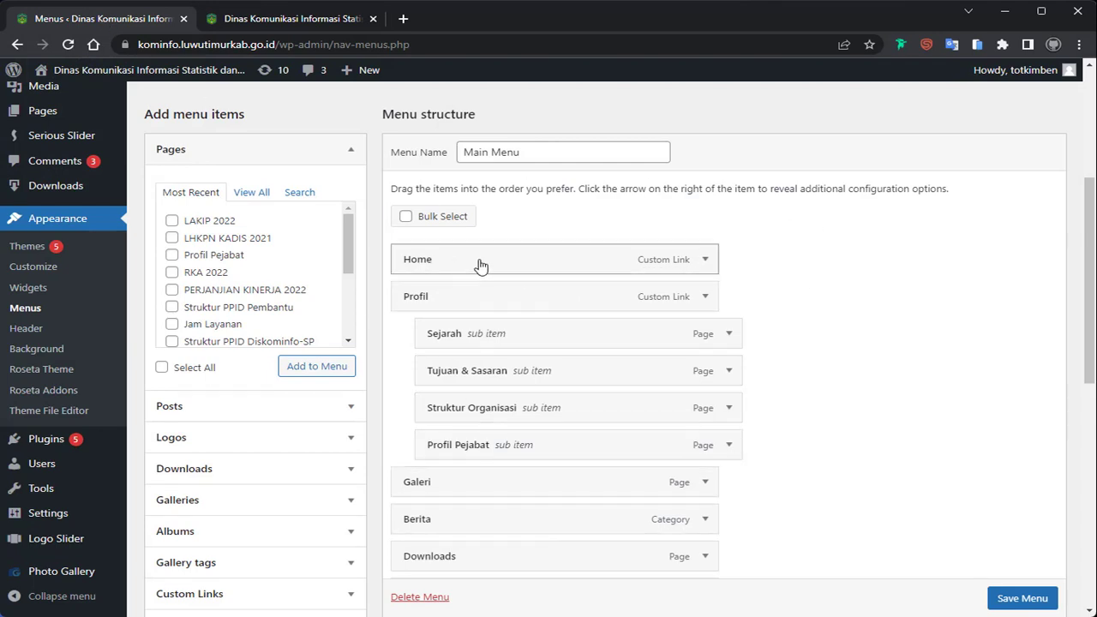
Step: Compare the live site's navigation bar with the Main Menu structure in the menu editor
left_click(283, 19)
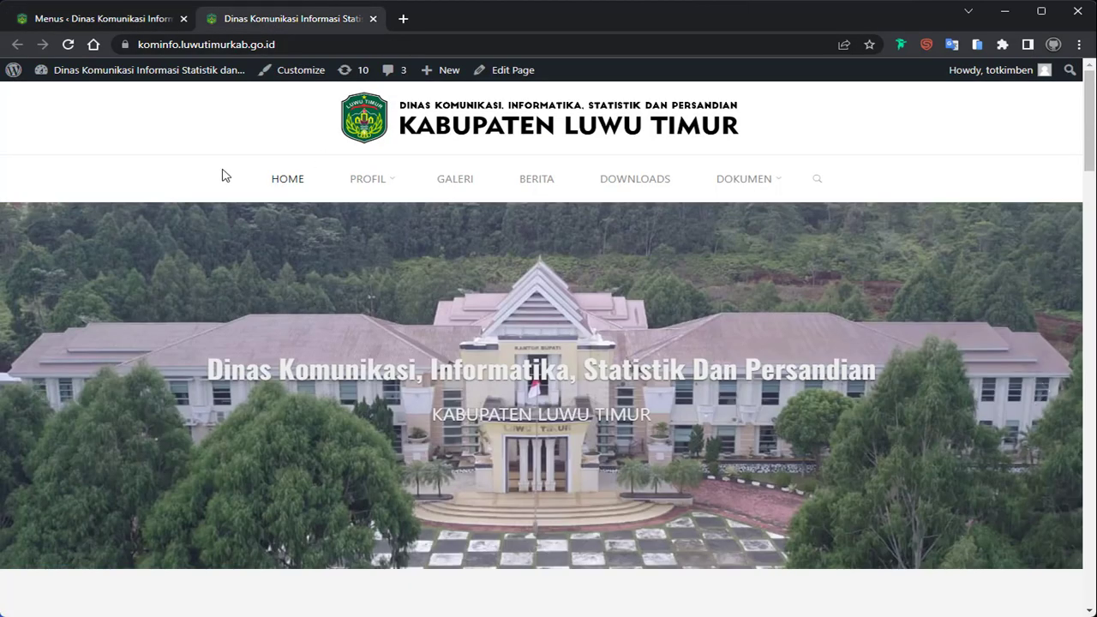
mouse_move(805, 198)
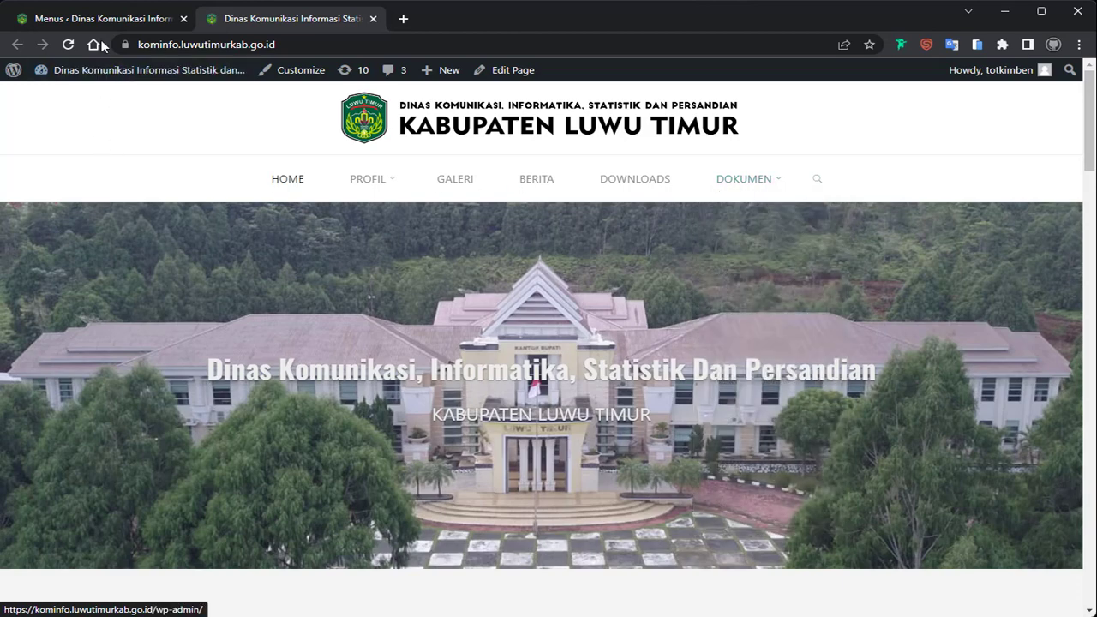
left_click(103, 19)
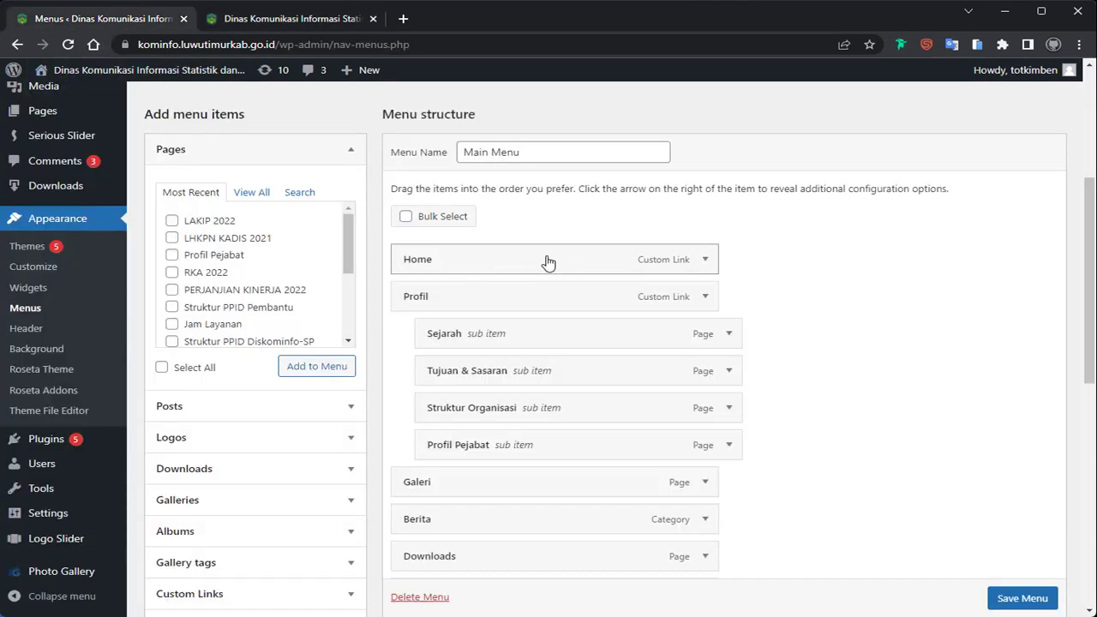
left_click(303, 22)
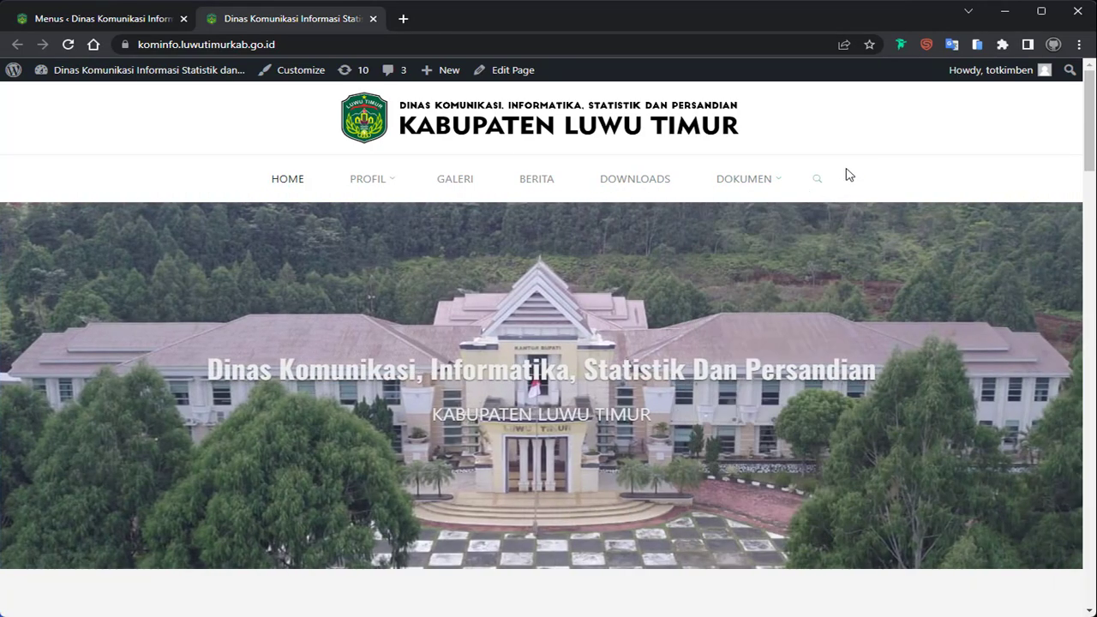
left_click(89, 23)
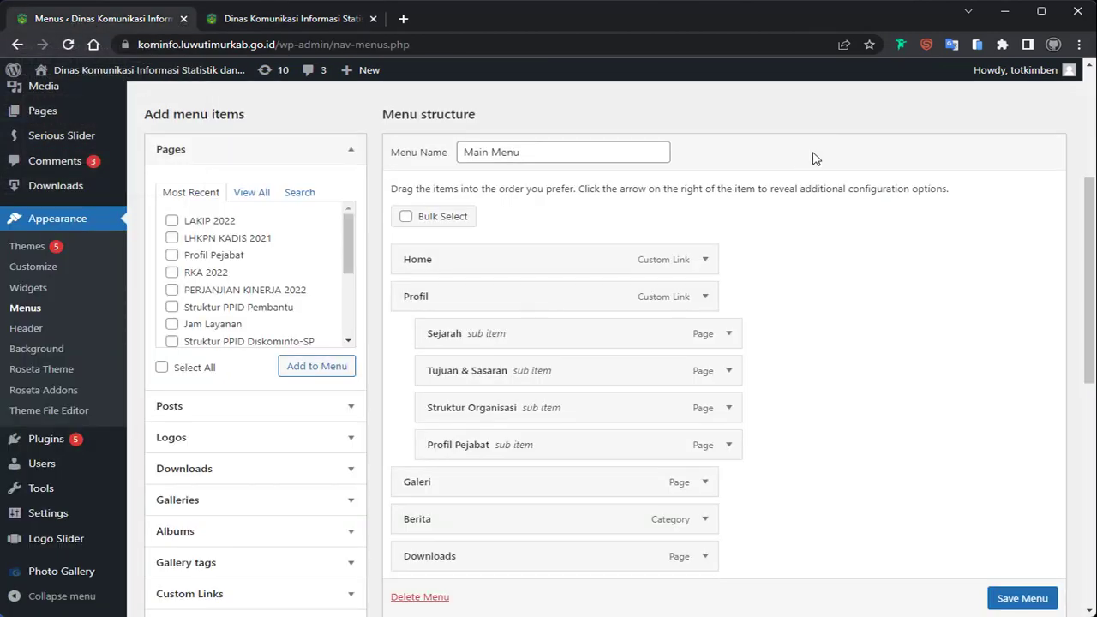
scroll(838, 206, "down", 7)
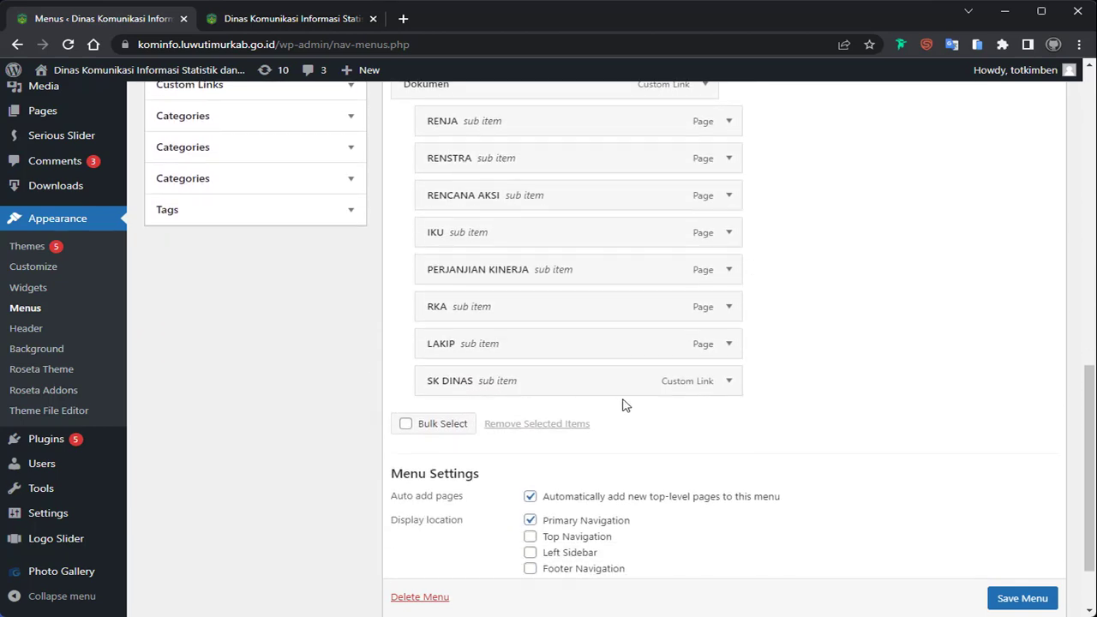
scroll(836, 317, "up", 4)
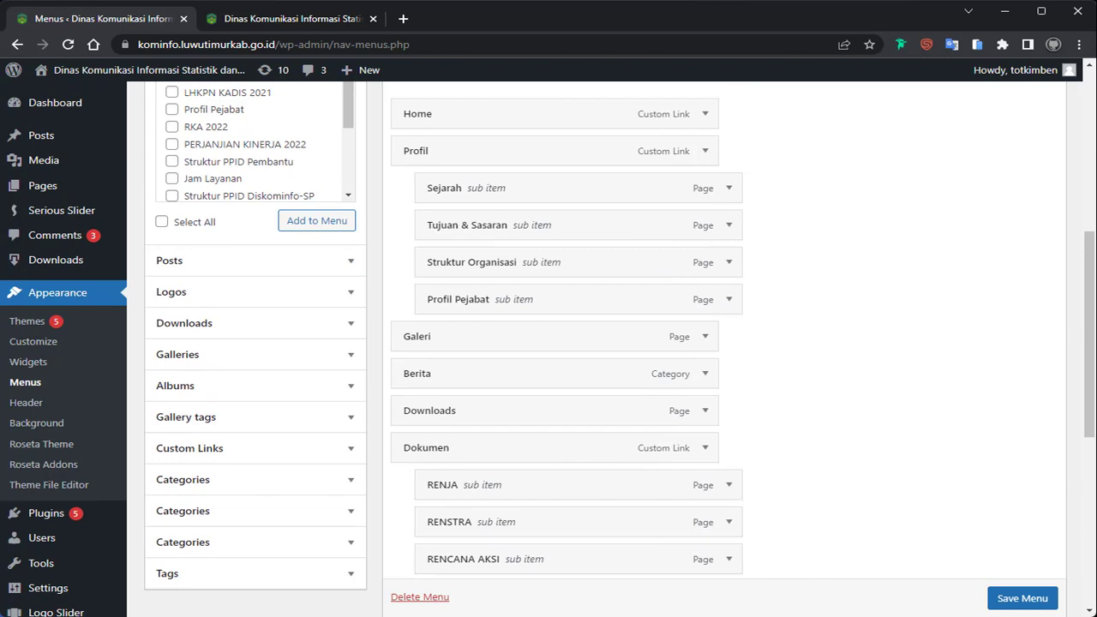
Step: View the top-level PPID entry in the planned menu outline and return to the menu editor
key("alt+Tab")
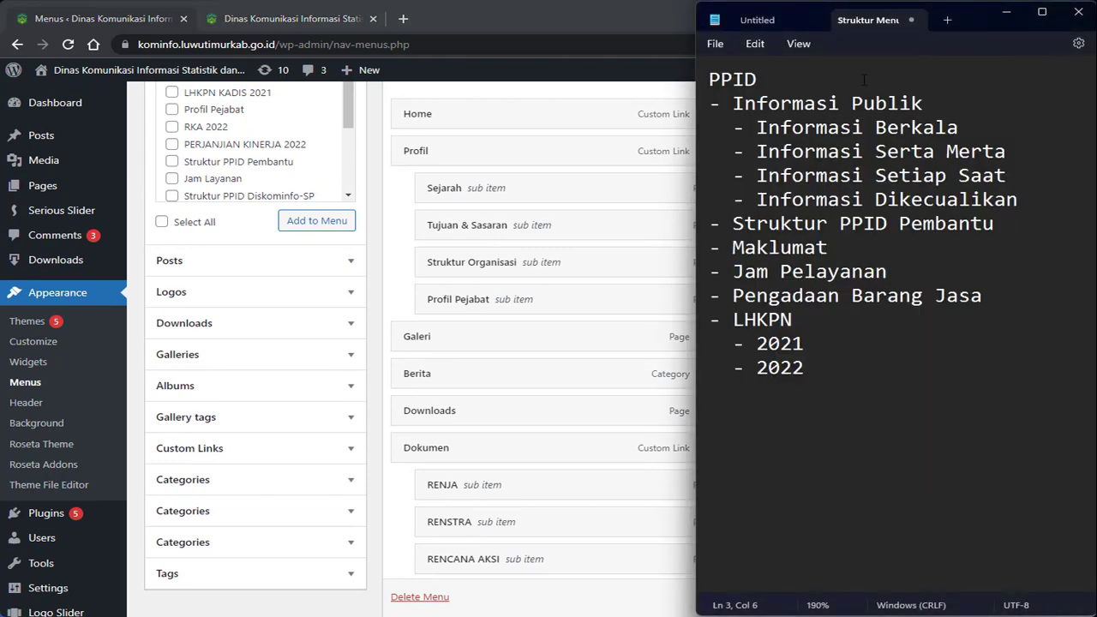
double_click(770, 78)
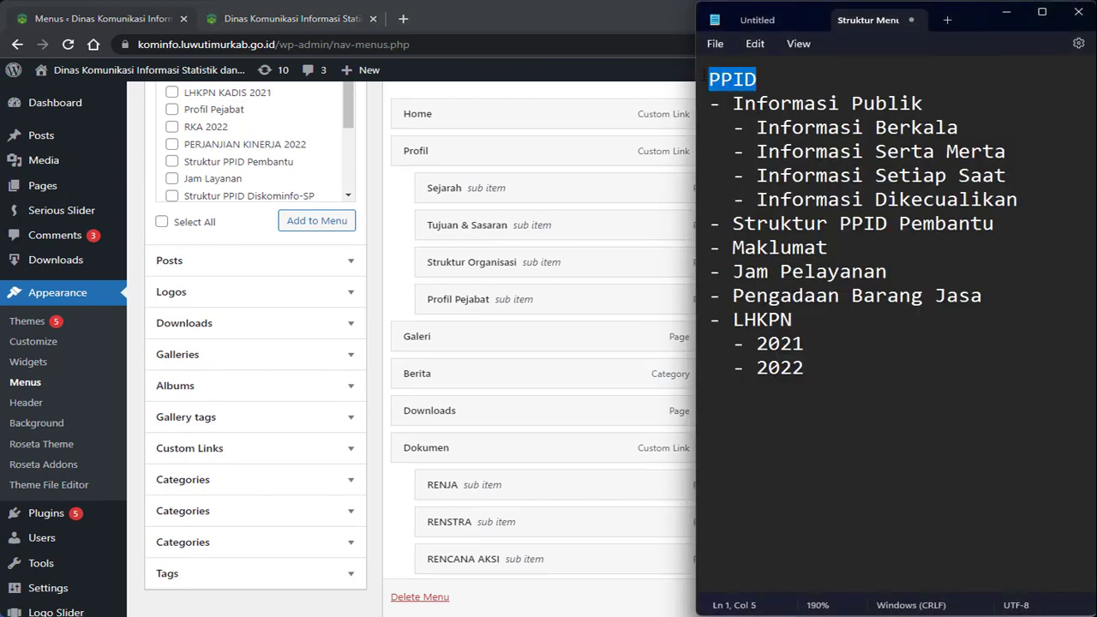
left_click(789, 81)
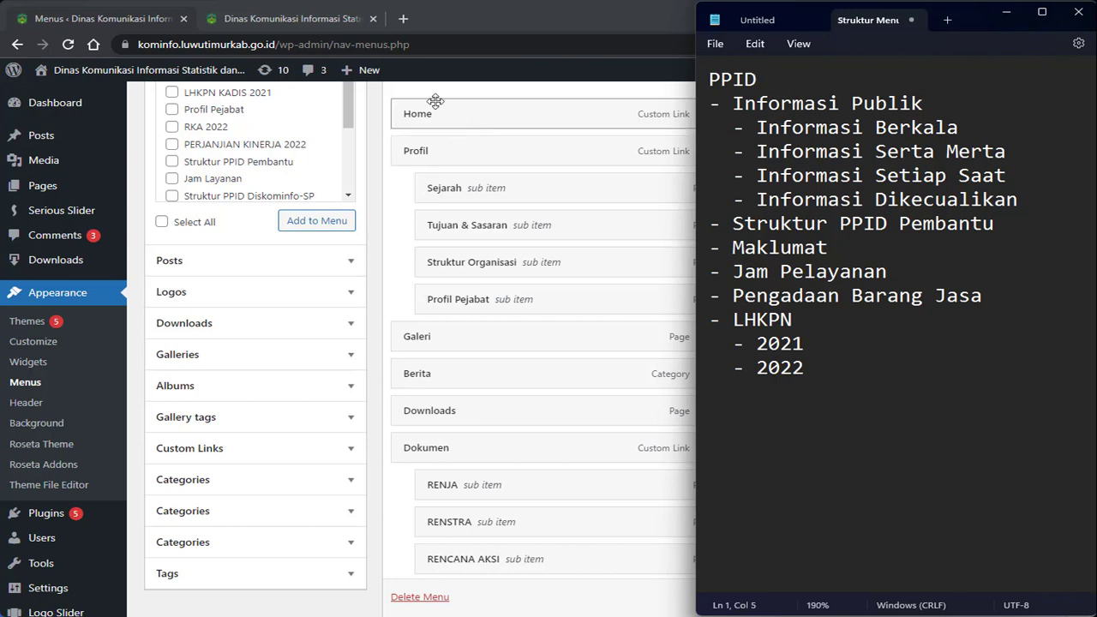
left_click(372, 119)
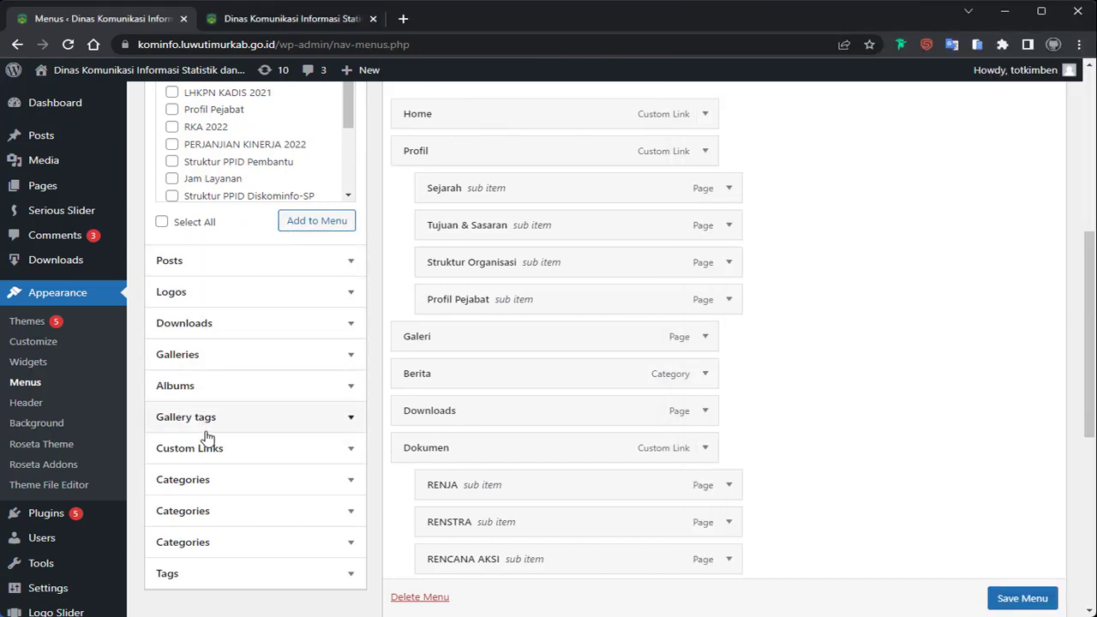
Step: Start a new custom link menu item with # as its URL
scroll(225, 443, "down", 1)
scroll(224, 443, "down", 1)
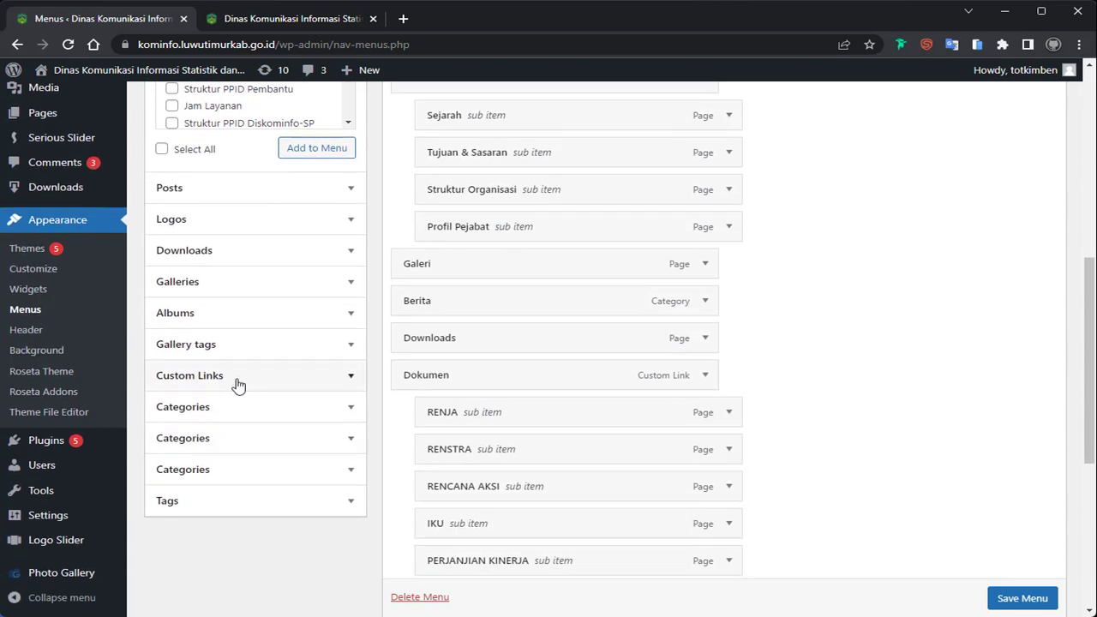
left_click(252, 386)
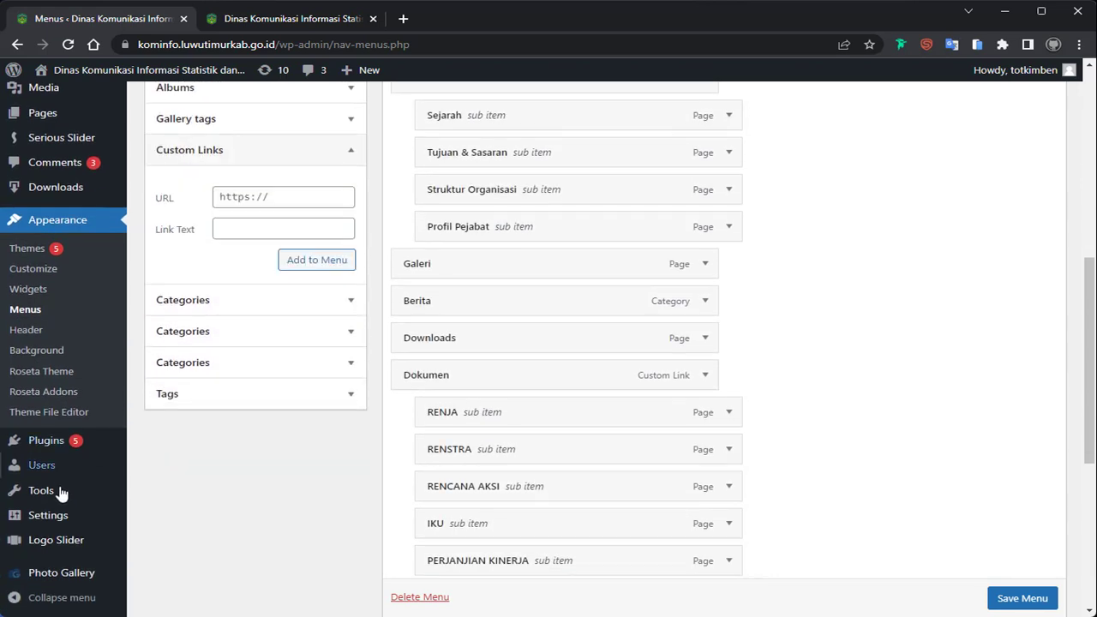
left_click(275, 196)
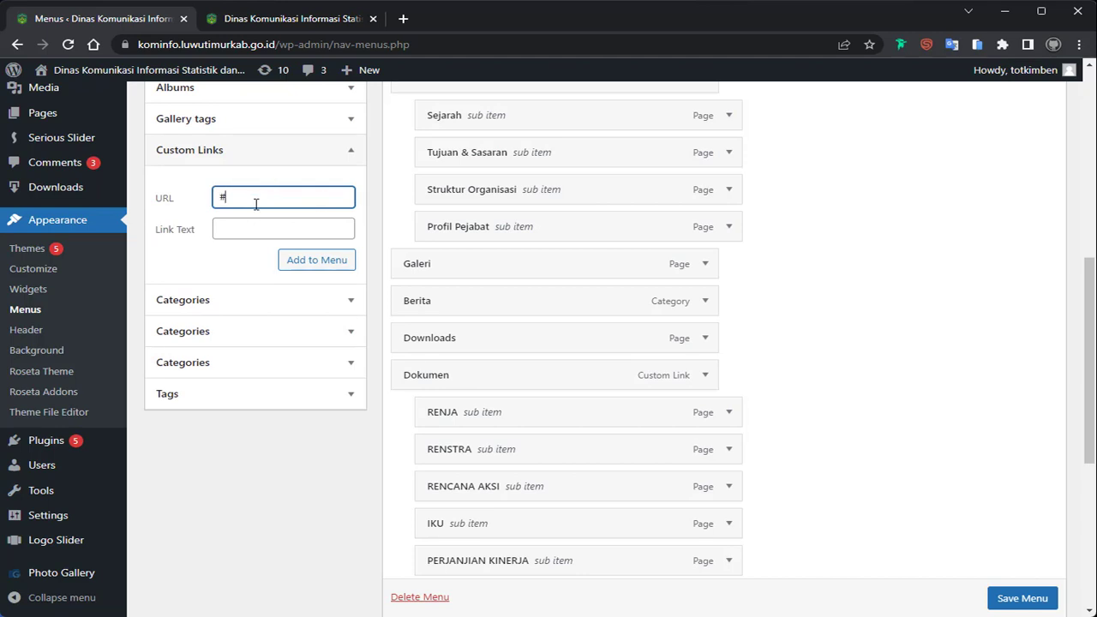
Step: Check the PPID heading in the planned outline and review the URL entered for the custom link
key("alt+Tab")
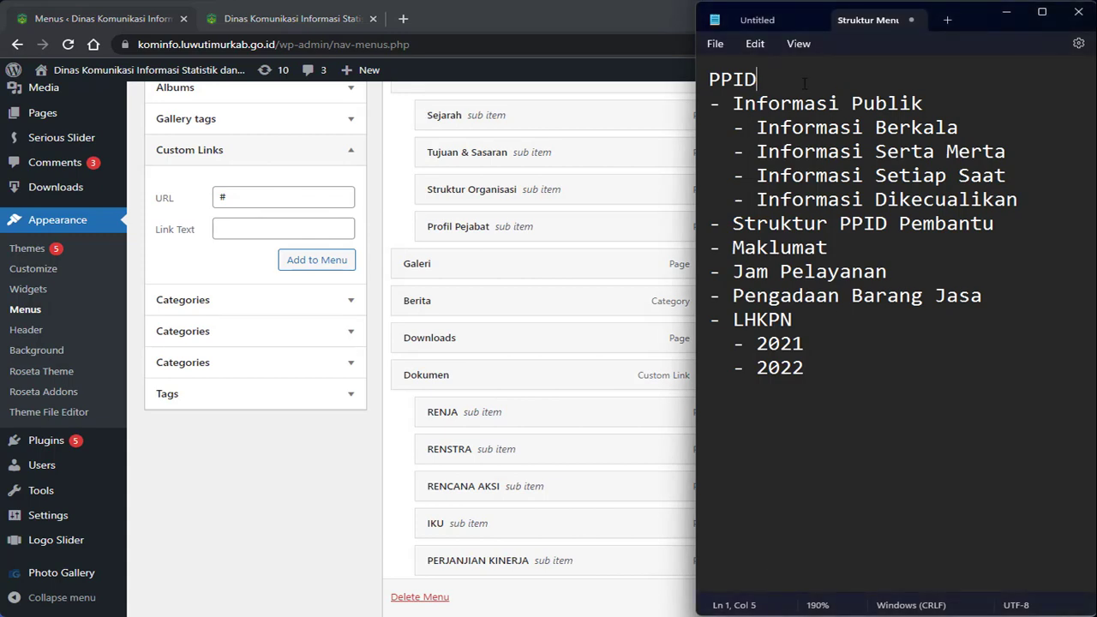
double_click(766, 78)
left_click(796, 77)
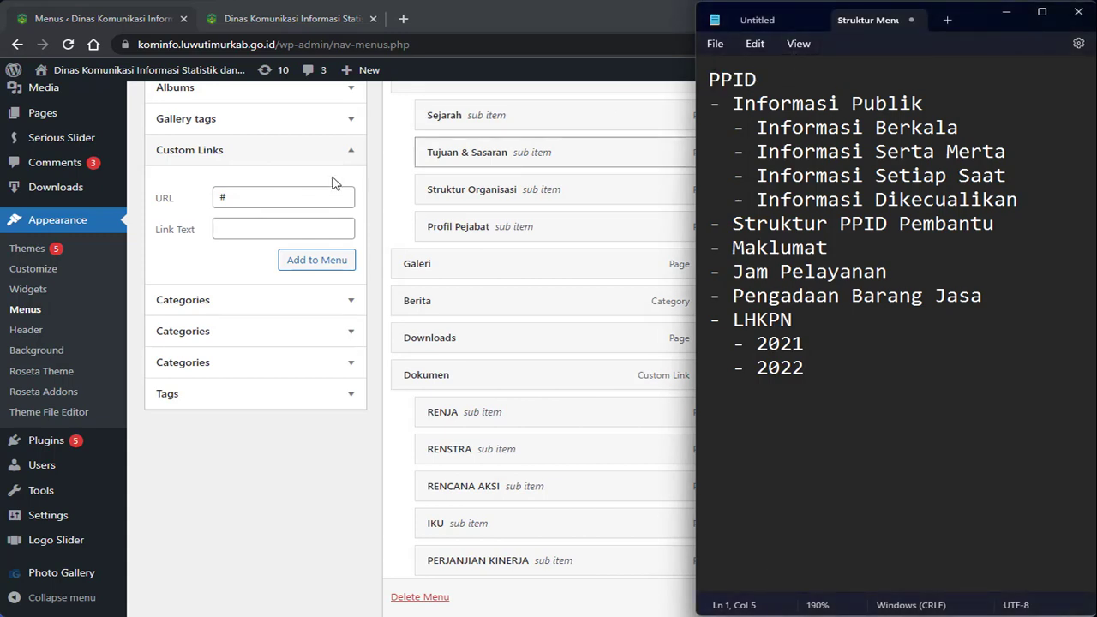
left_click(257, 197)
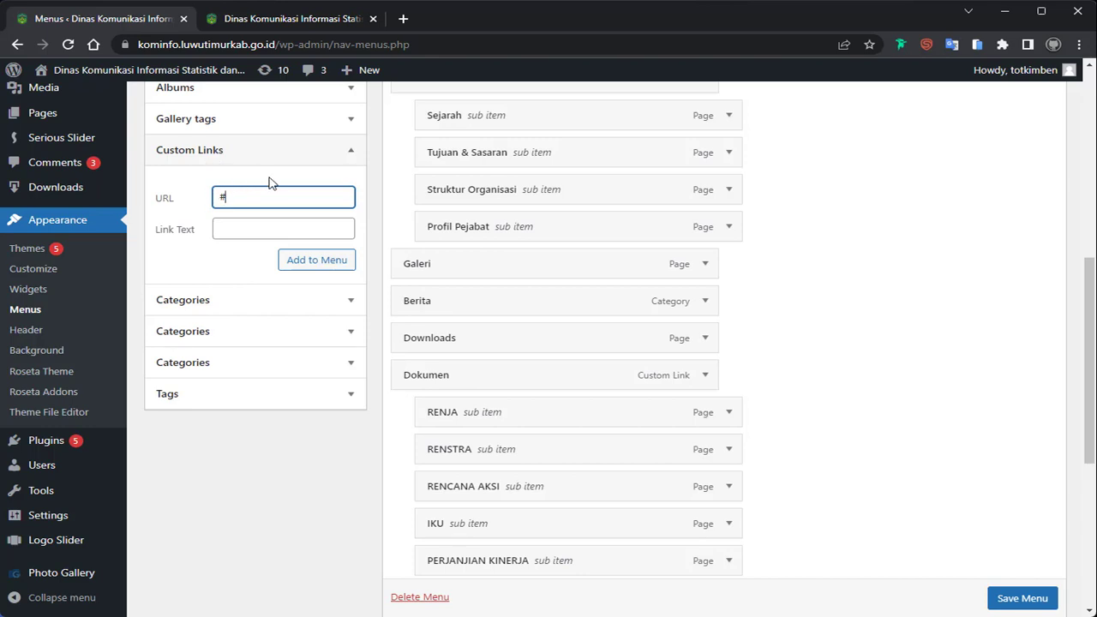
left_click(266, 161)
left_click(263, 156)
double_click(241, 192)
left_click(250, 185)
Step: Copy PPID from the planned outline as the link text and add the custom link to the Main Menu
left_click(247, 228)
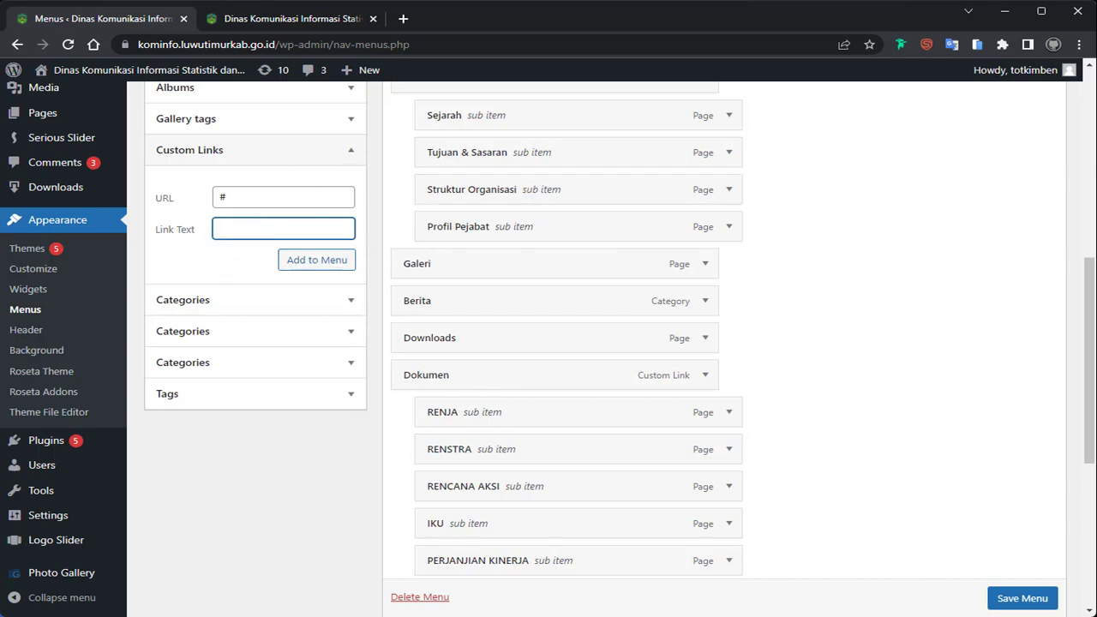
key("alt+Tab")
left_click_drag(770, 82, 710, 82)
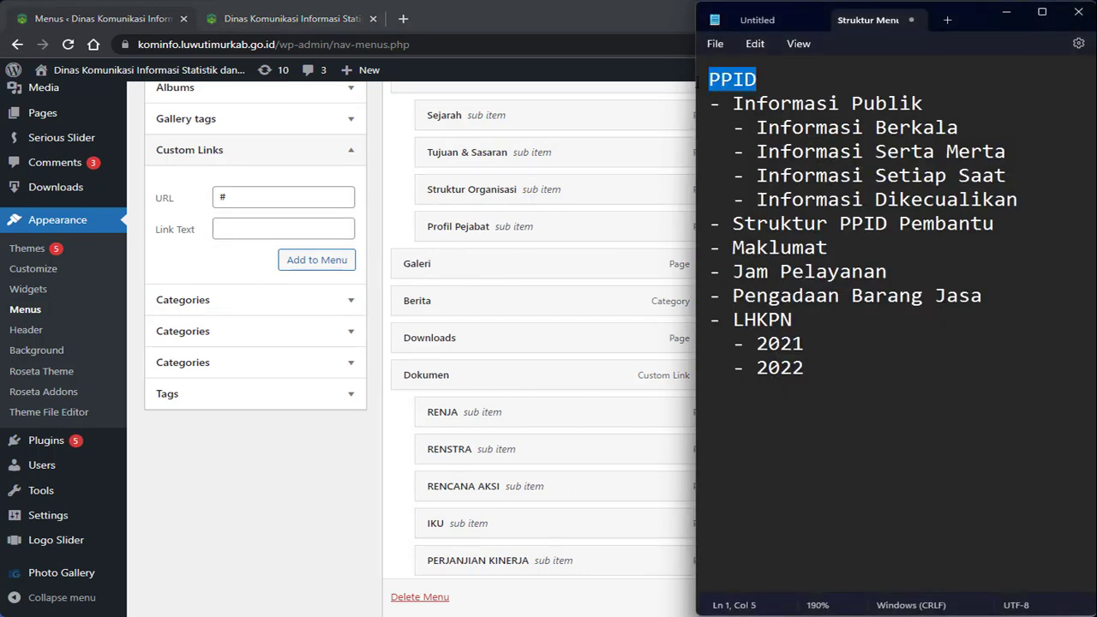
left_click(252, 230)
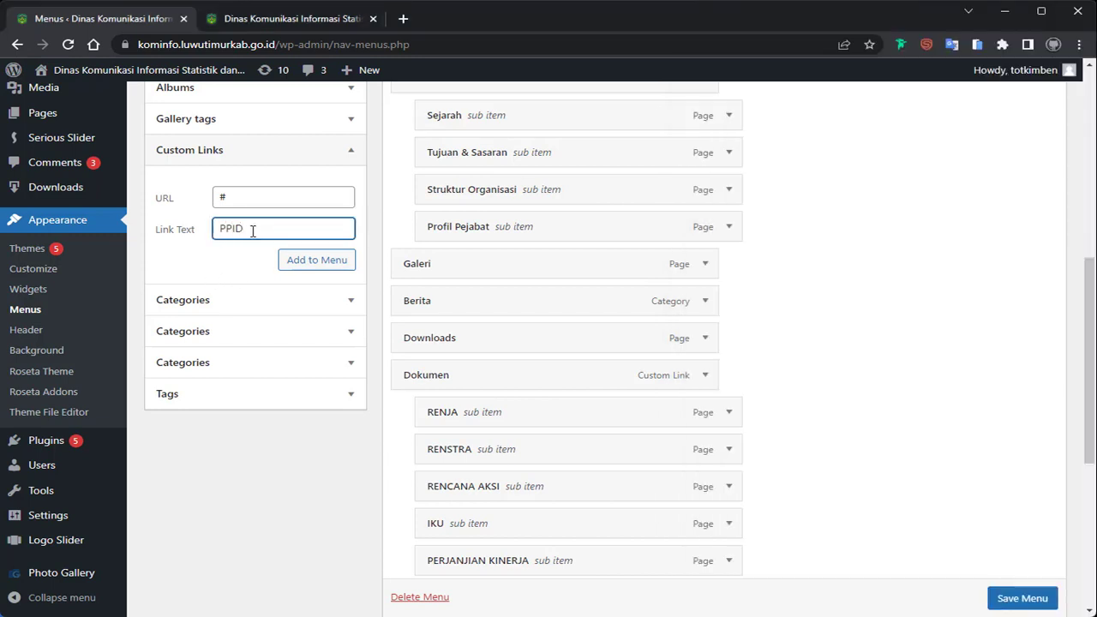
left_click(314, 265)
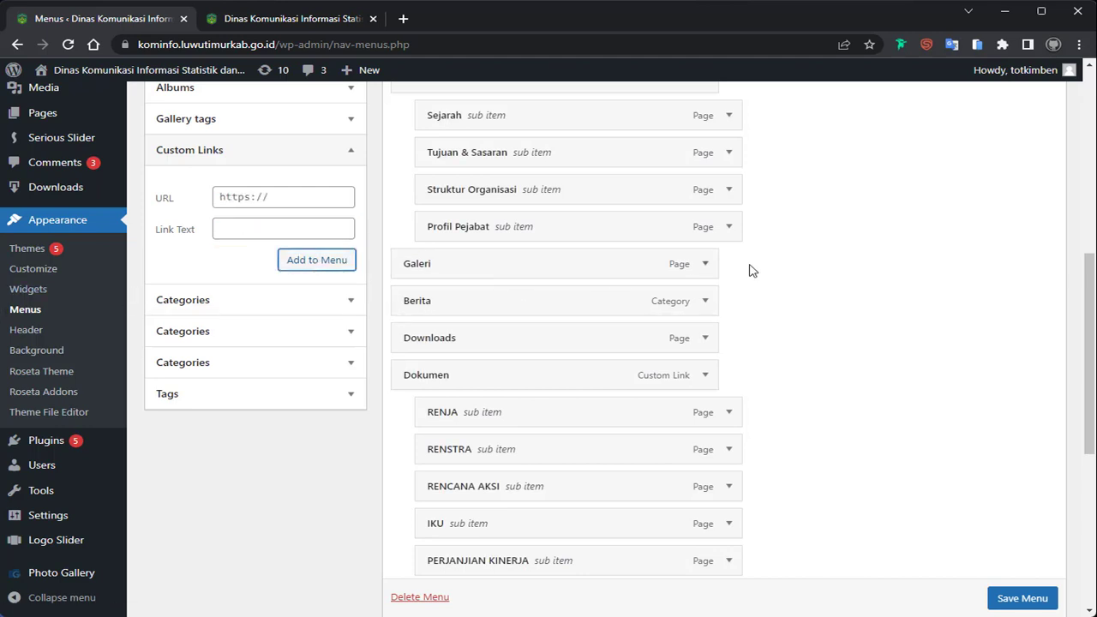
Step: Check the PPID item at the end of the menu structure and compare it with the live site's navigation bar
scroll(728, 247, "down", 4)
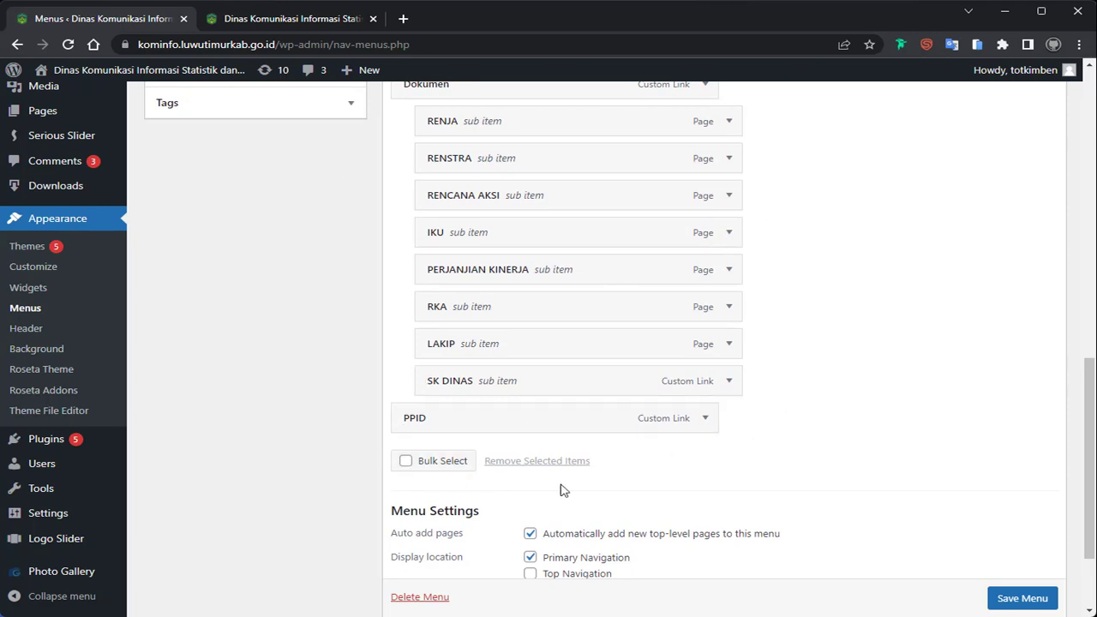
scroll(649, 189, "up", 8)
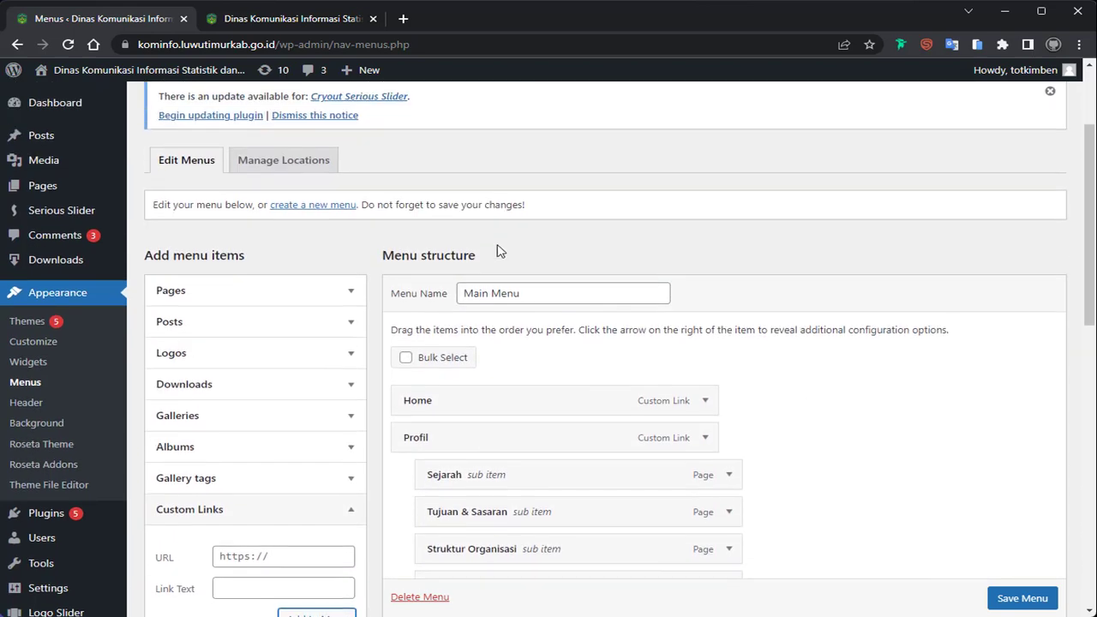
scroll(497, 249, "down", 2)
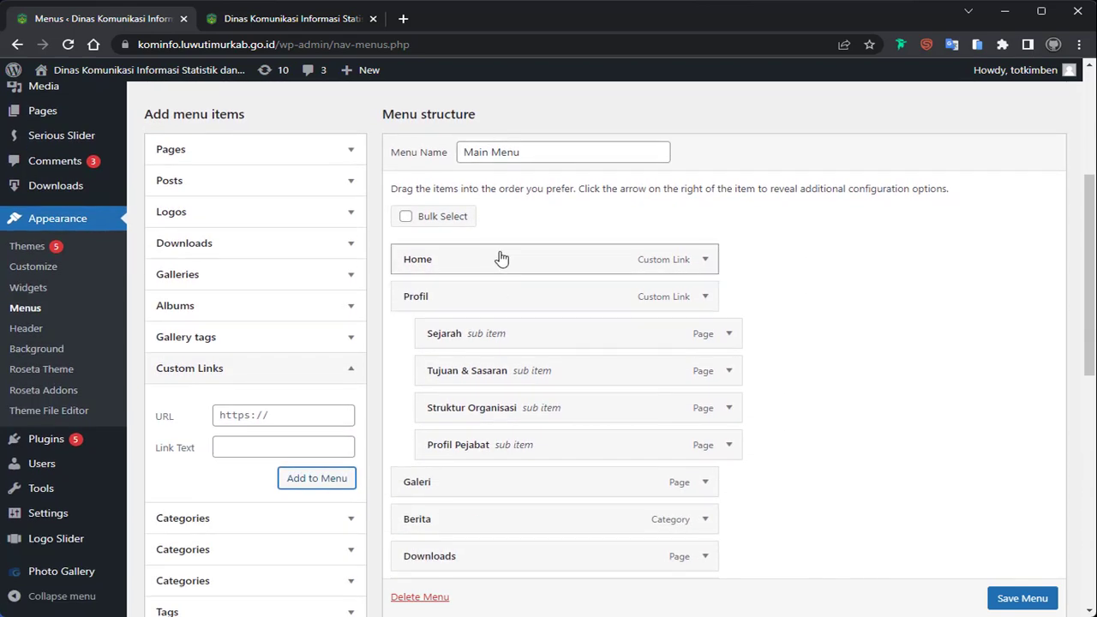
left_click(300, 19)
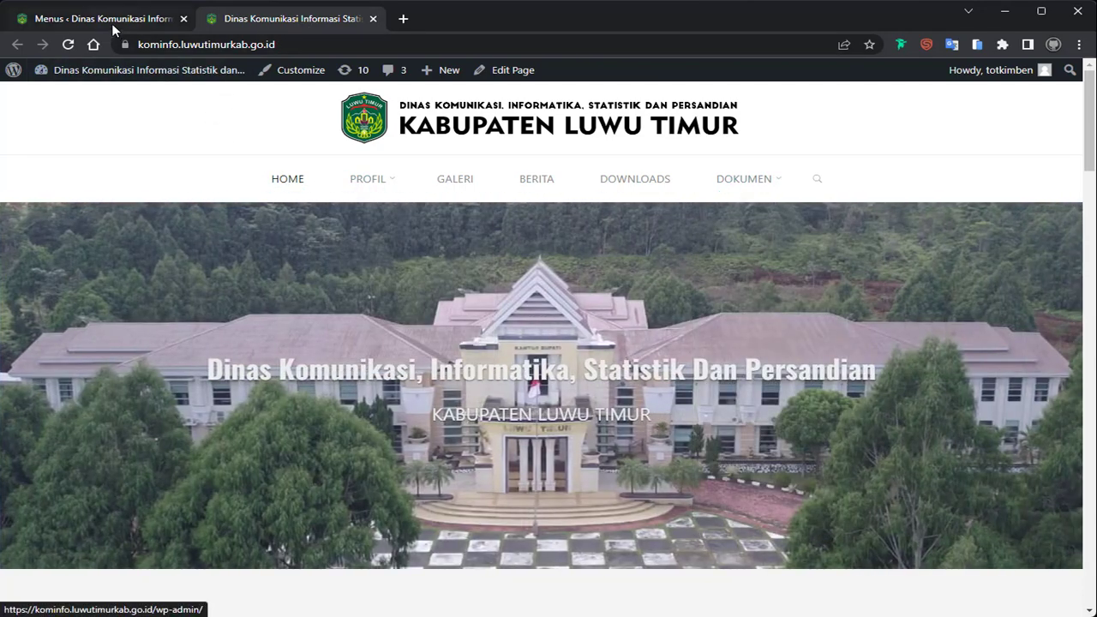
left_click(112, 21)
scroll(854, 343, "down", 5)
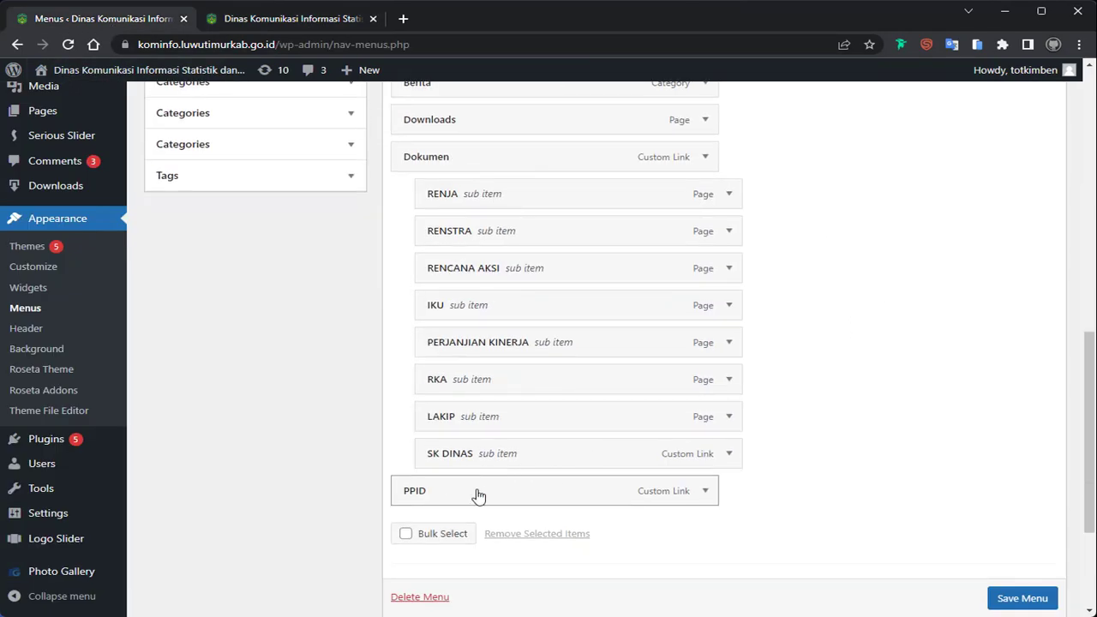
left_click(309, 22)
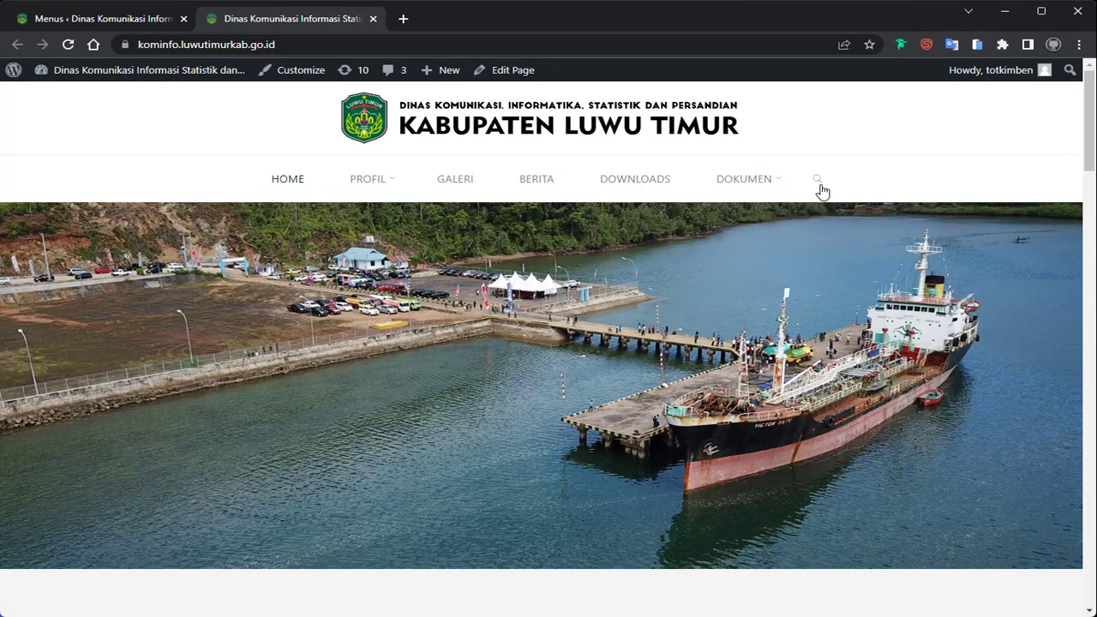
left_click(98, 21)
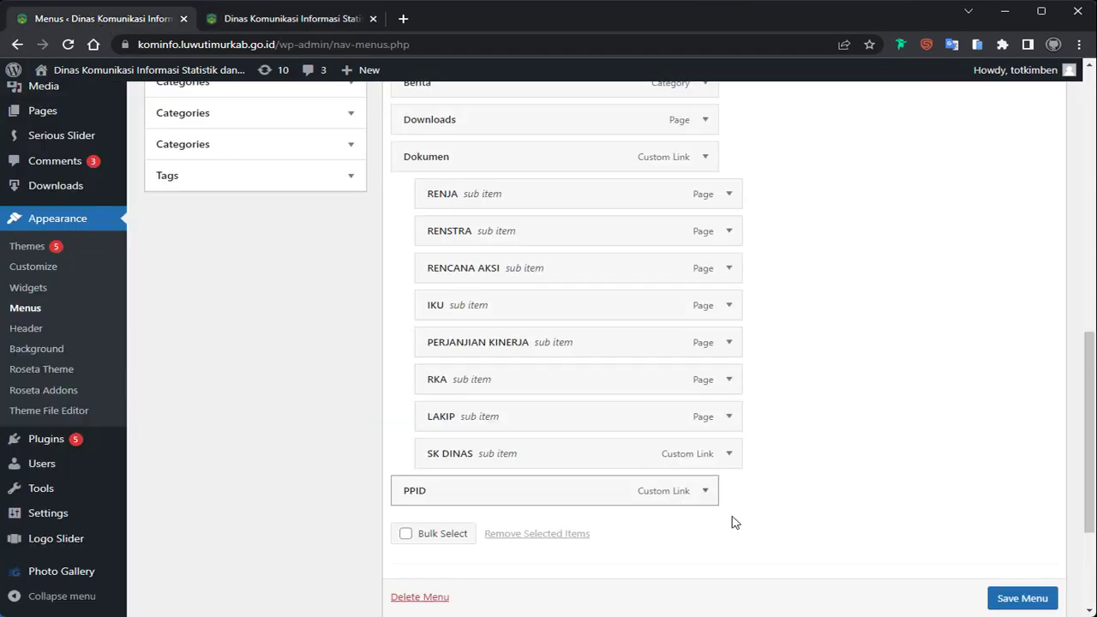
Step: Save the Main Menu with the added PPID item
scroll(899, 480, "down", 3)
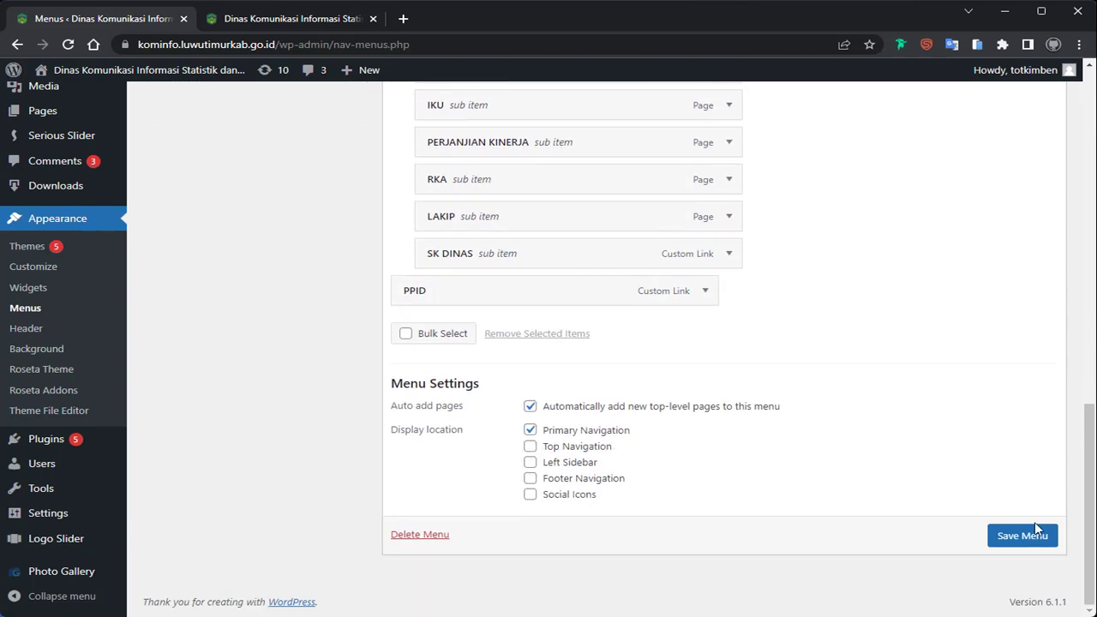
left_click(1030, 540)
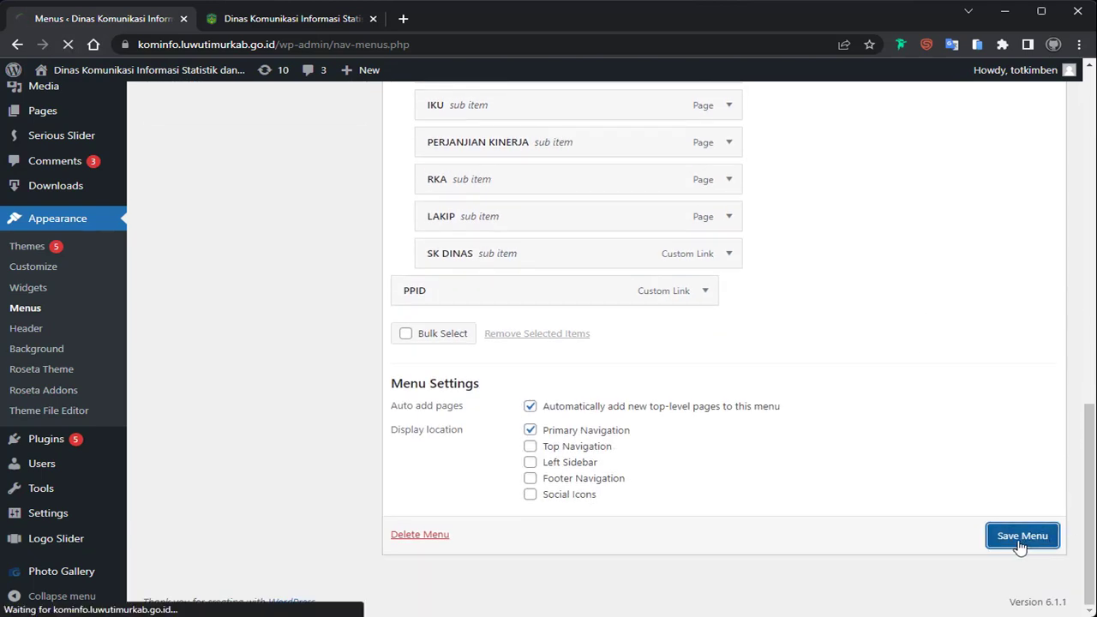
scroll(519, 315, "down", 5)
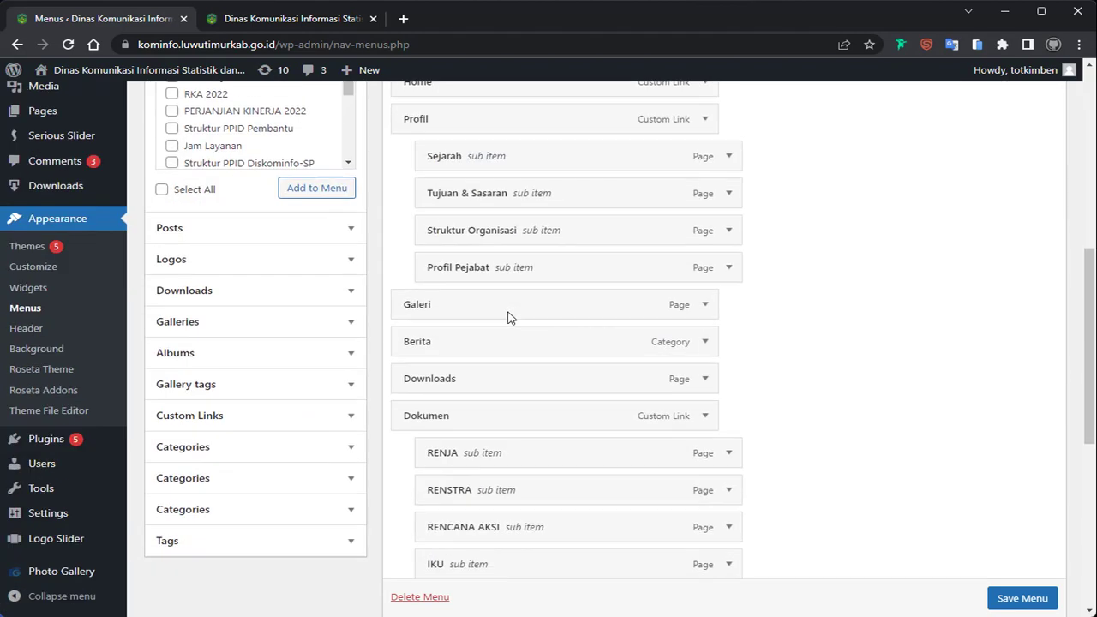
Step: Reload the live site and test the PPID item in its navigation bar
left_click(271, 26)
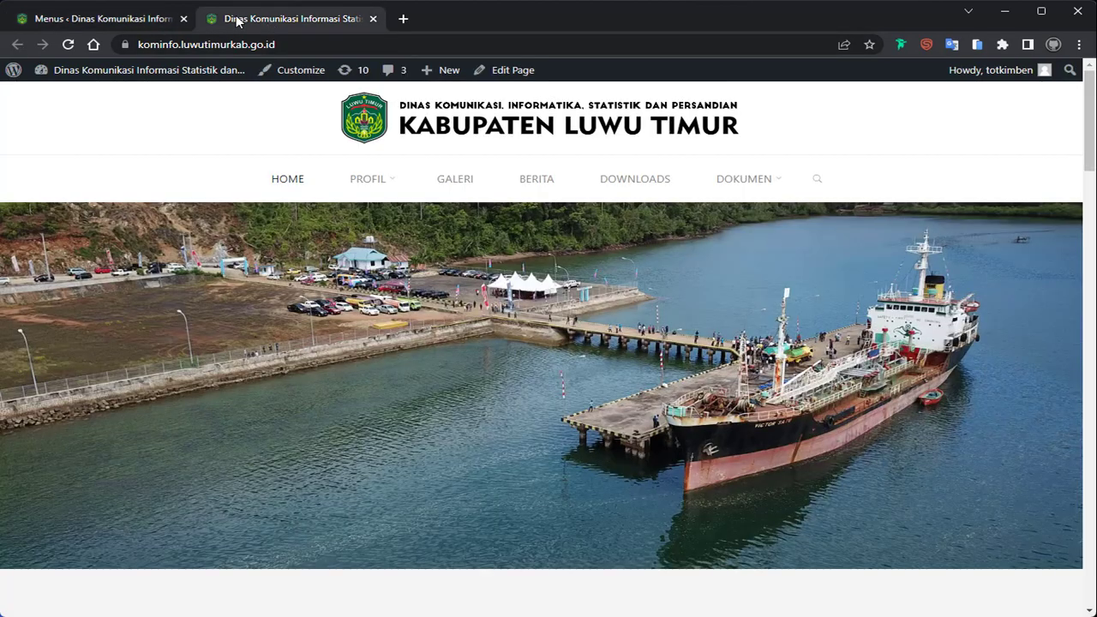
right_click(794, 104)
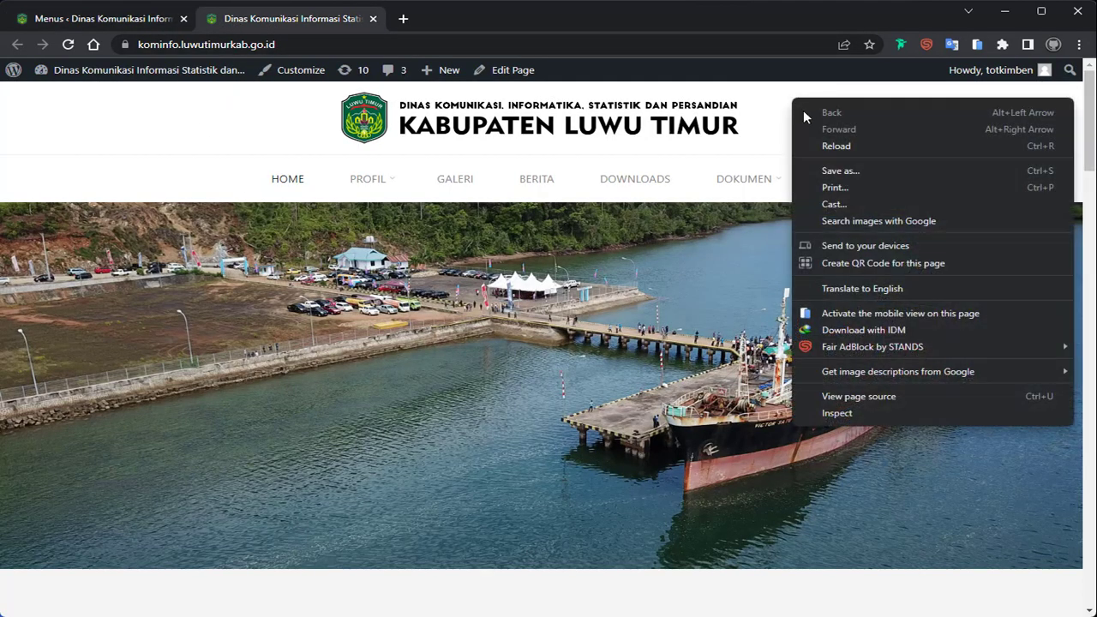
left_click(826, 146)
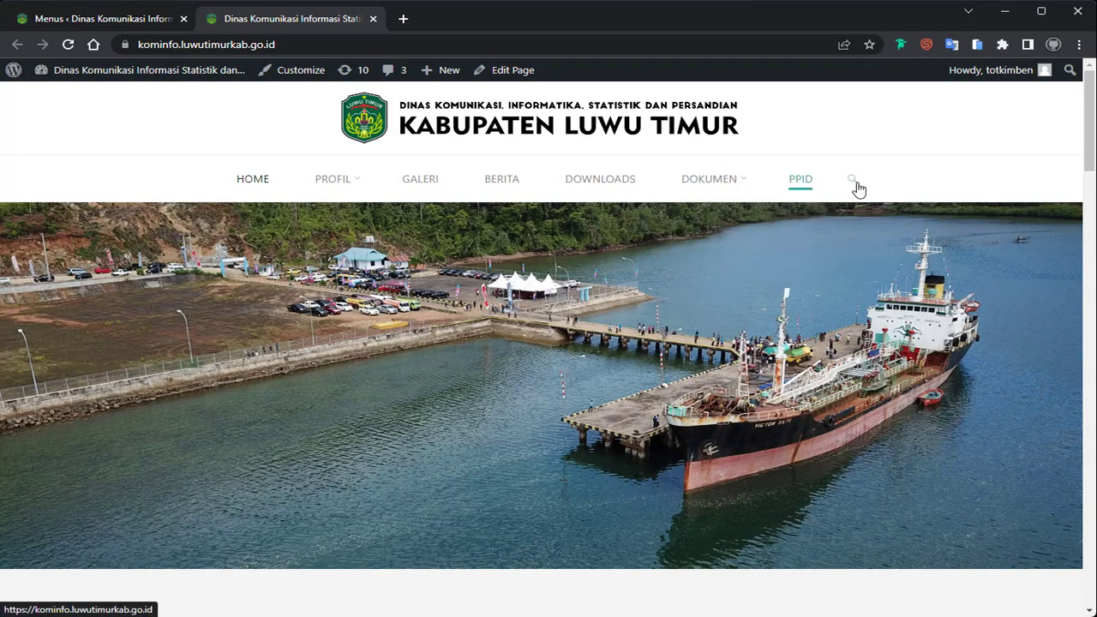
left_click(800, 183)
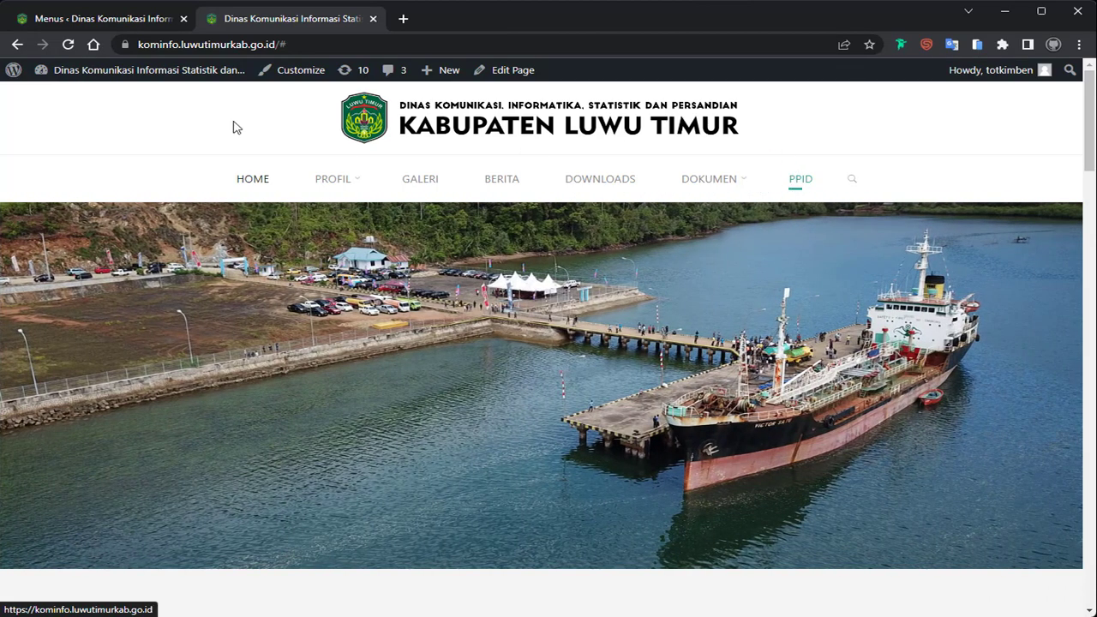
Step: Return to the menu editor and copy Informasi Publik from the planned outline in Notepad
left_click(123, 18)
scroll(722, 602, "down", 5)
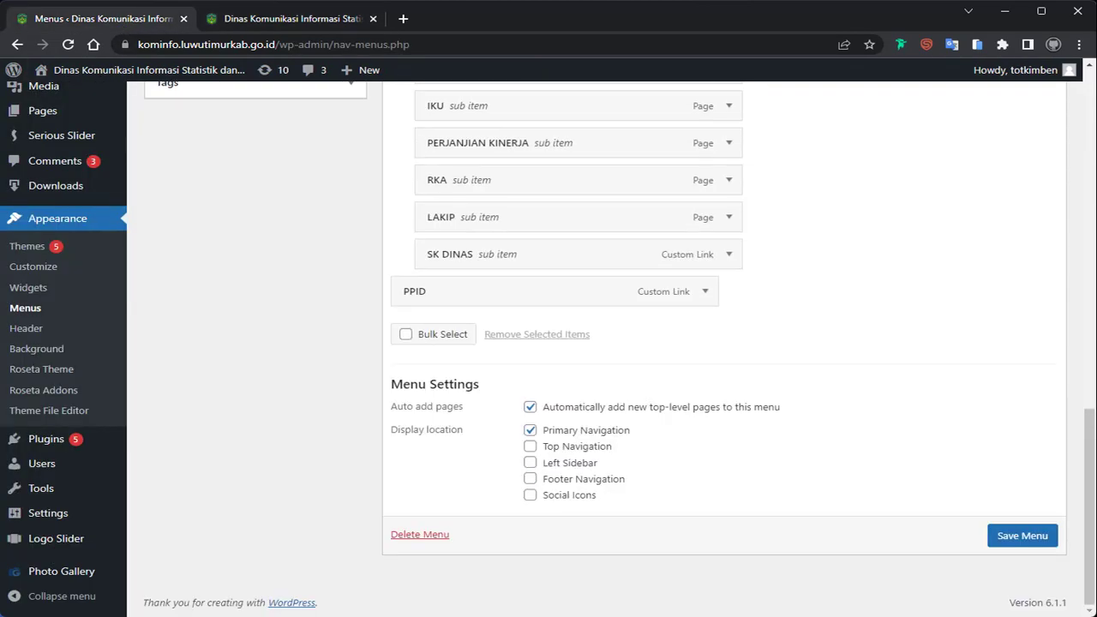
key("alt+Tab")
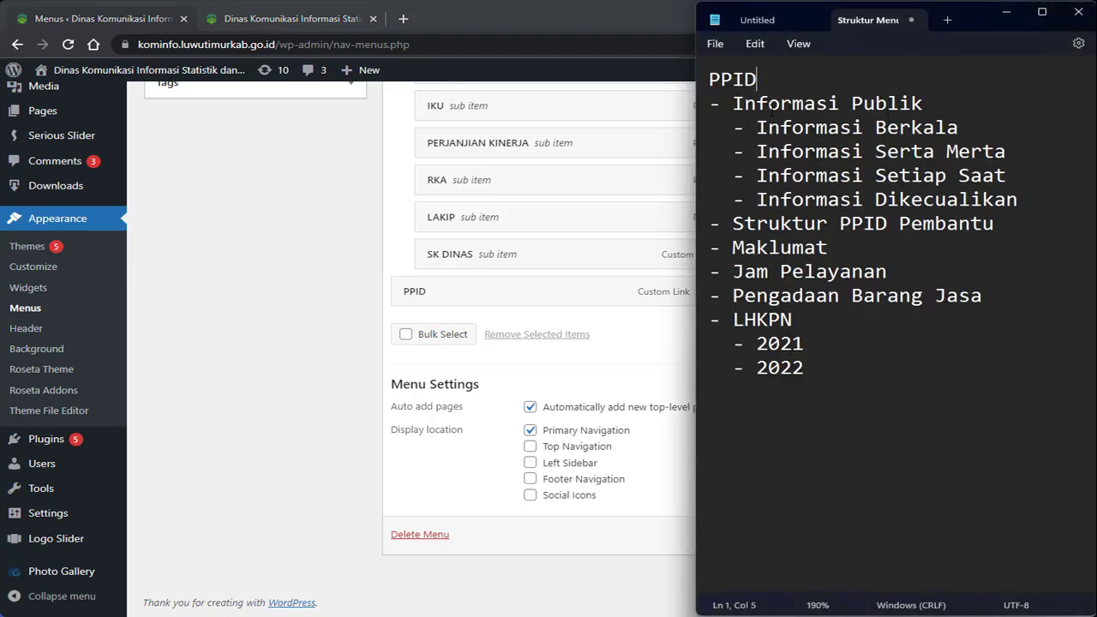
left_click_drag(922, 103, 742, 102)
scroll(352, 377, "up", 3)
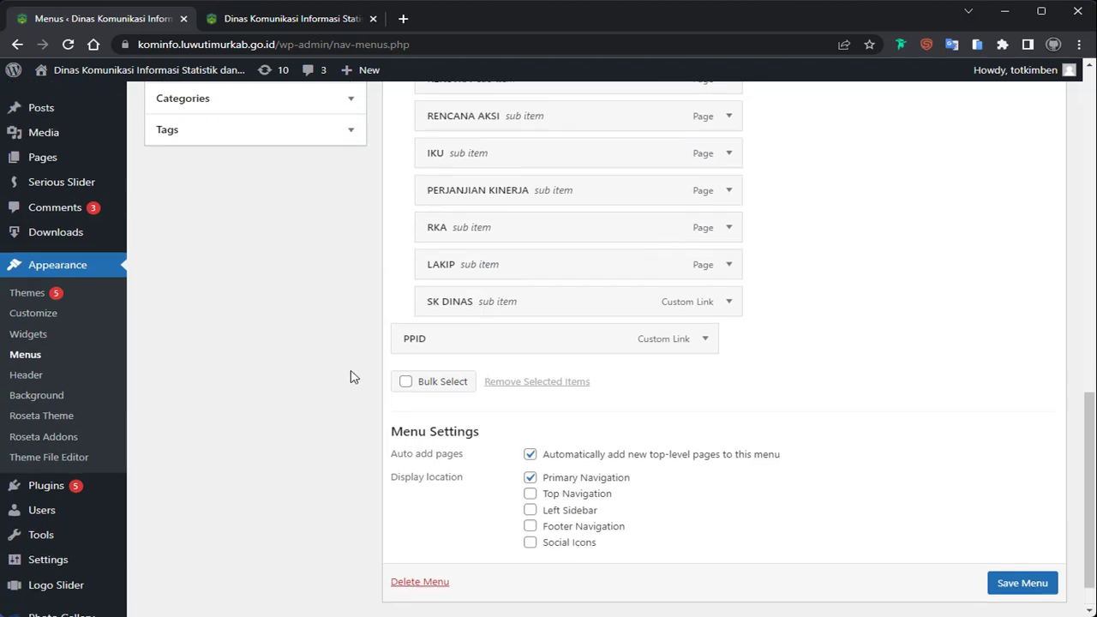
key("alt+Tab")
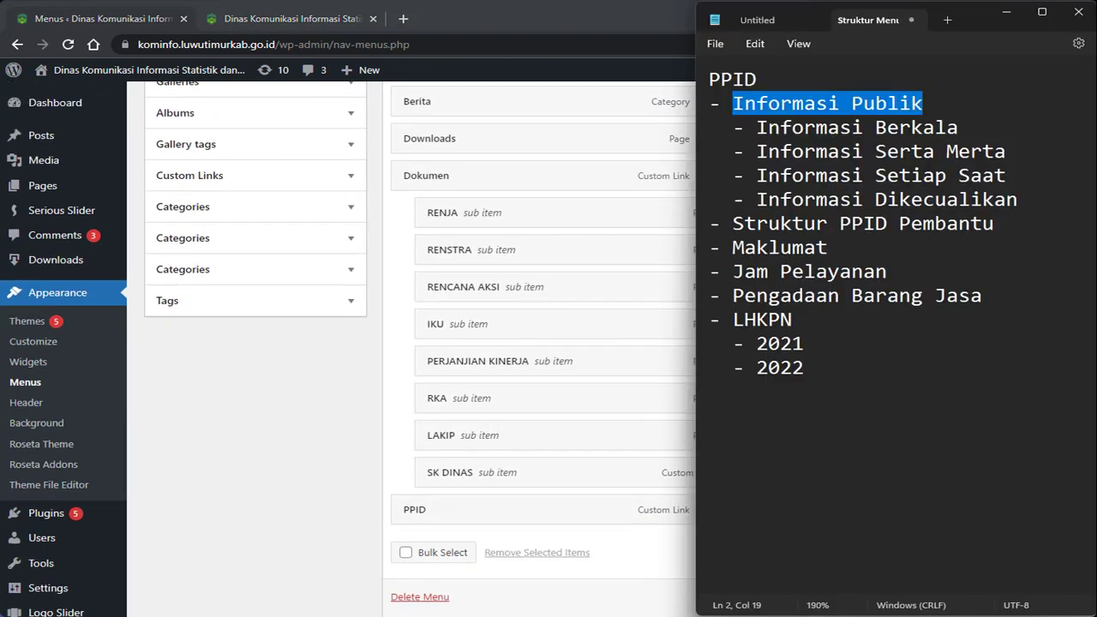
left_click(898, 104)
left_click_drag(938, 103, 733, 103)
left_click(291, 386)
Step: Add a custom link to the Main Menu with the URL # and the link text Informasi Publik
scroll(296, 379, "up", 3)
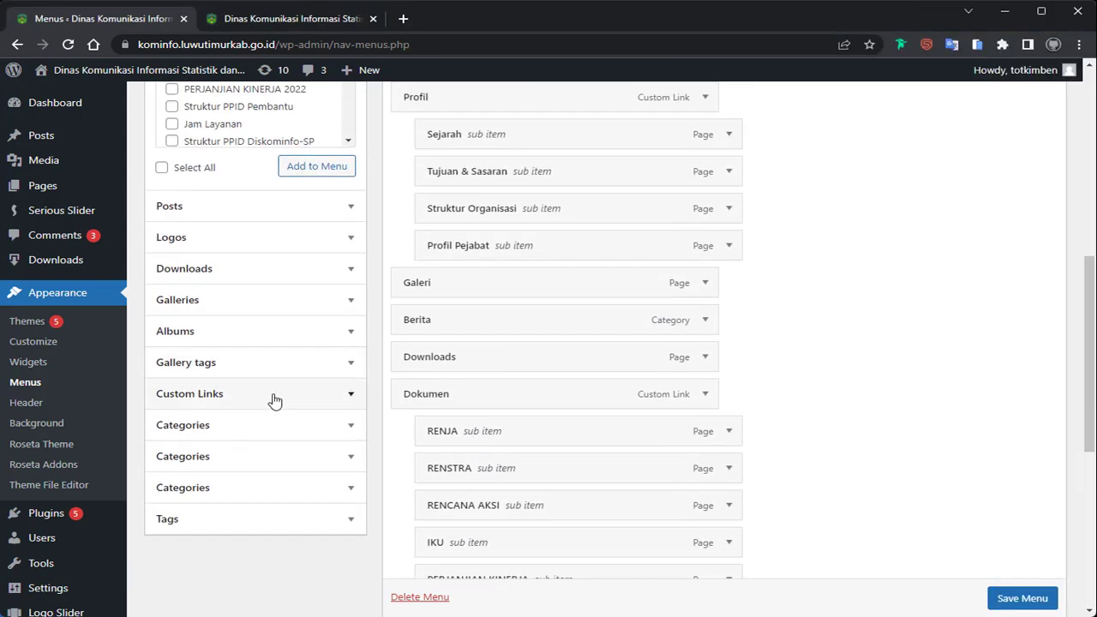
left_click(274, 400)
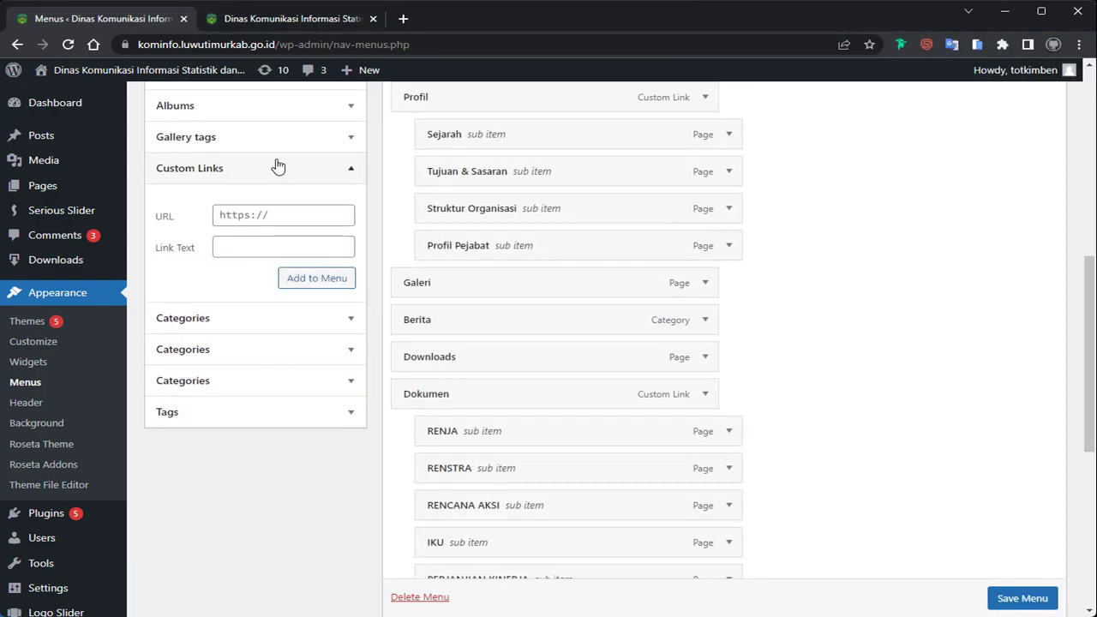
left_click(258, 213)
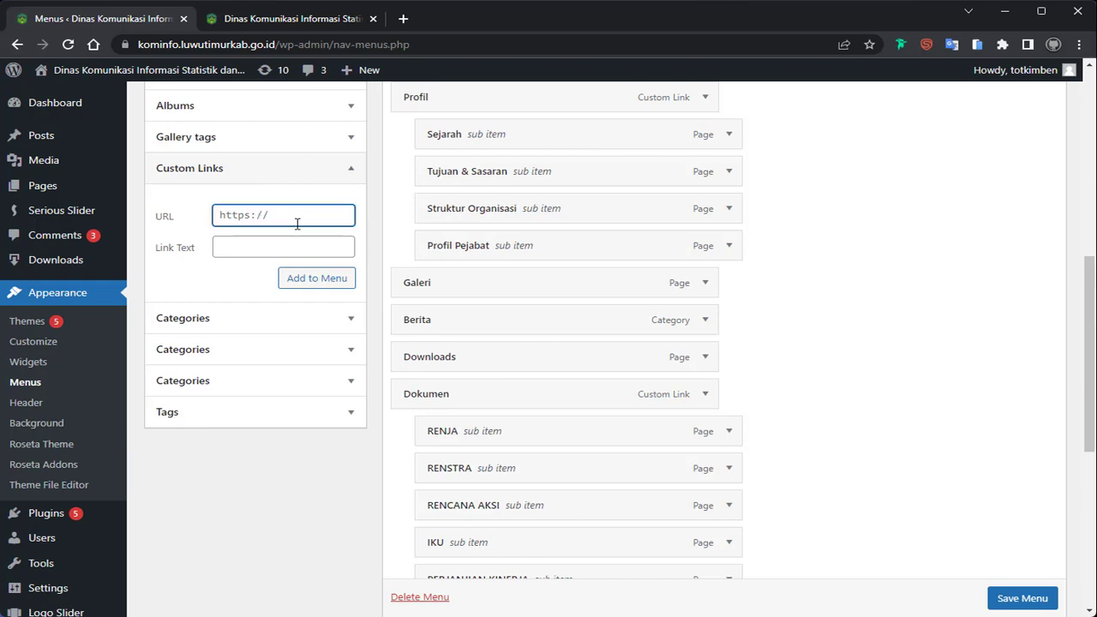
key("ctrl+a")
type("#")
left_click(271, 246)
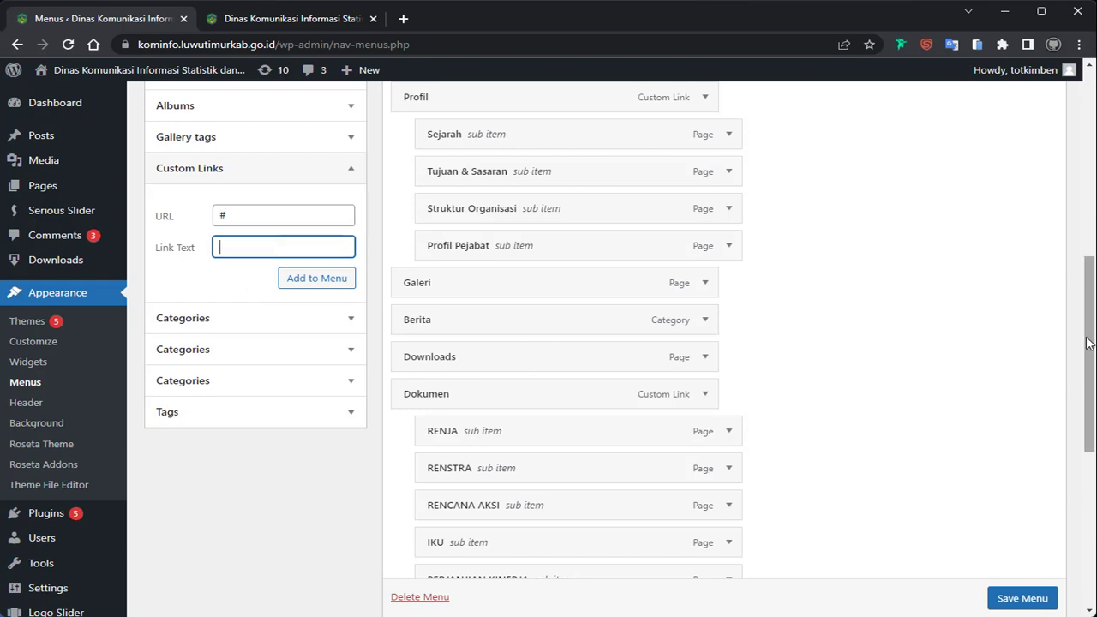
key("alt+Tab")
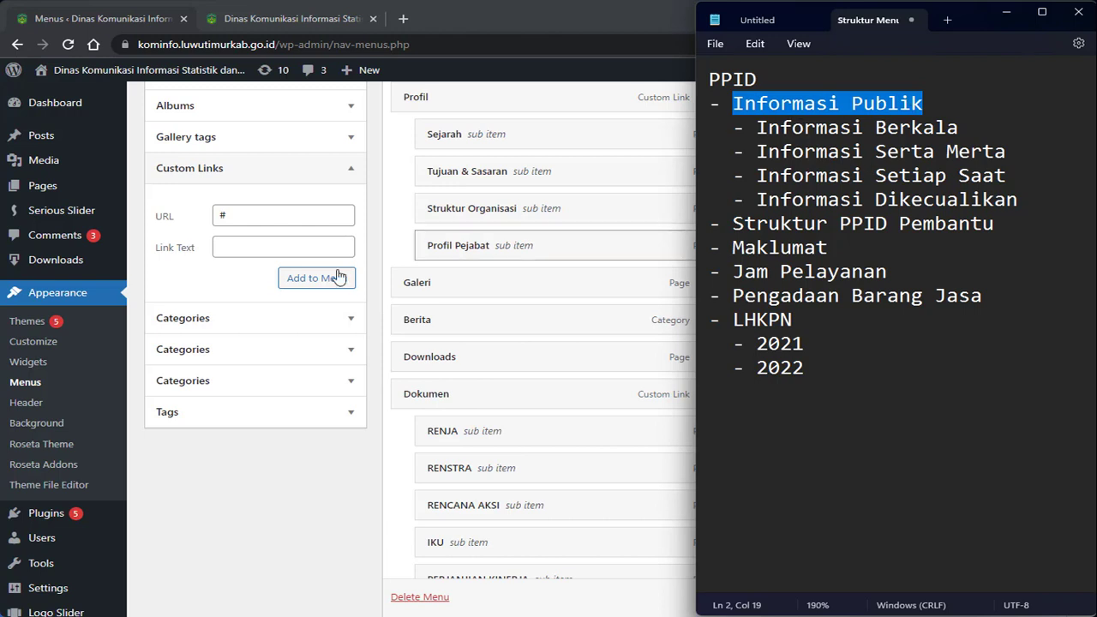
left_click(304, 248)
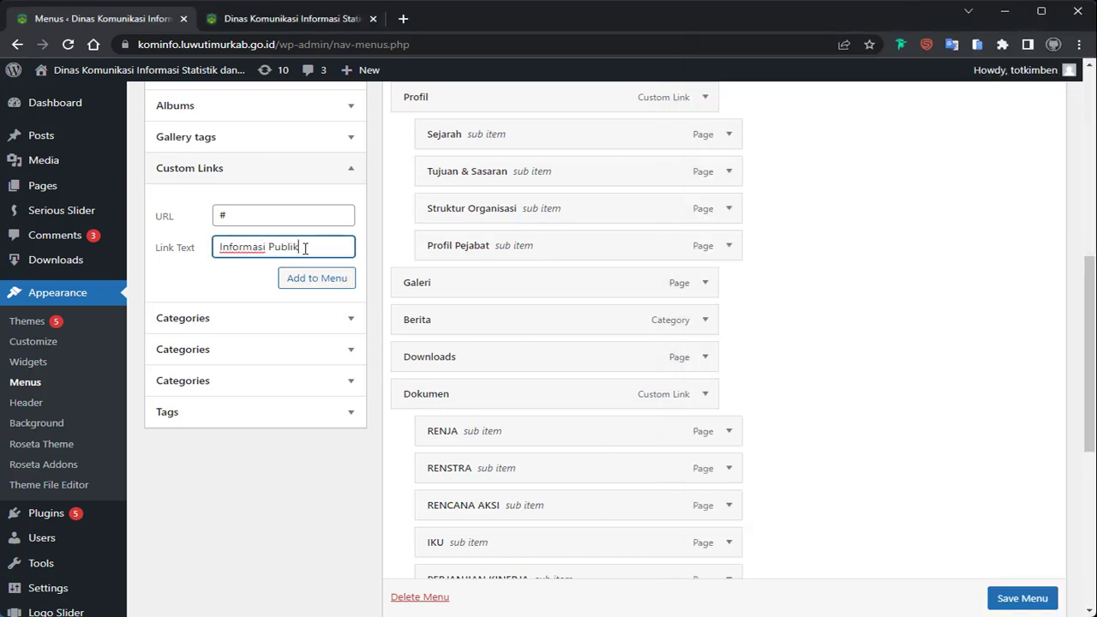
left_click(331, 282)
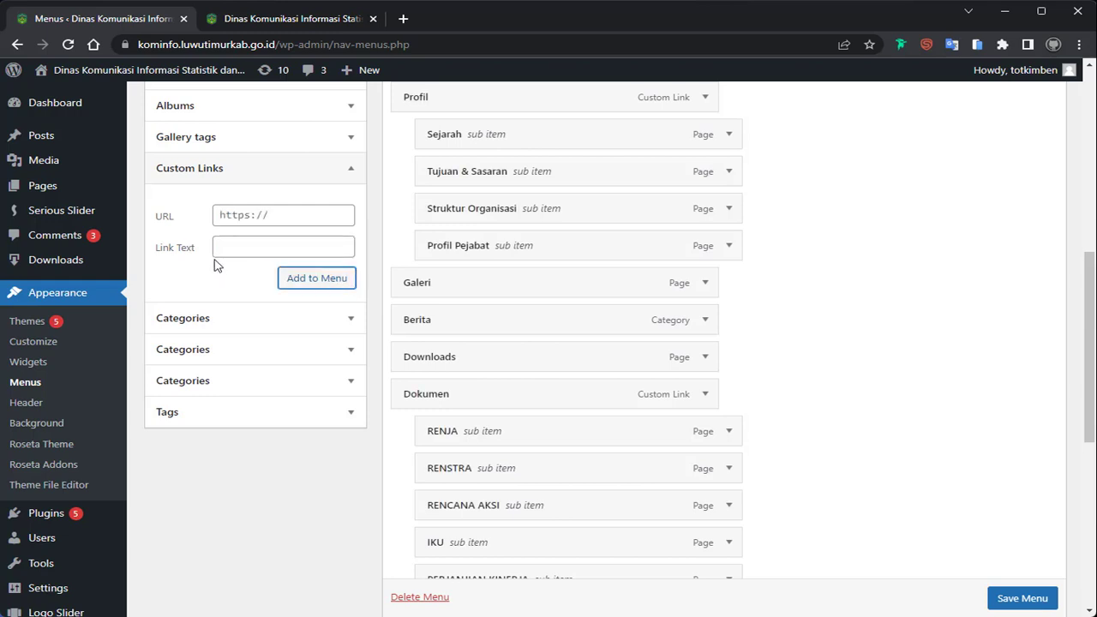
Step: Save the Main Menu with the added Informasi Publik item and reload the live site
scroll(630, 269, "down", 5)
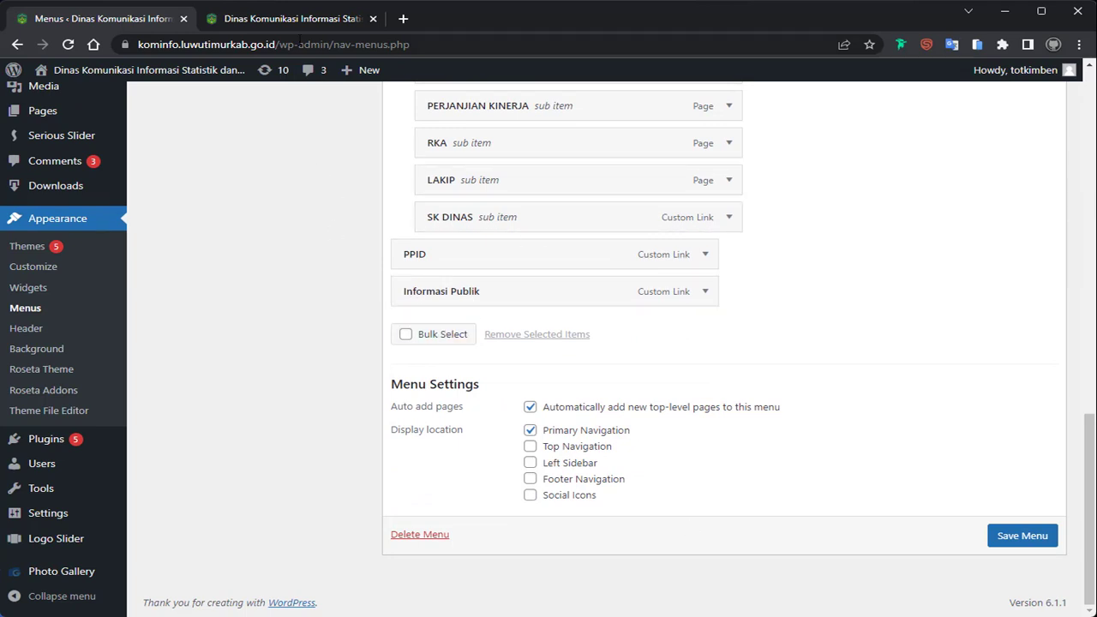
left_click(1021, 535)
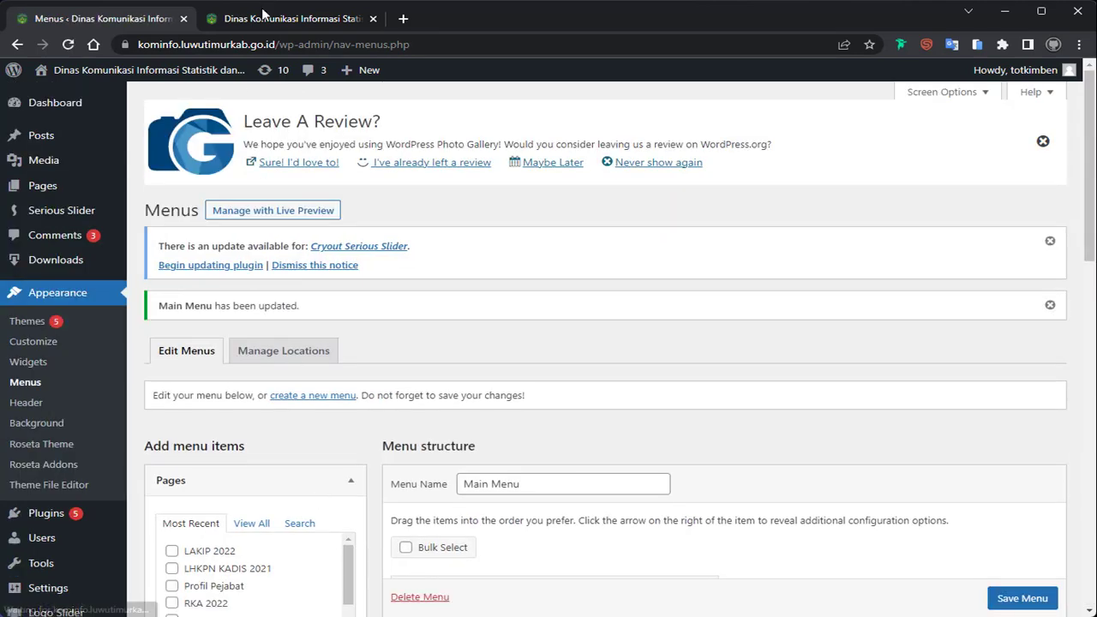
left_click(265, 15)
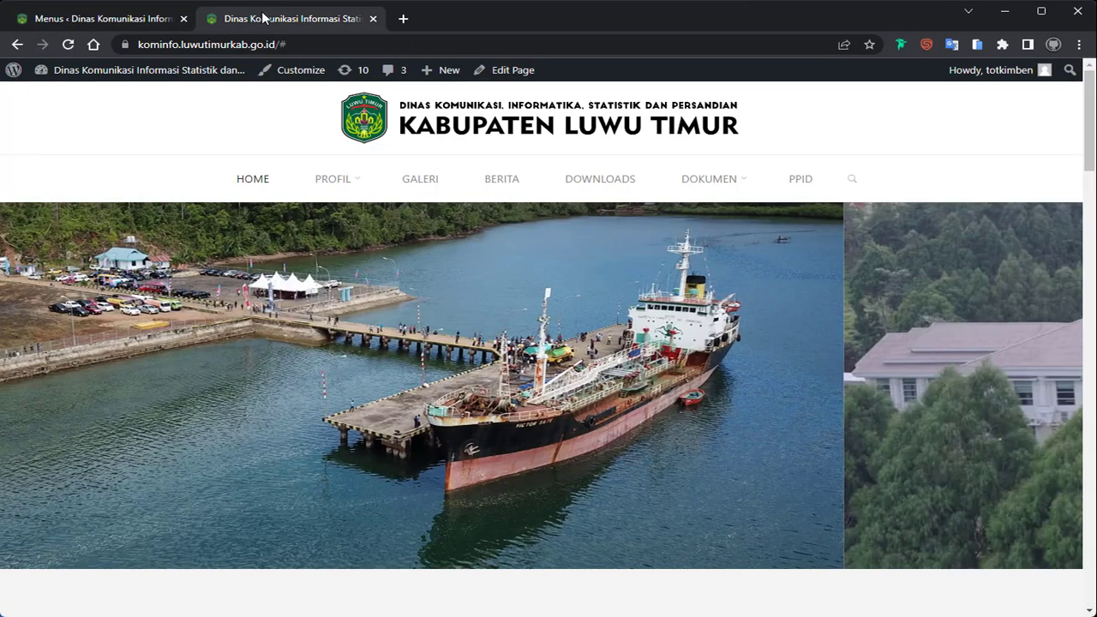
right_click(844, 103)
left_click(885, 149)
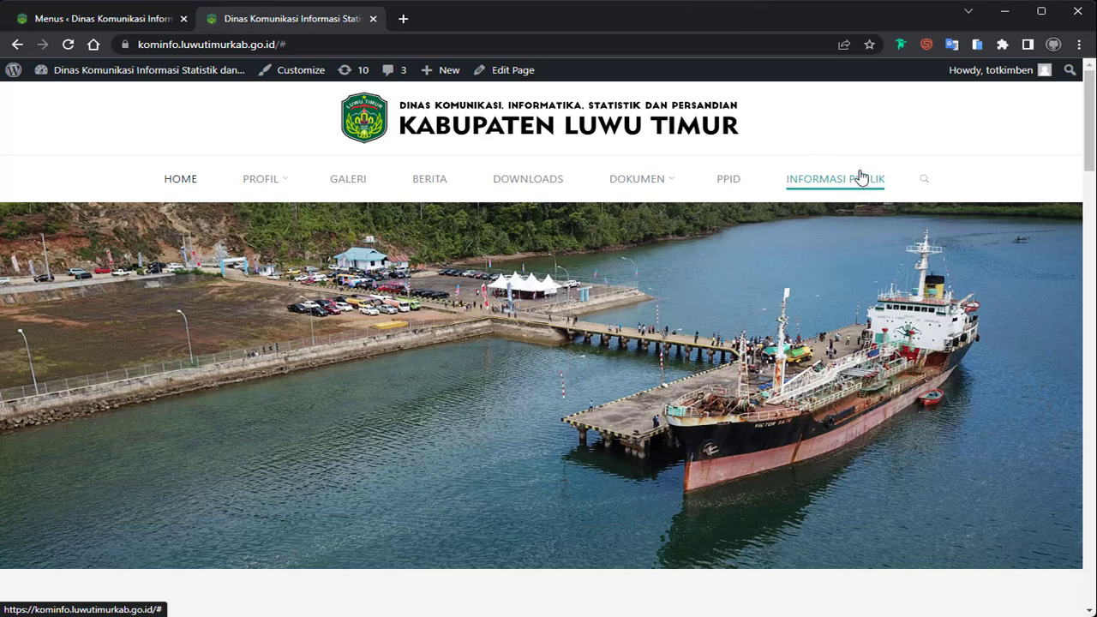
Step: Compare the position of Informasi Publik under PPID in the planned outline with the live site's navigation bar
key("alt+Tab")
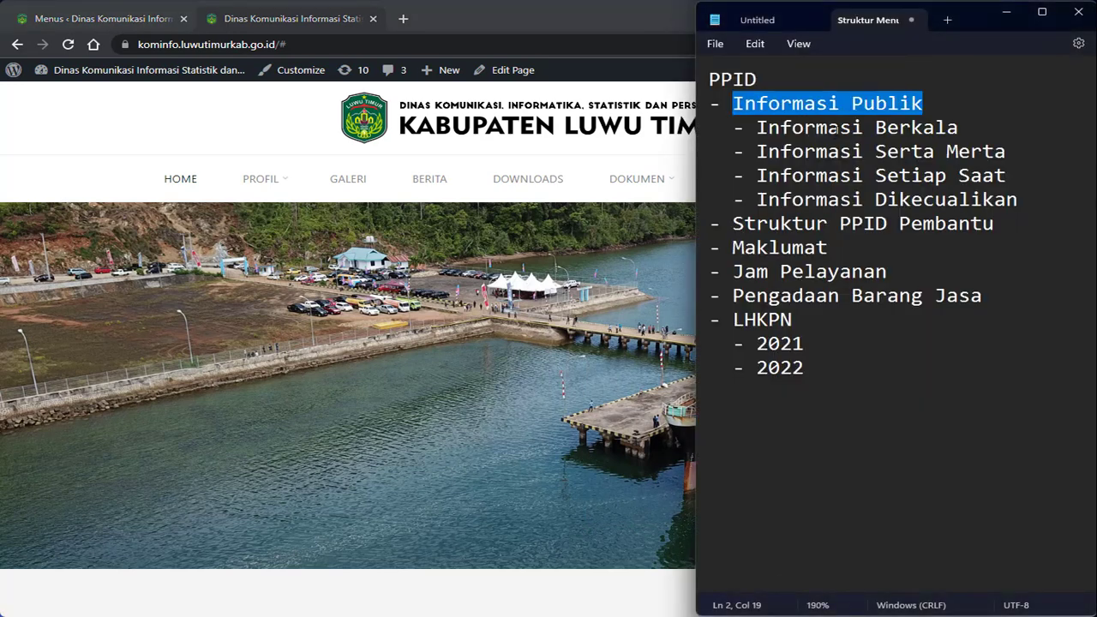
left_click(839, 127)
left_click_drag(936, 102, 735, 103)
key("Up")
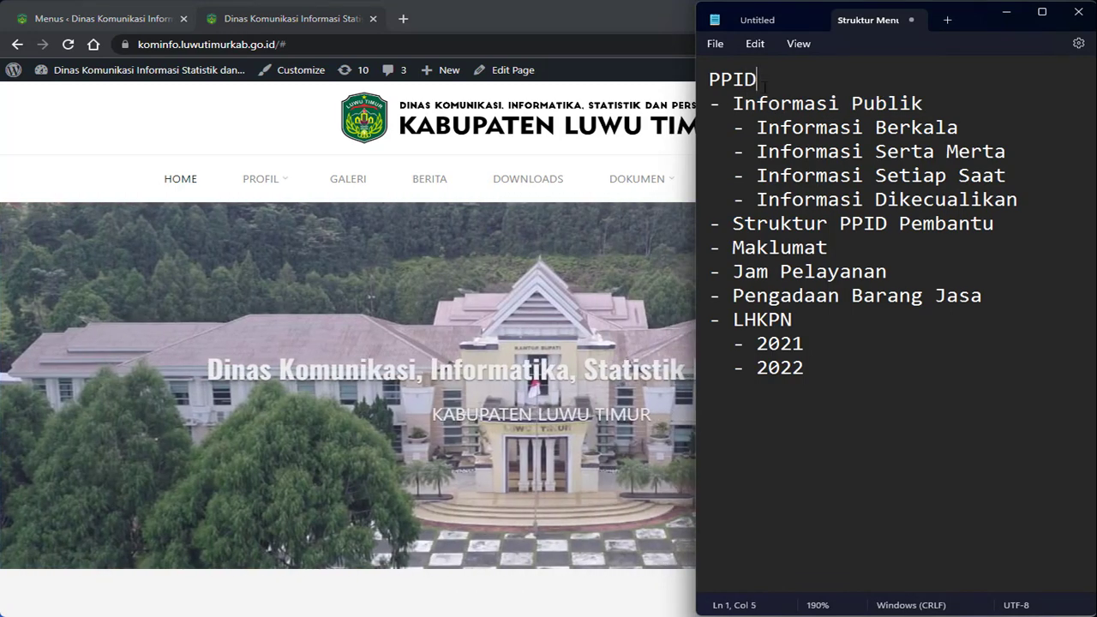
double_click(761, 86)
left_click(804, 94)
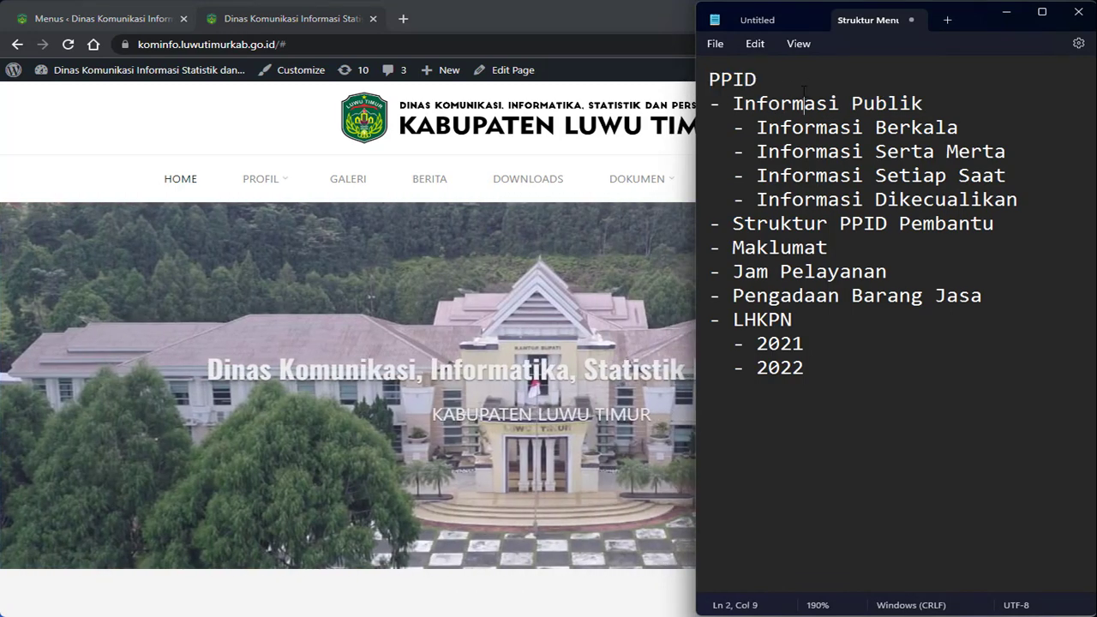
left_click(172, 118)
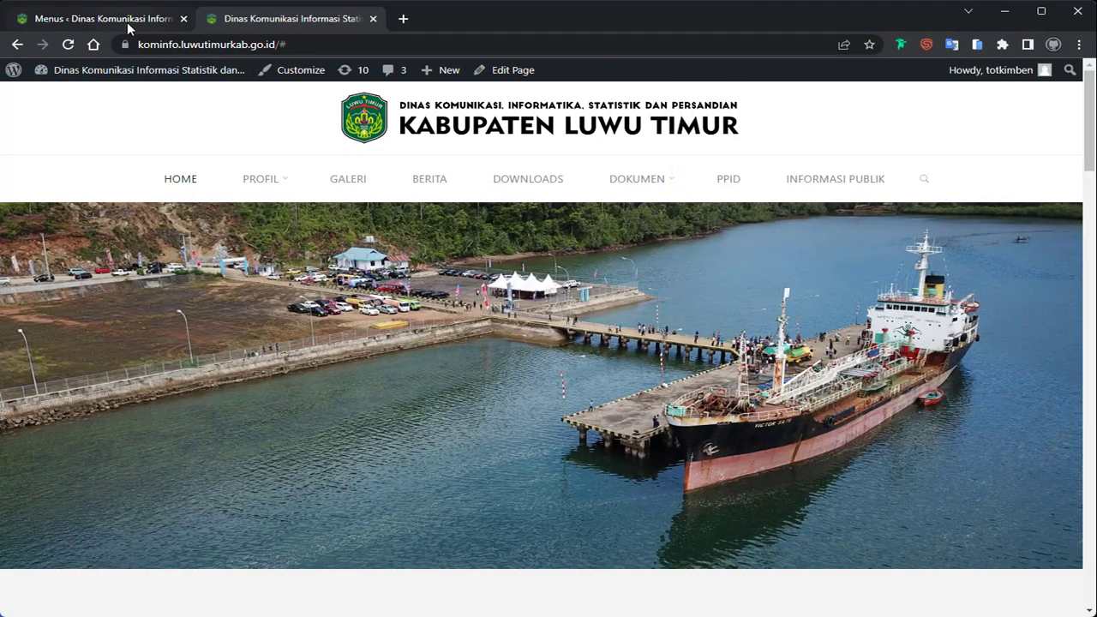
Step: Nest Informasi Publik as a sub item of PPID in the menu structure and save the Main Menu
left_click(122, 22)
scroll(506, 168, "down", 10)
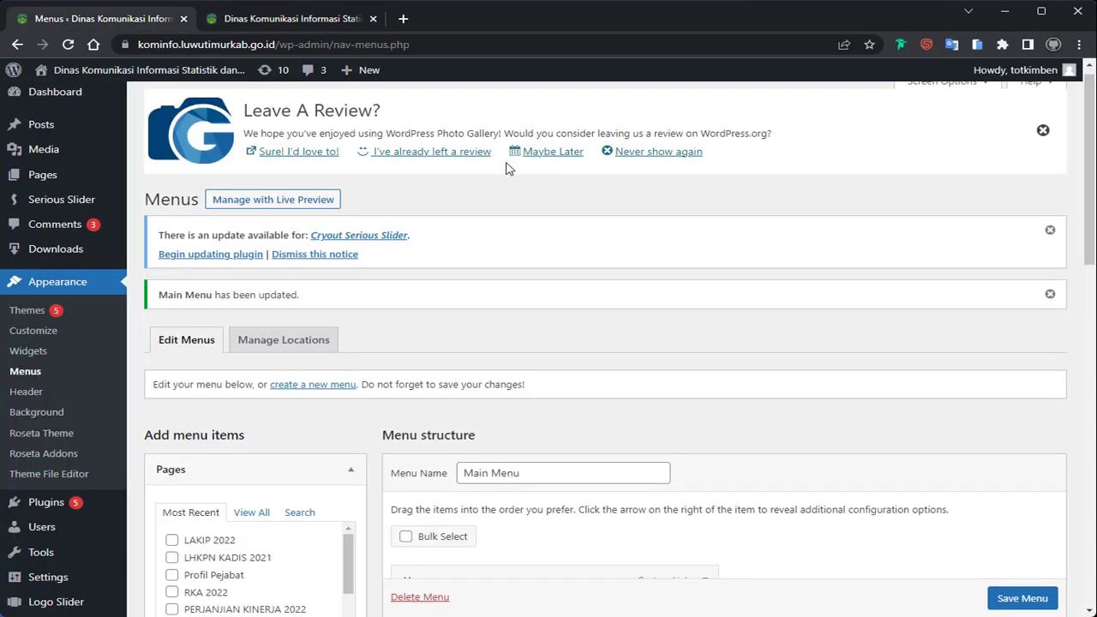
scroll(506, 168, "down", 1)
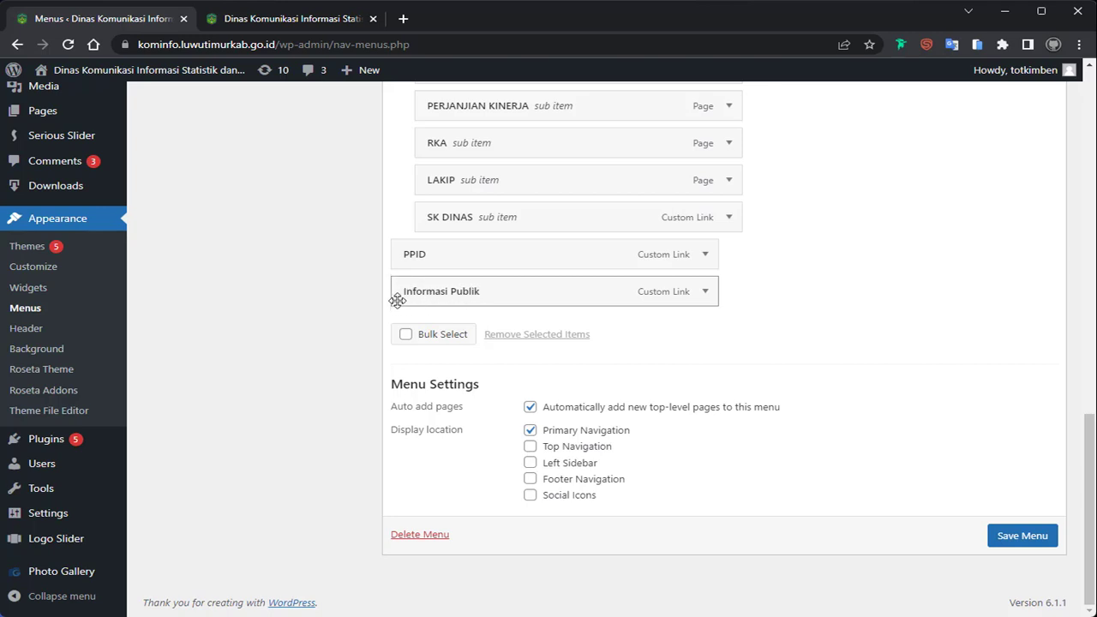
left_click_drag(396, 299, 422, 303)
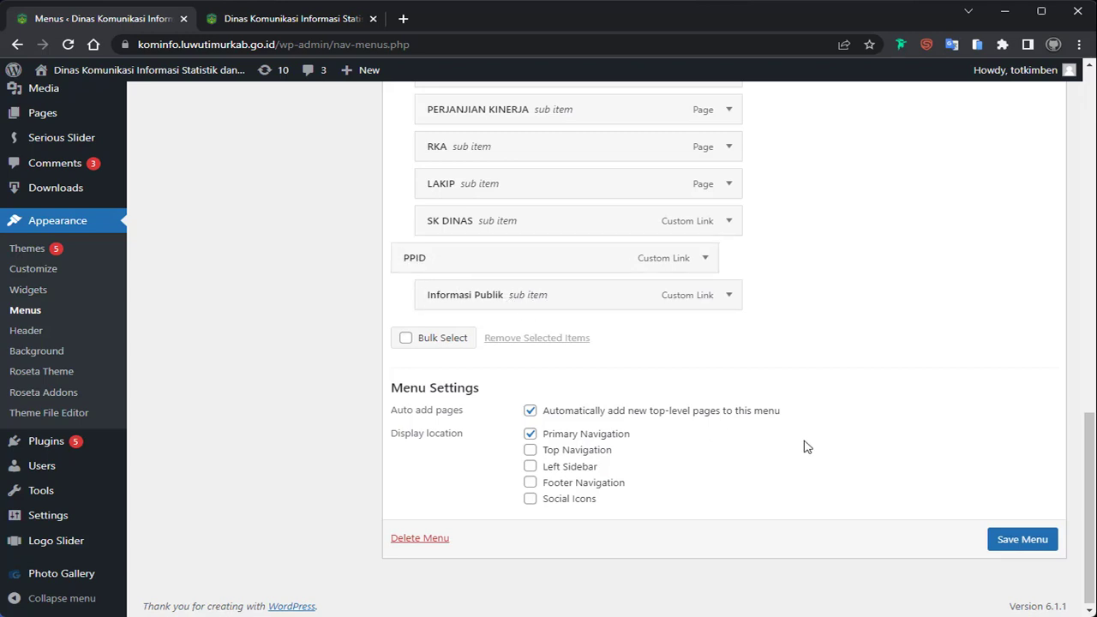
left_click(1037, 545)
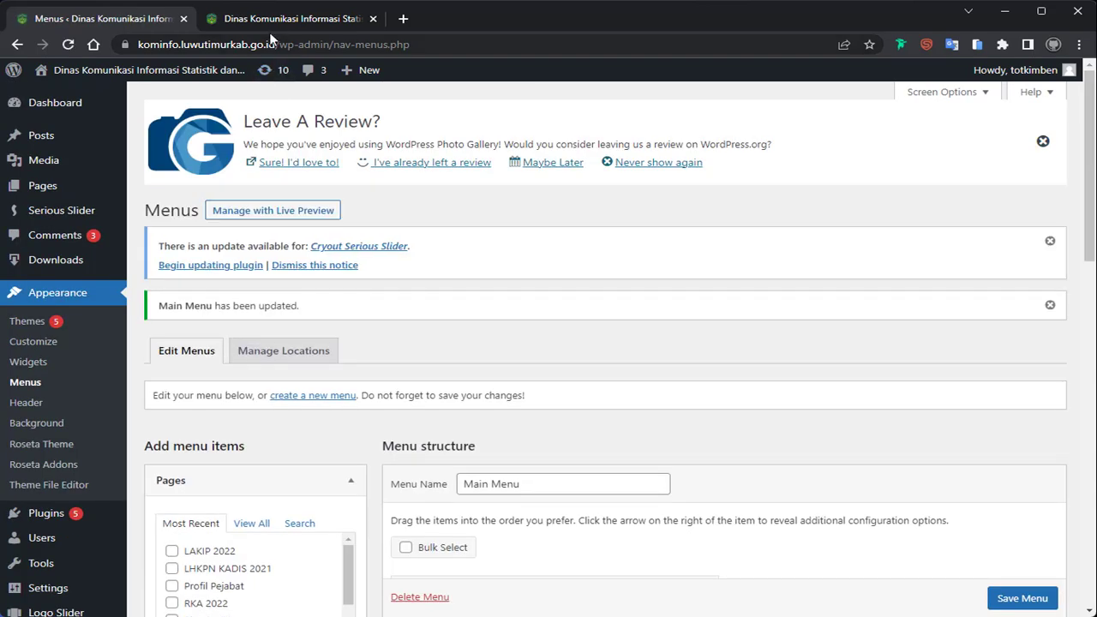
Step: Reload the live site and check the submenu of PPID in its navigation bar
left_click(292, 18)
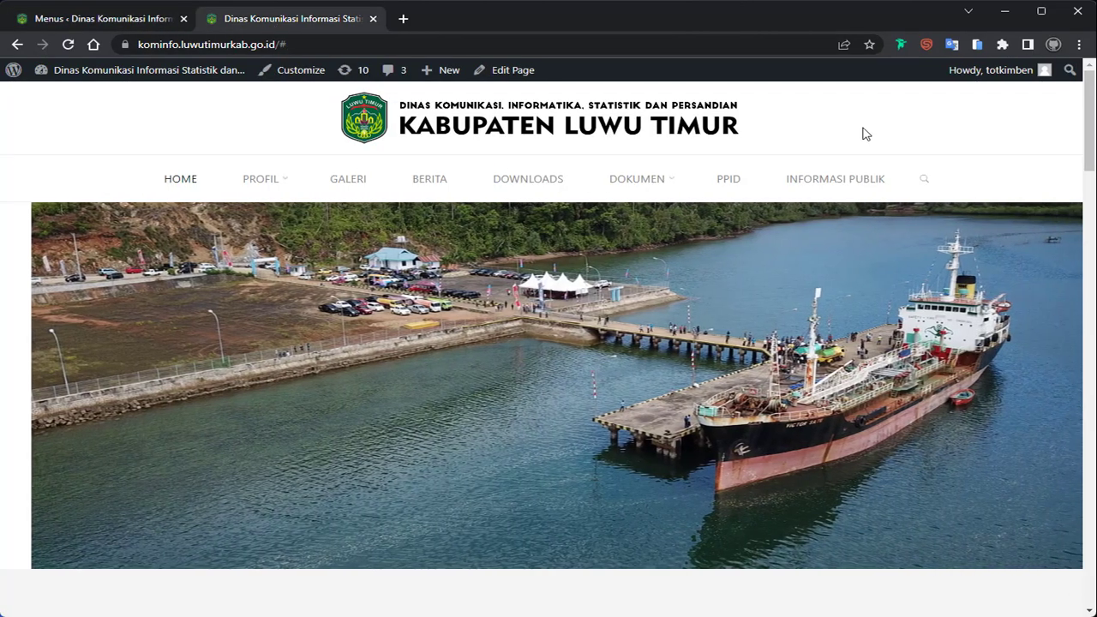
right_click(810, 107)
left_click(863, 152)
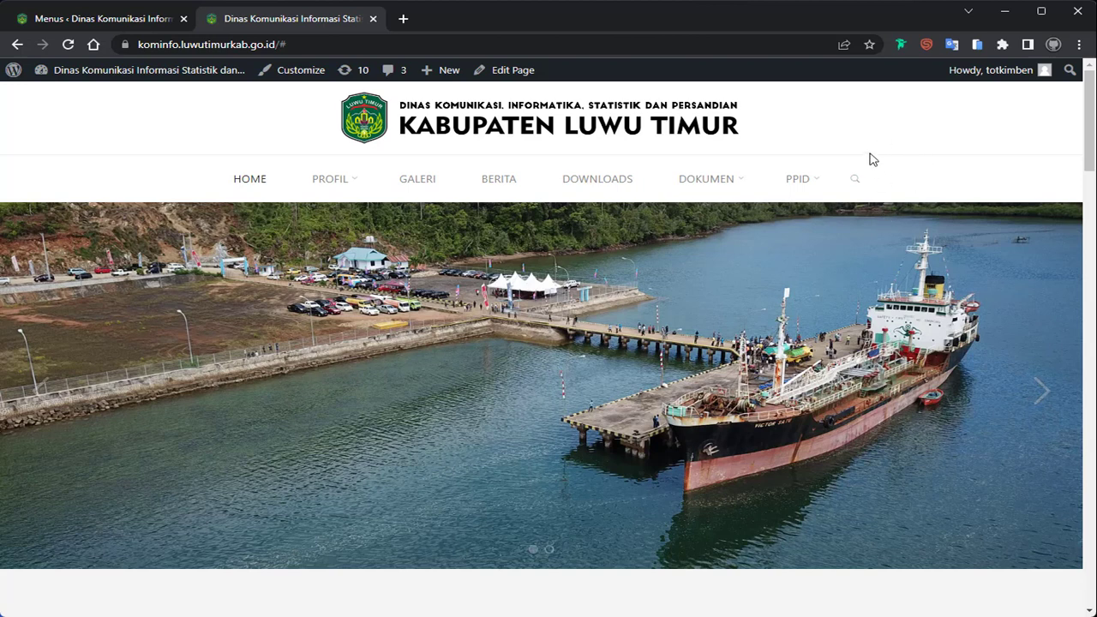
mouse_move(829, 173)
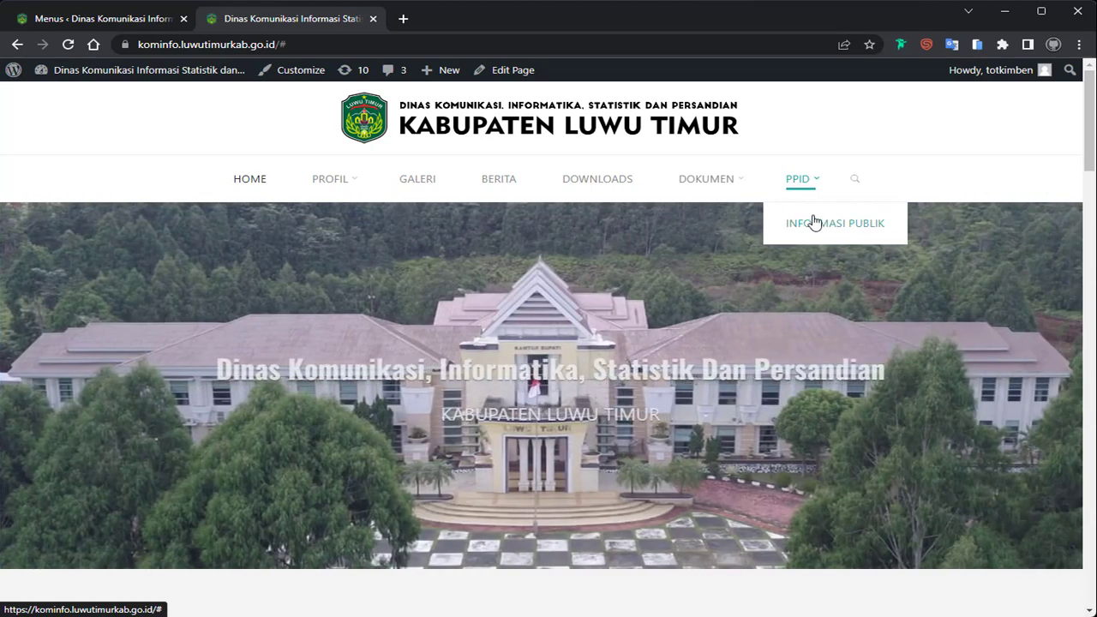
Step: Review the four entries planned under Informasi Publik in the Notepad outline, from Informasi Berkala to Informasi Dikecualikan
left_click(103, 18)
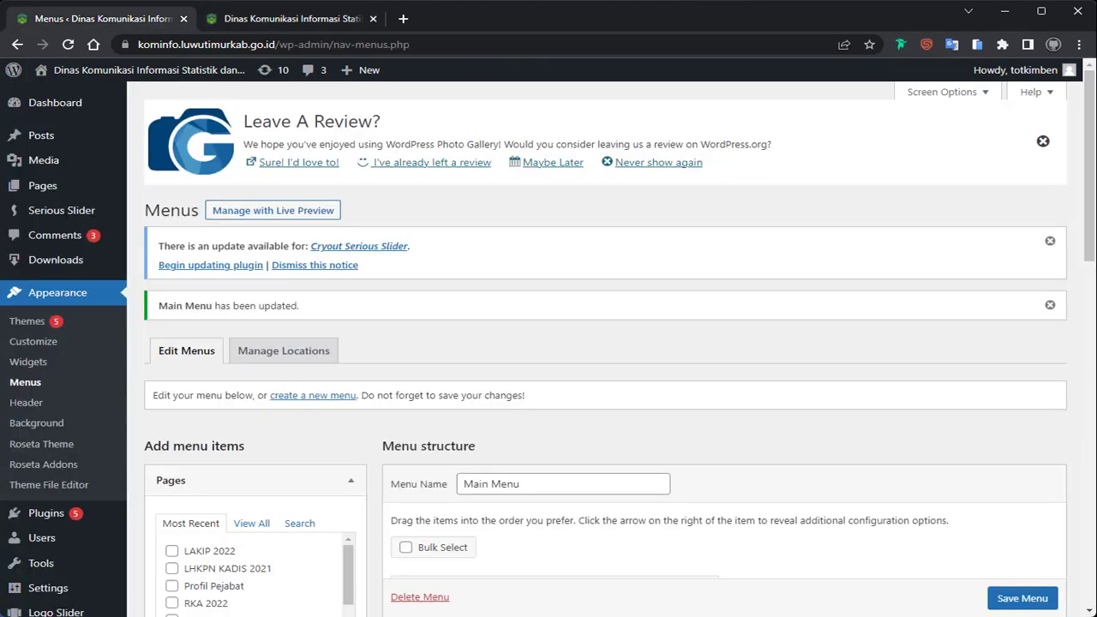
left_click(727, 615)
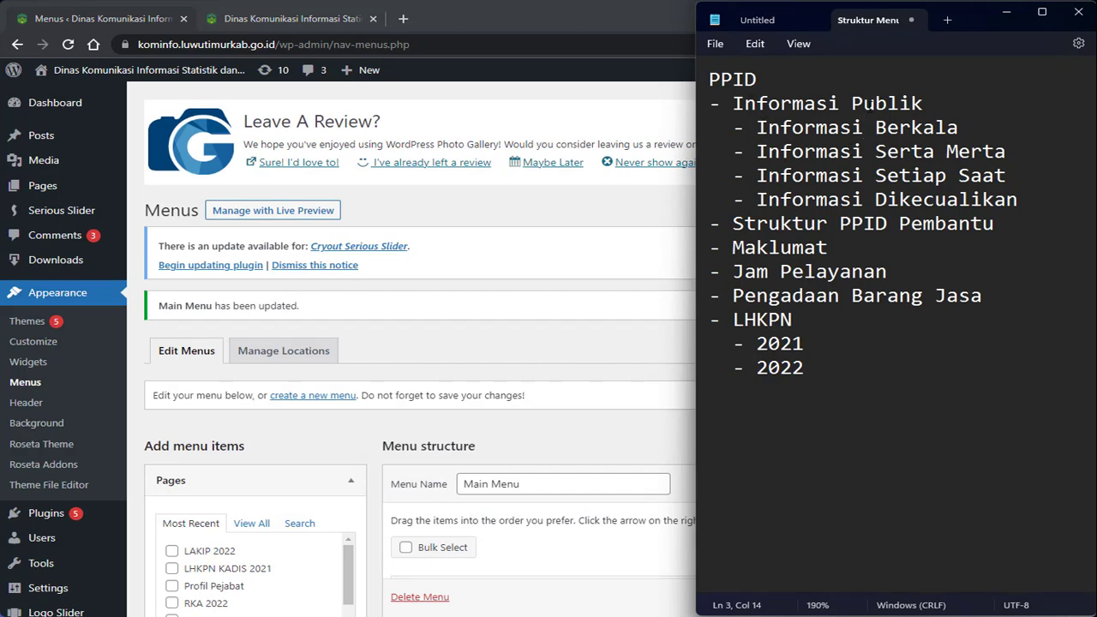
left_click_drag(925, 104, 758, 104)
left_click(790, 129)
left_click_drag(1022, 198, 710, 126)
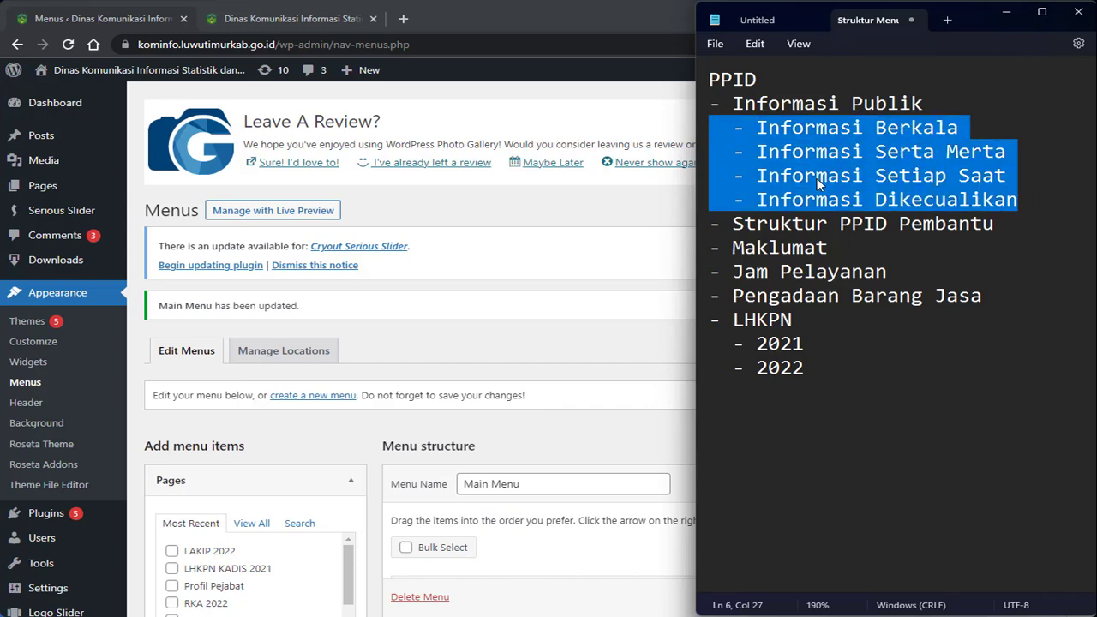
left_click(648, 126)
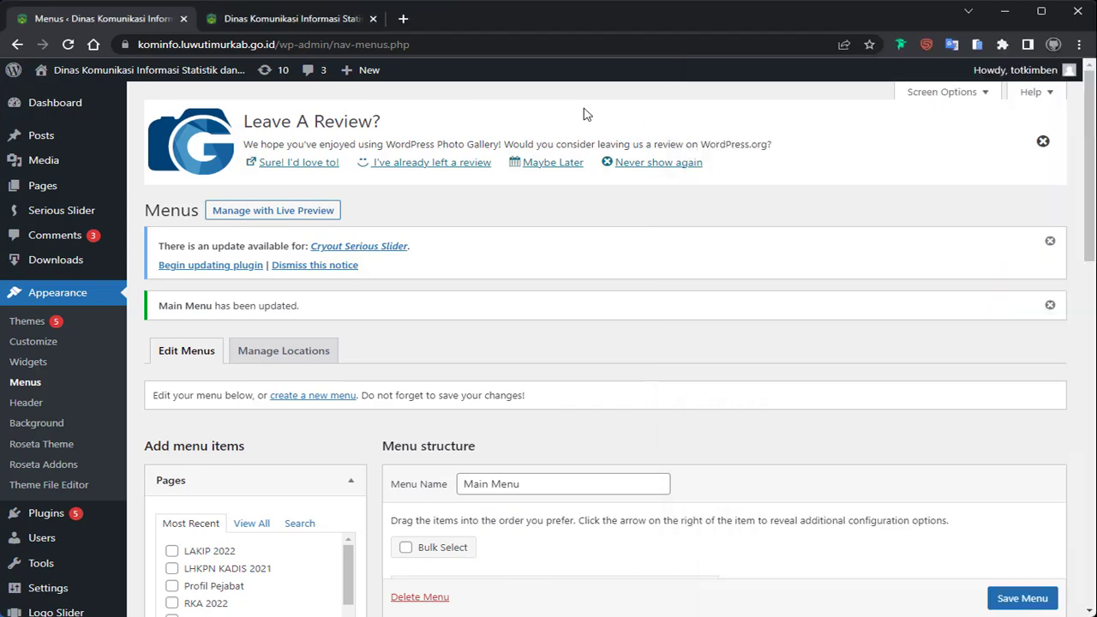
Step: Open the empty custom link form in the menu editor for another menu item
scroll(446, 308, "down", 10)
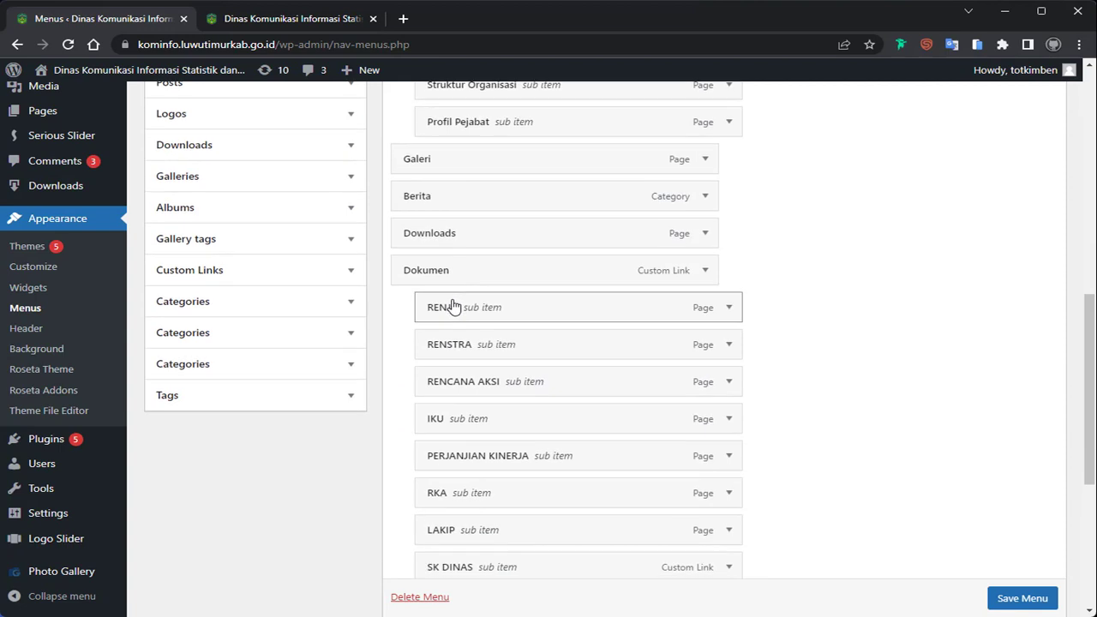
scroll(311, 273, "up", 3)
left_click(311, 273)
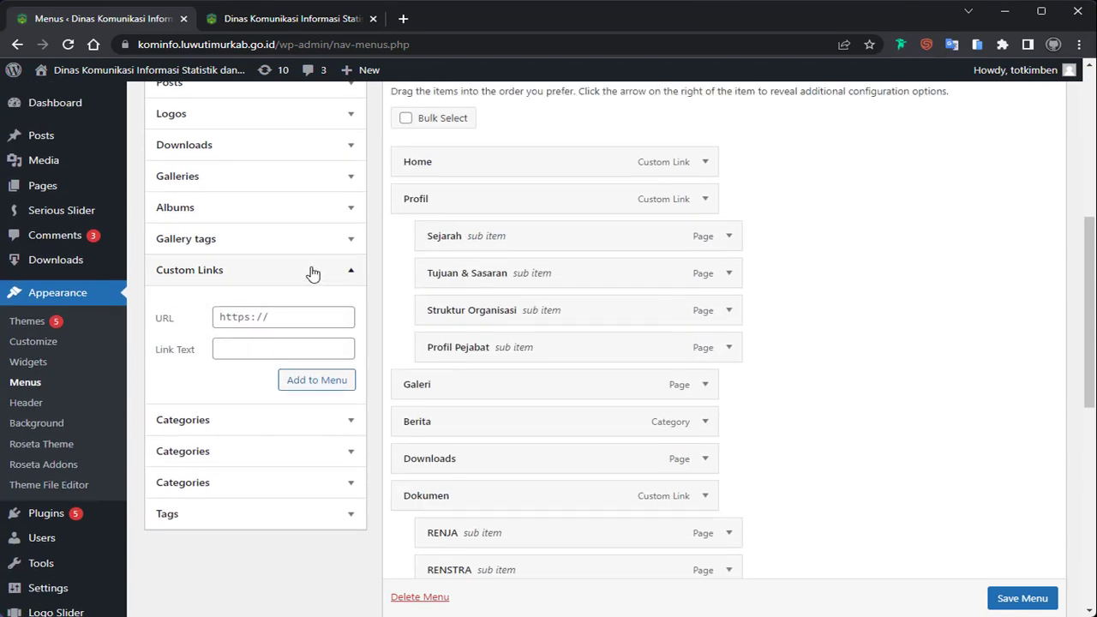
left_click(290, 317)
Step: Check the Informasi Berkala entry under Informasi Publik in the Notepad outline and return to the menu editor
key("alt+Tab")
left_click(936, 158)
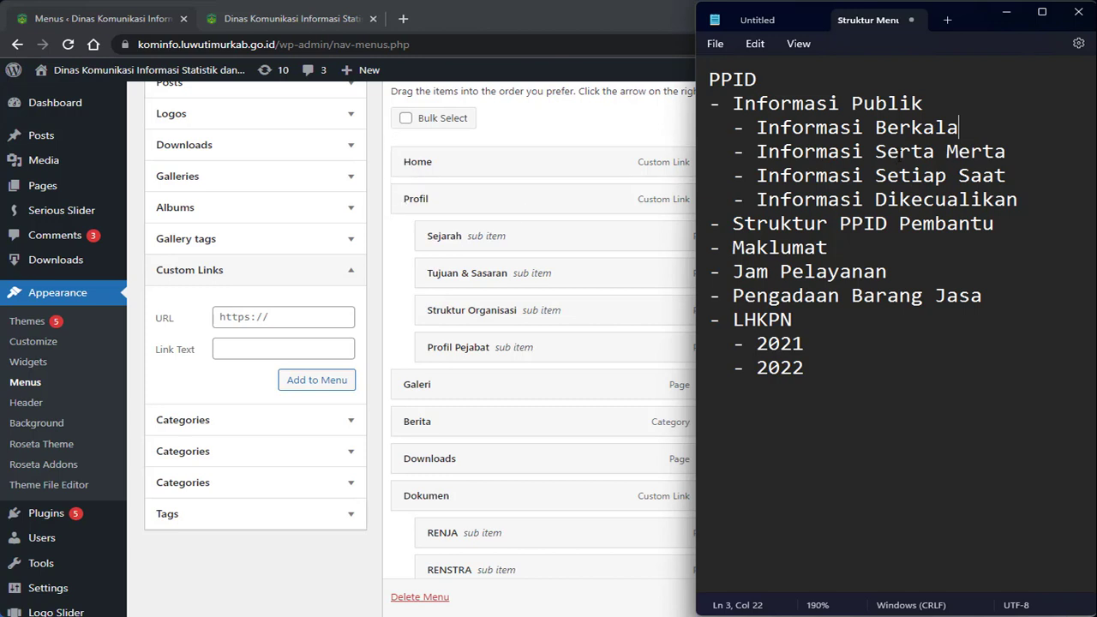
key("shift+End")
key("Down")
left_click(394, 140)
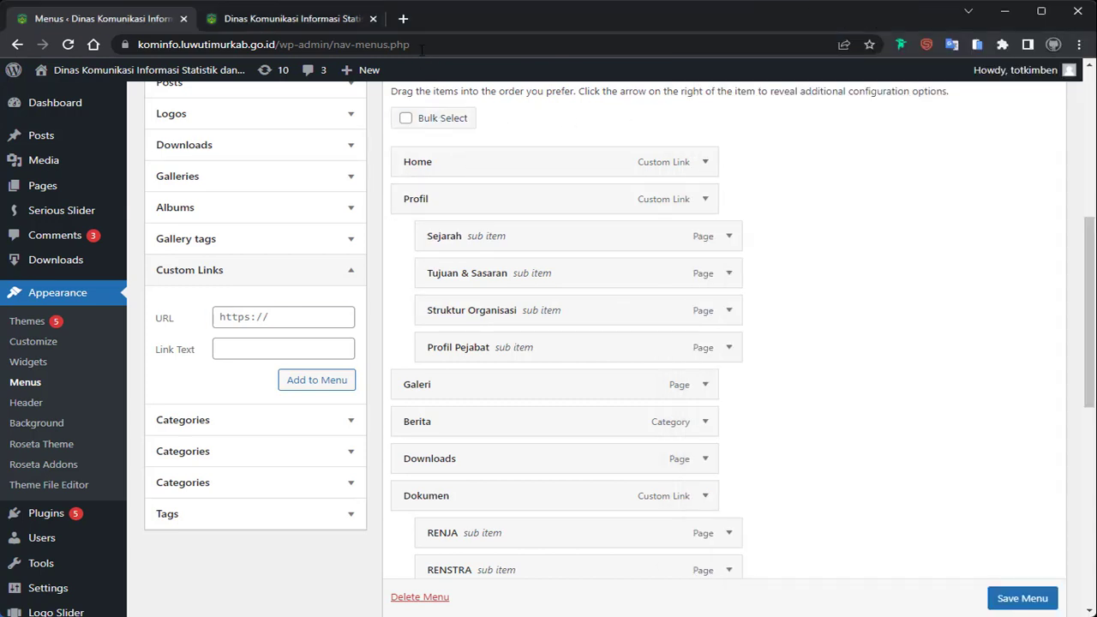
Step: Open e-ppid.luwutimurkab.go.id in a new browser tab and dismiss its video popup
left_click(403, 19)
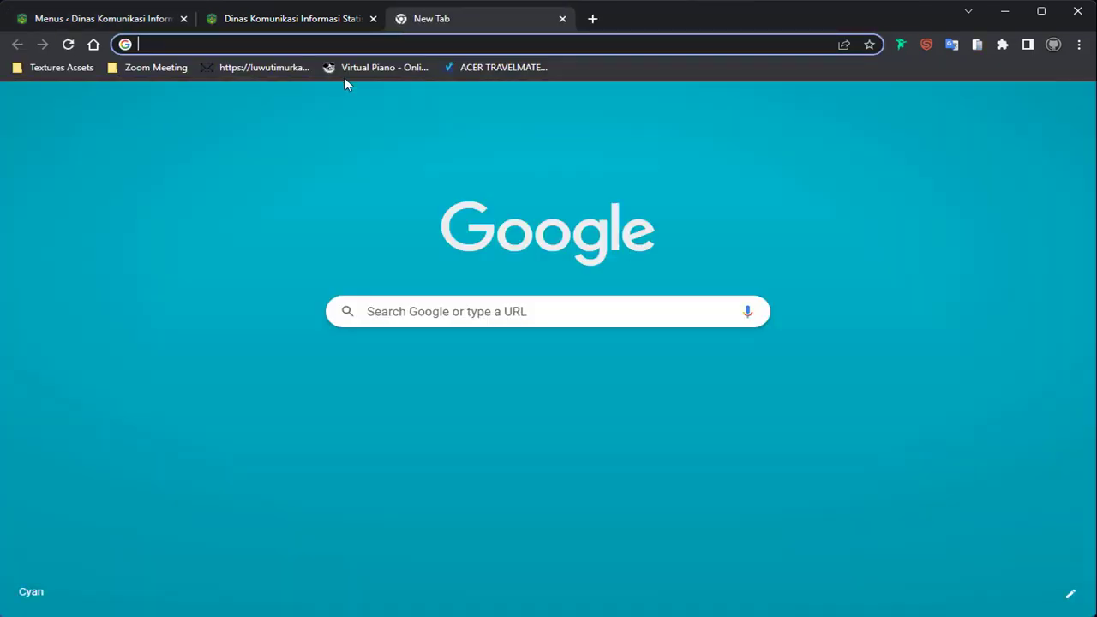
type("e-ppid")
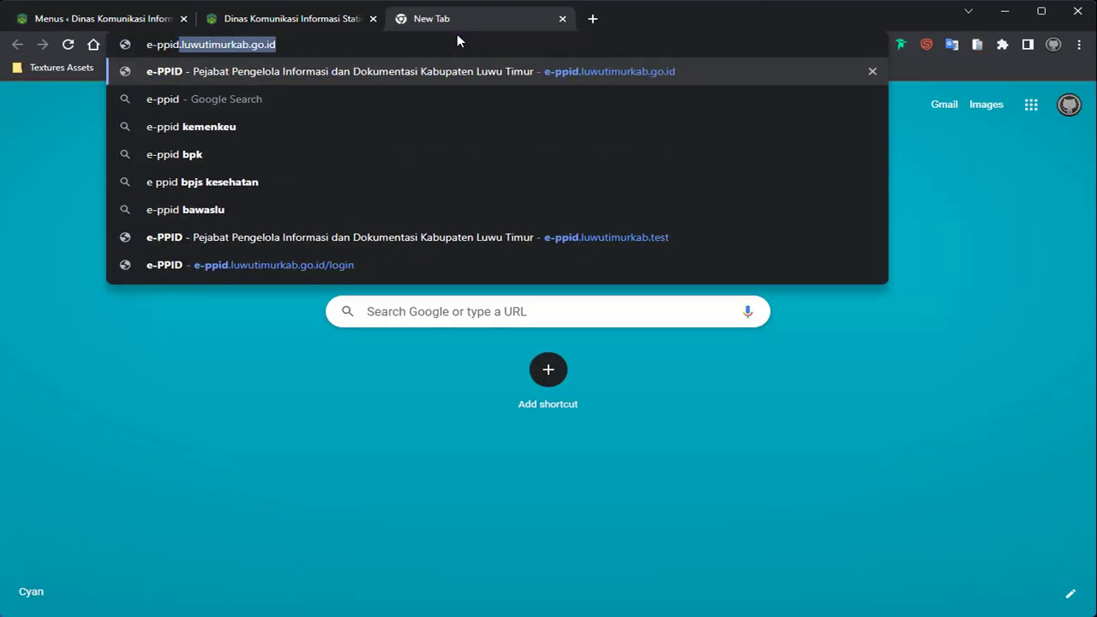
key("Return")
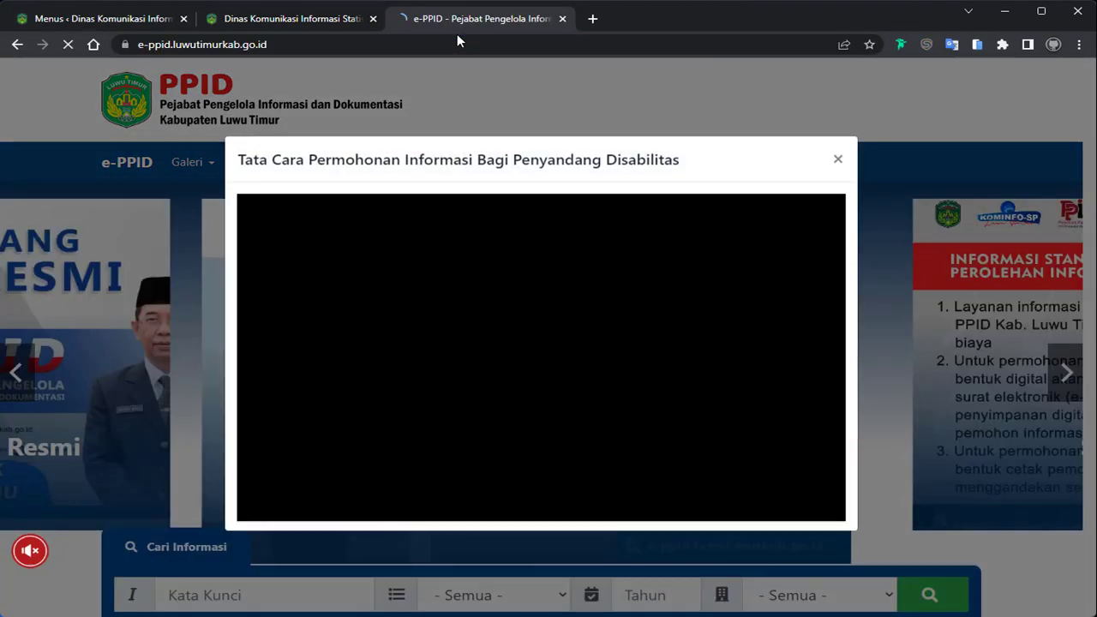
left_click(838, 163)
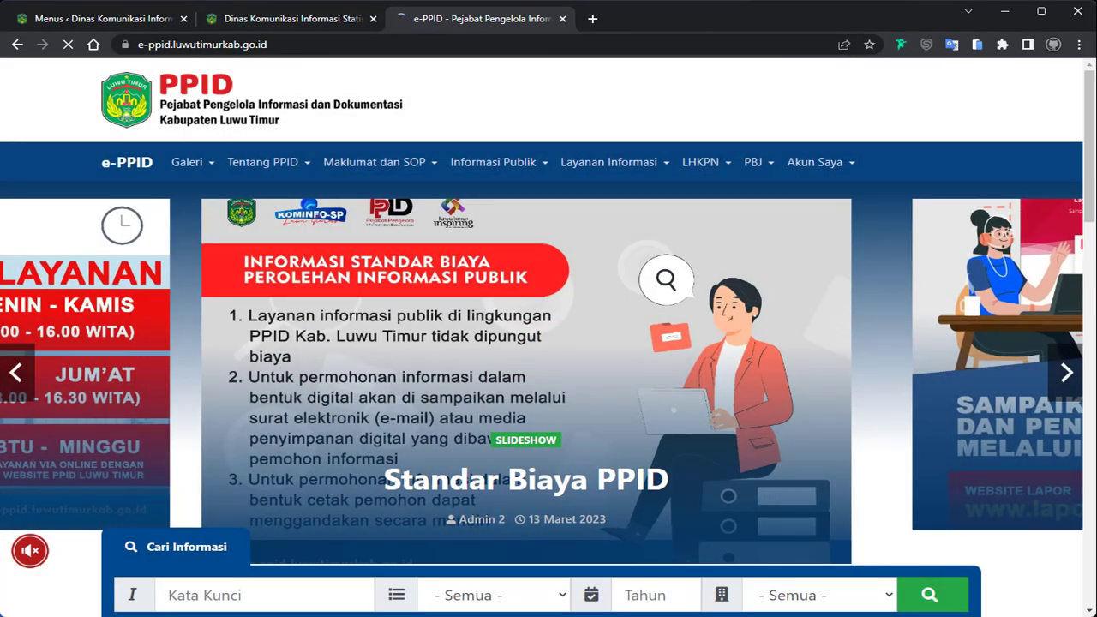
Step: Highlight Informasi Berkala in the Notepad outline as the entry to look up on the e-PPID site
key("alt+Tab")
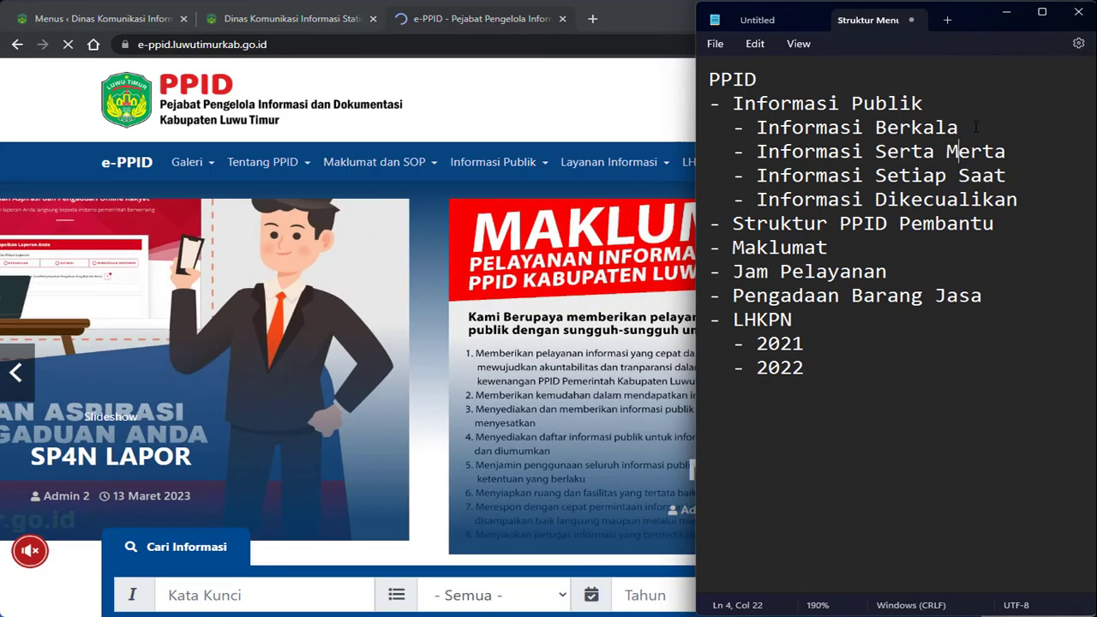
left_click_drag(976, 128, 761, 127)
left_click(761, 127)
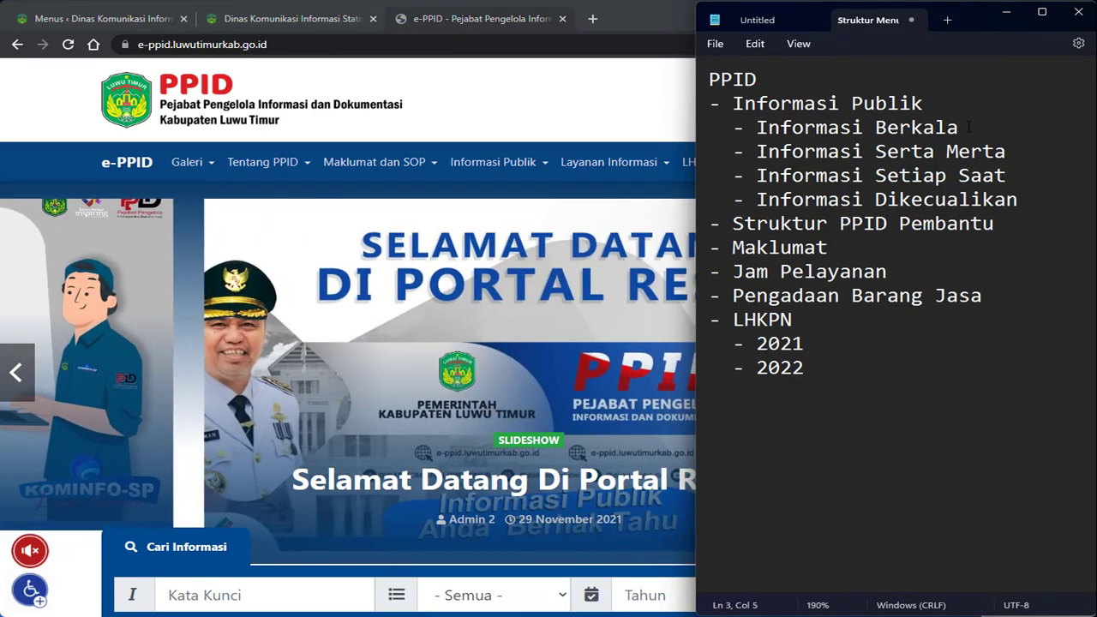
left_click_drag(963, 128, 758, 126)
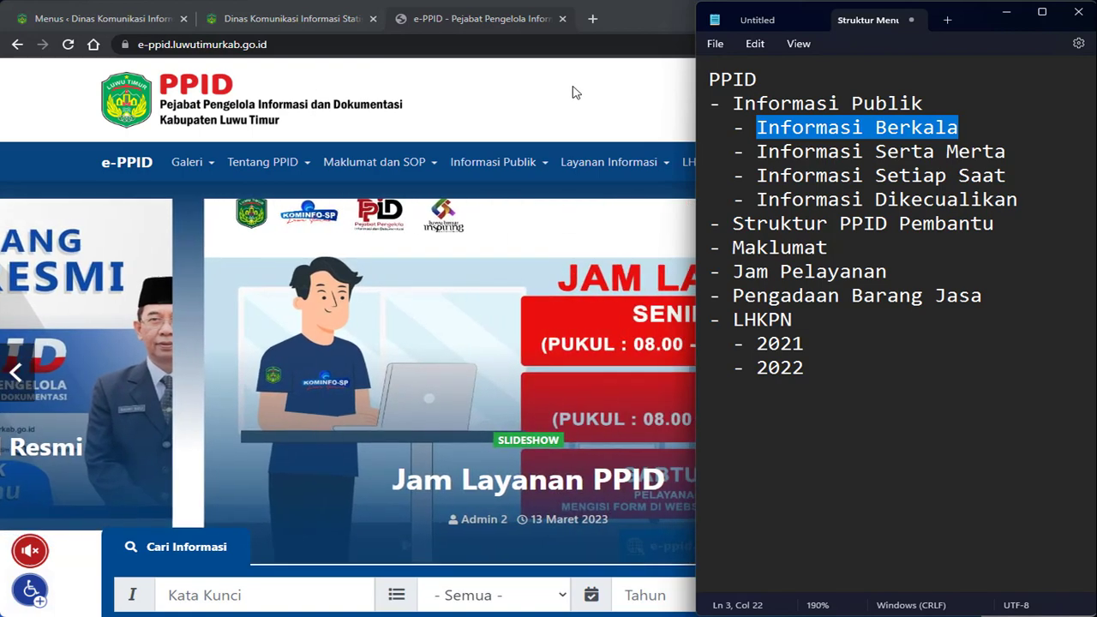
Step: Set the information type to INFORMASI BERKALA in the Cari Informasi search form of the e-PPID site
left_click(576, 92)
scroll(505, 113, "down", 4)
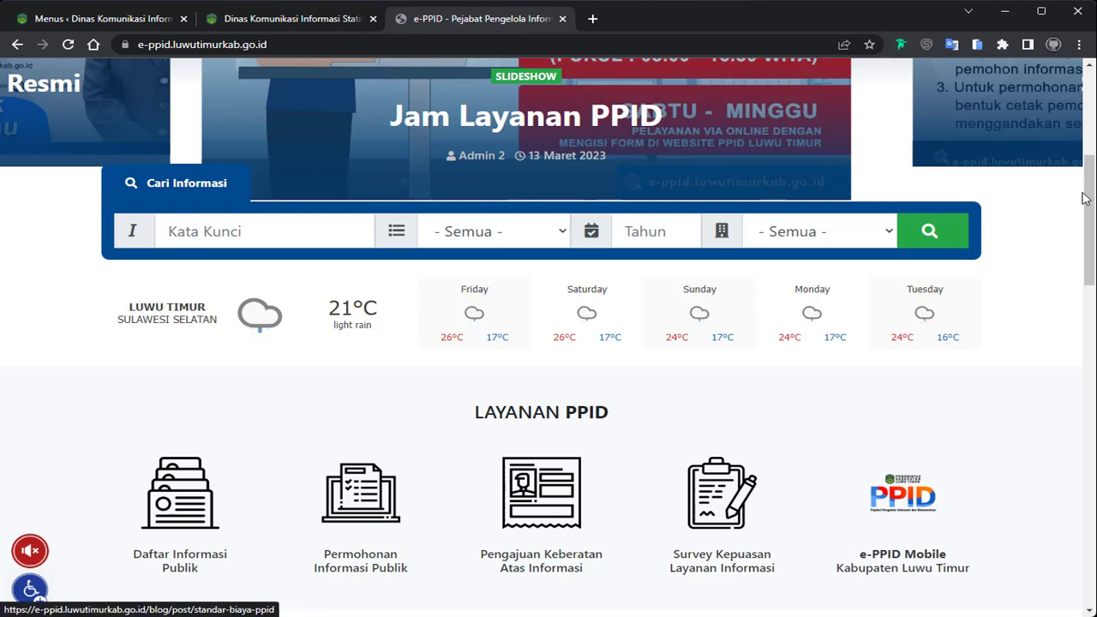
left_click(459, 239)
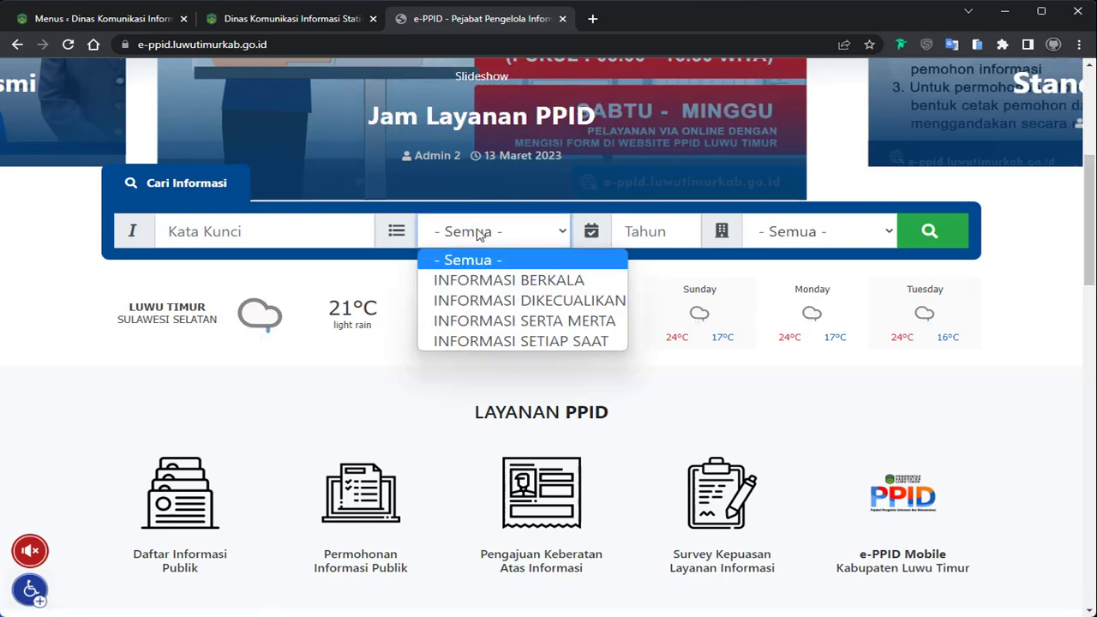
left_click(484, 283)
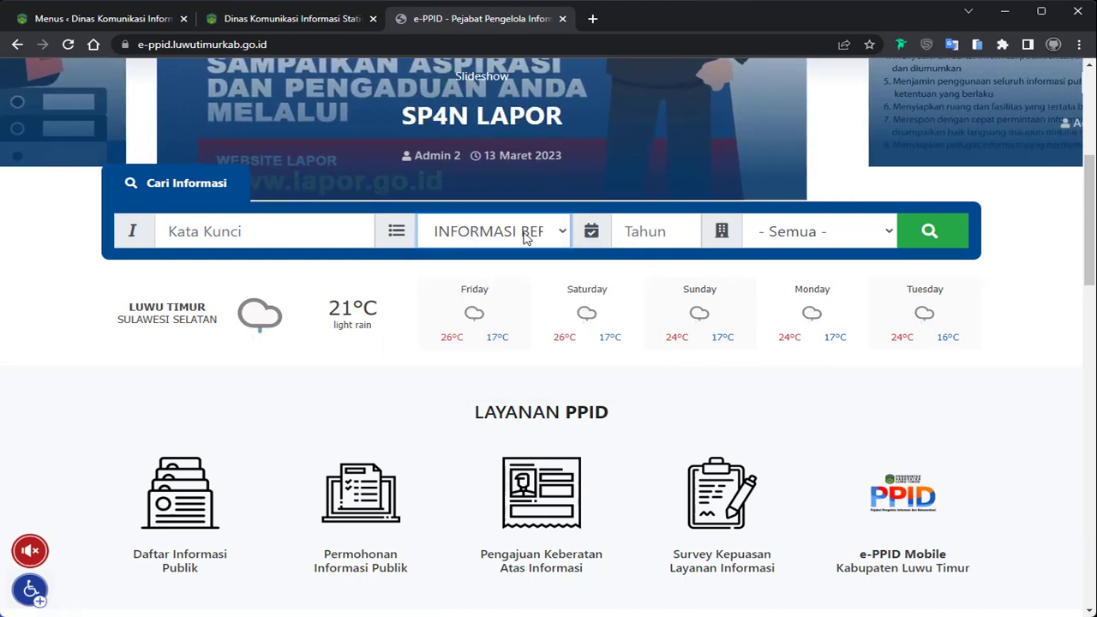
left_click(526, 239)
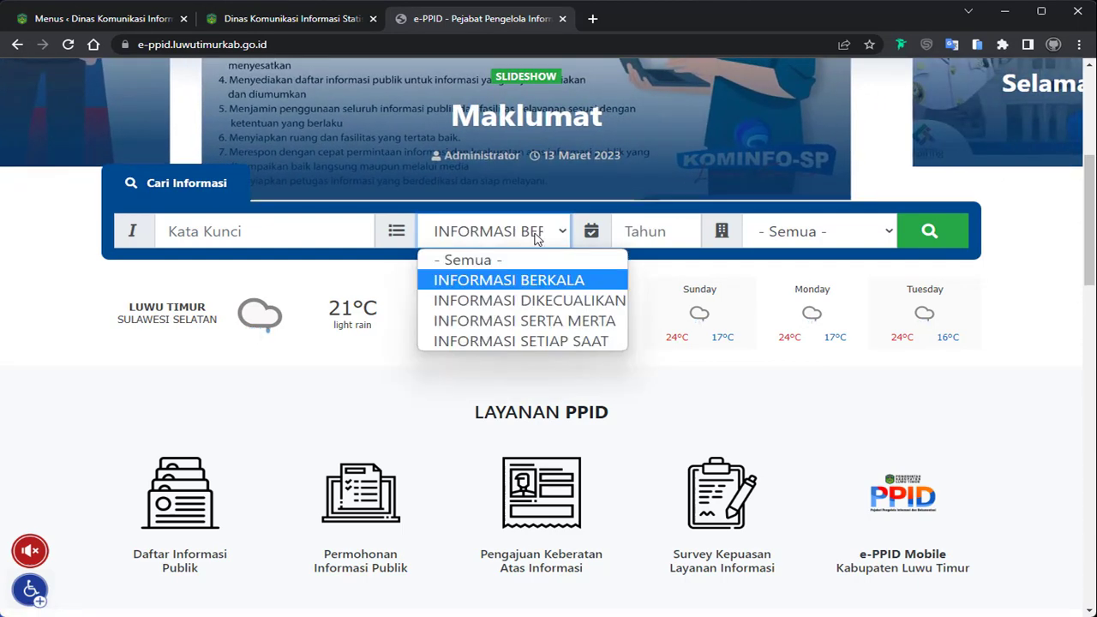
left_click(536, 238)
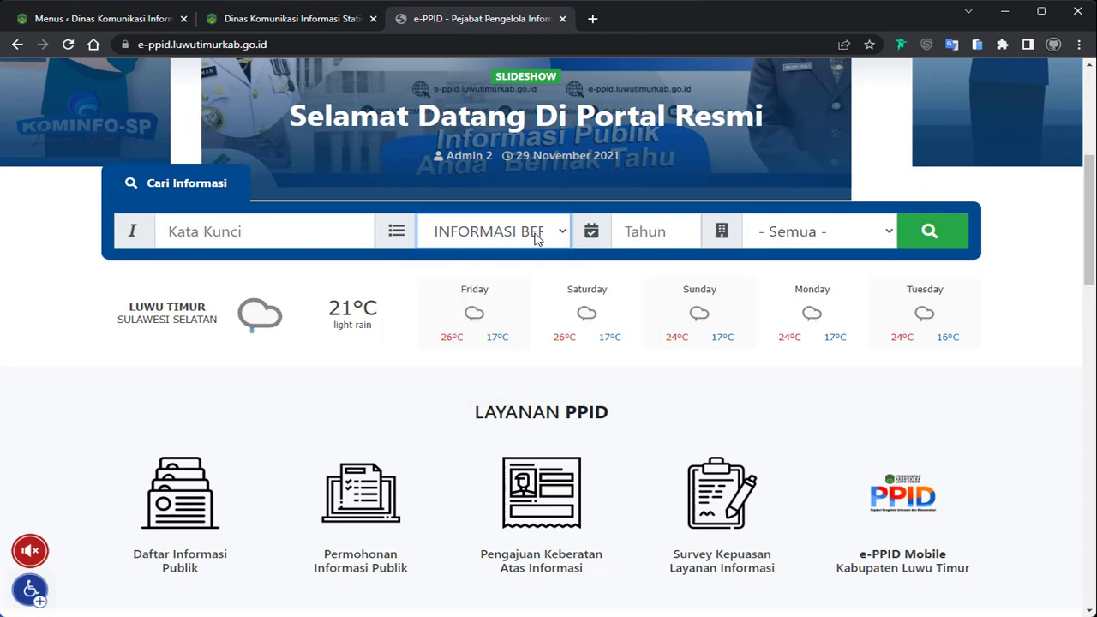
left_click(536, 238)
left_click(536, 238)
left_click(536, 239)
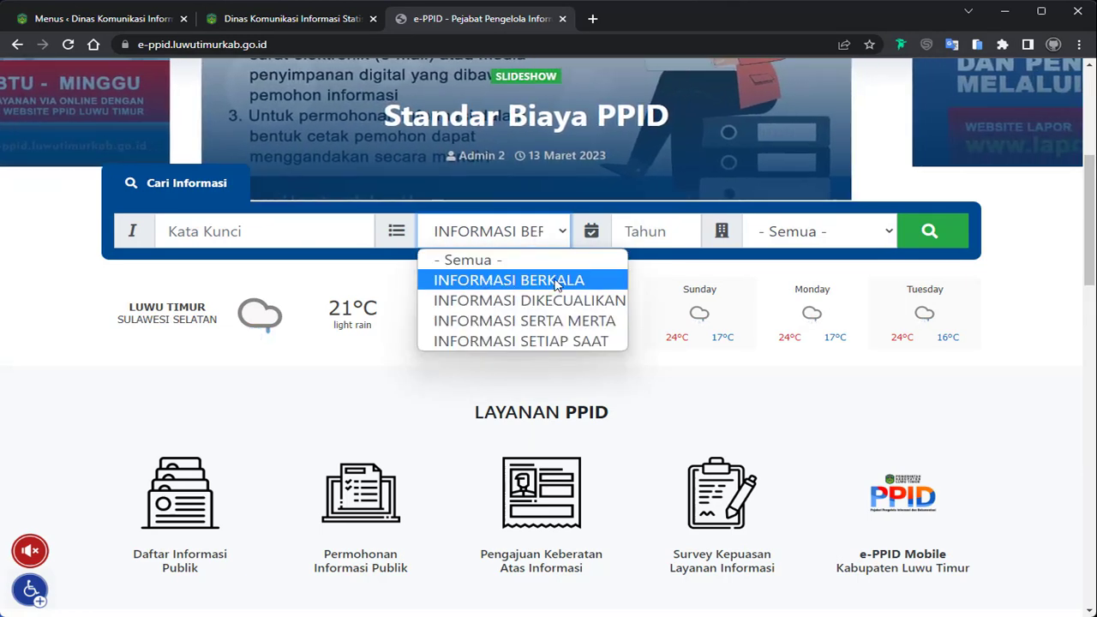
left_click(555, 280)
Step: Leave the year empty, choose Dinas Komunikasi, Informatika, Statistik dan Persandian as the work unit, and run the search
left_click(624, 231)
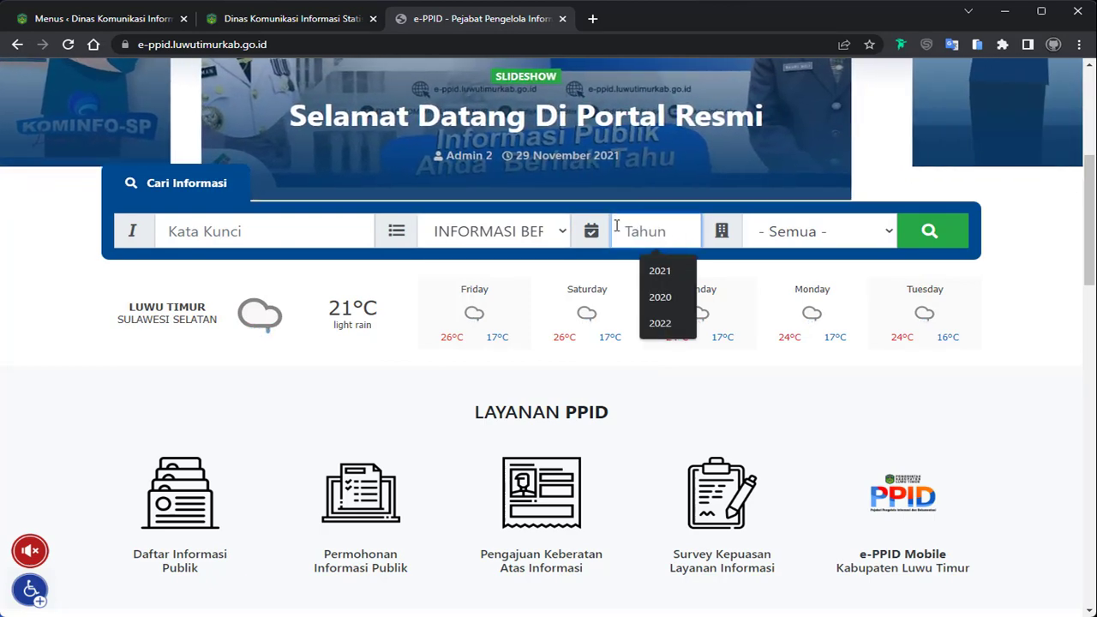
left_click(807, 238)
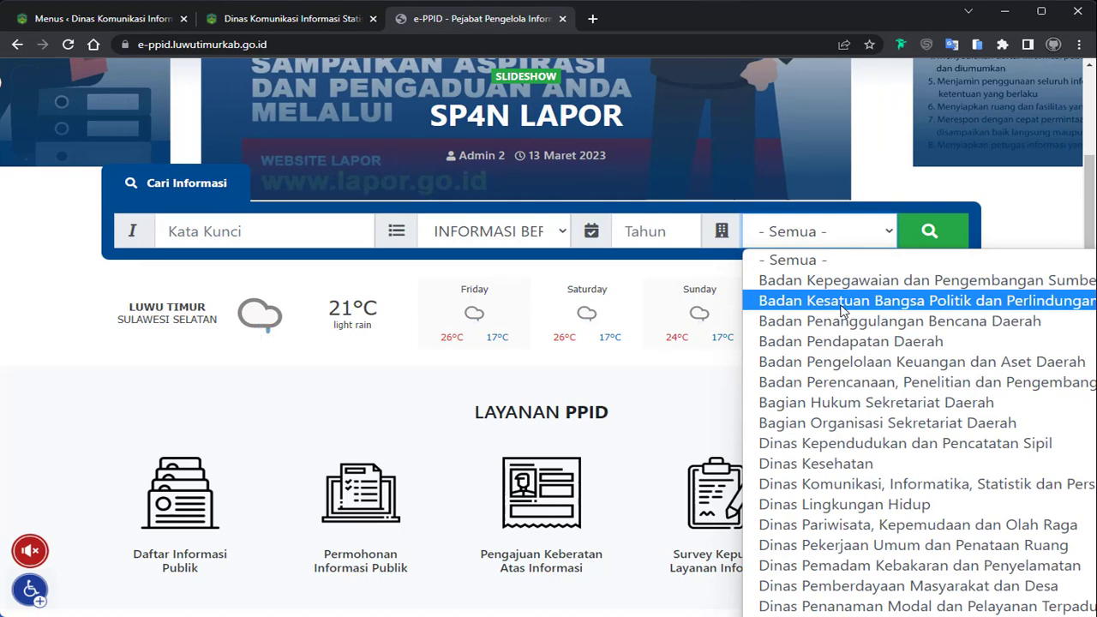
scroll(842, 309, "down", 4)
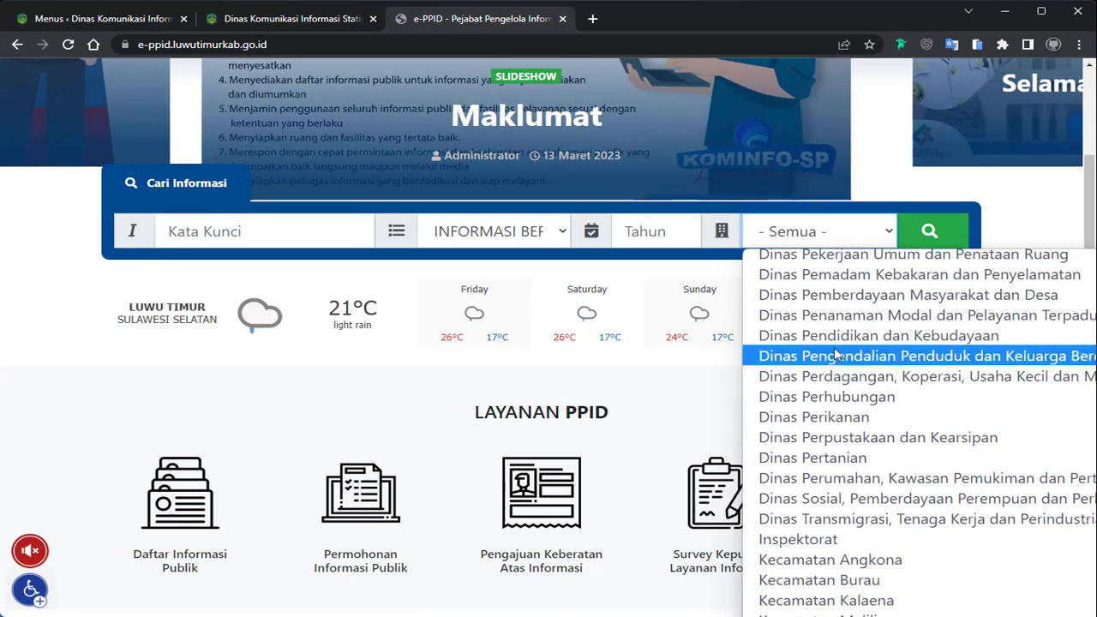
scroll(848, 357, "down", 2)
key("d")
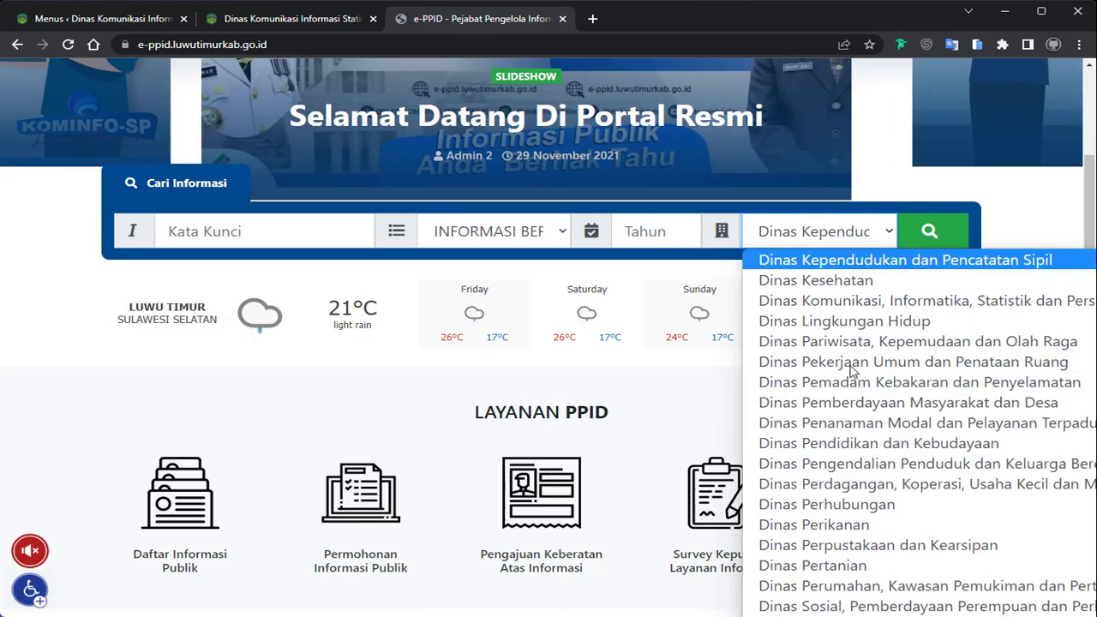
key("o")
key("Return")
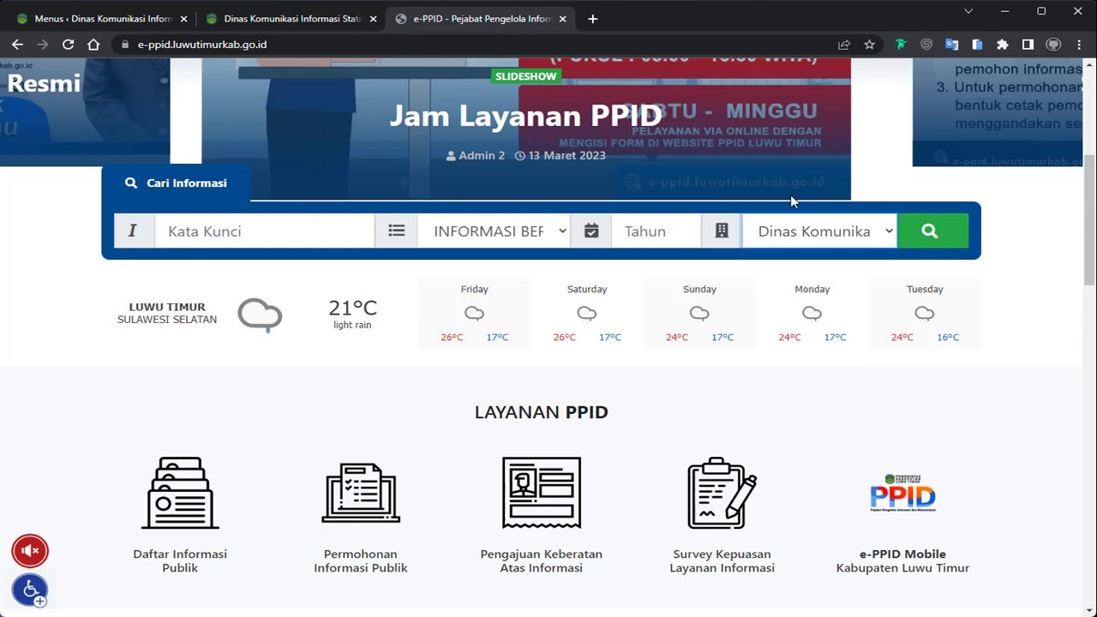
left_click(951, 228)
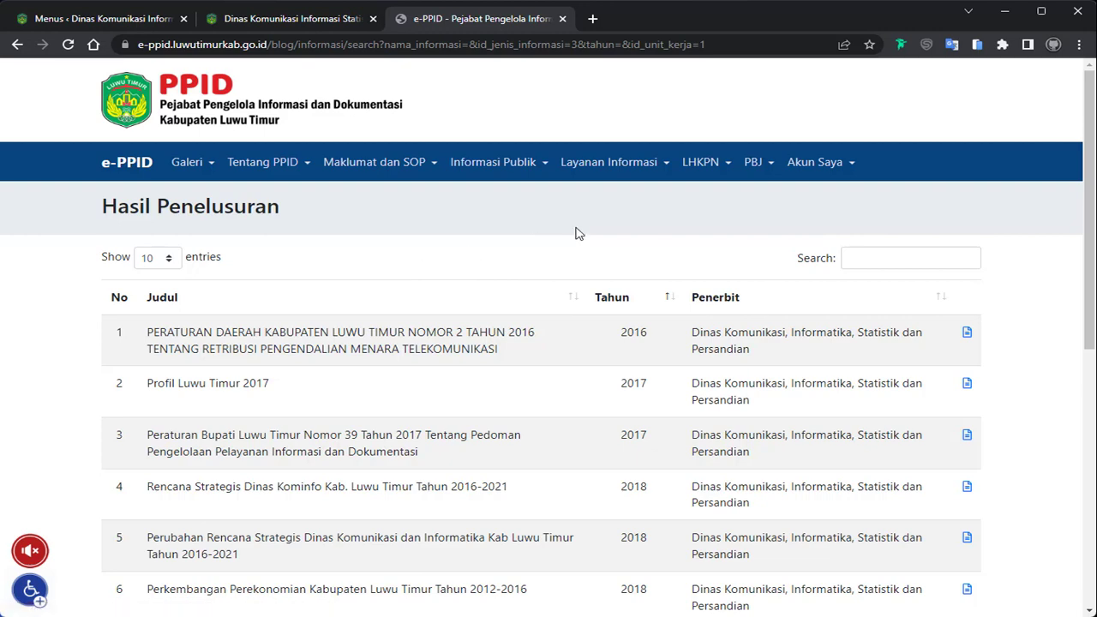
Step: Look through the Hasil Penelusuran list and copy the web address of this search results page
scroll(429, 230, "down", 2)
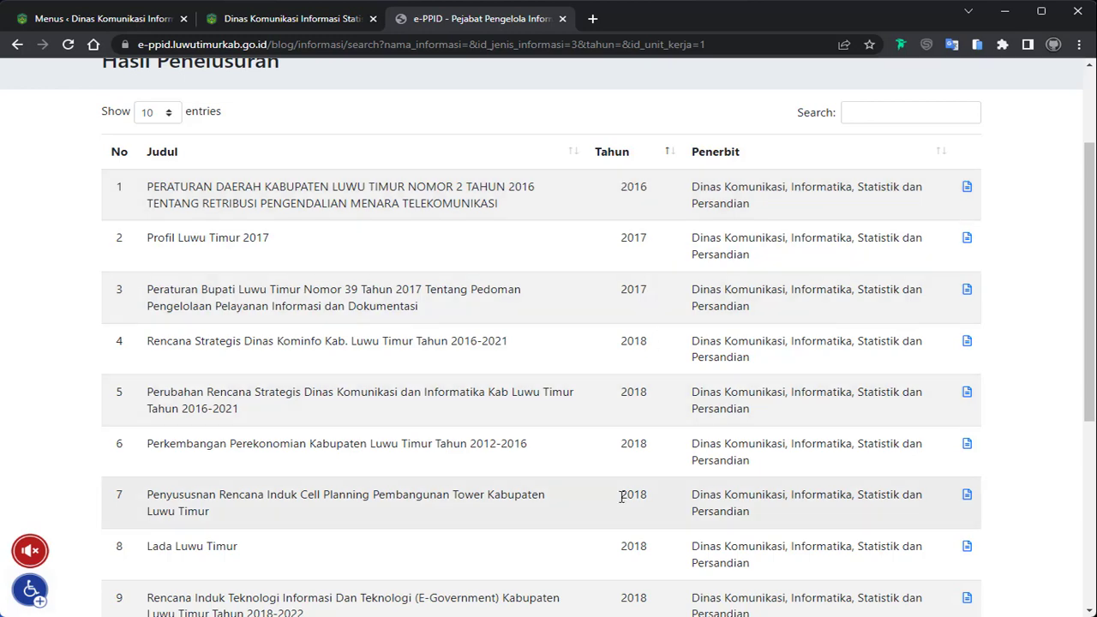
scroll(611, 335, "down", 5)
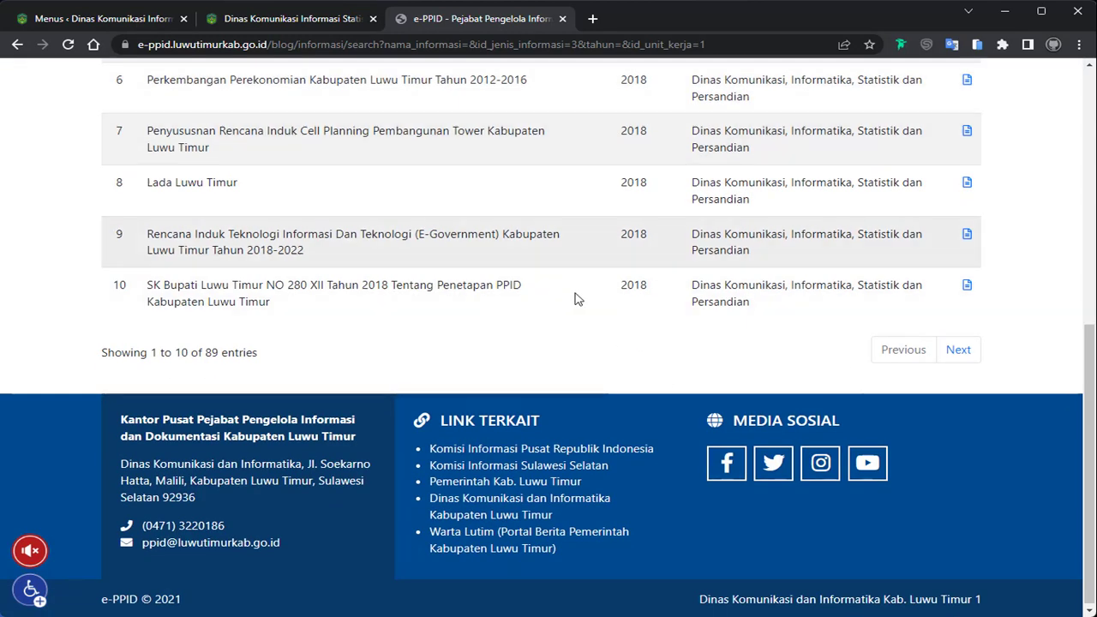
scroll(592, 294, "up", 5)
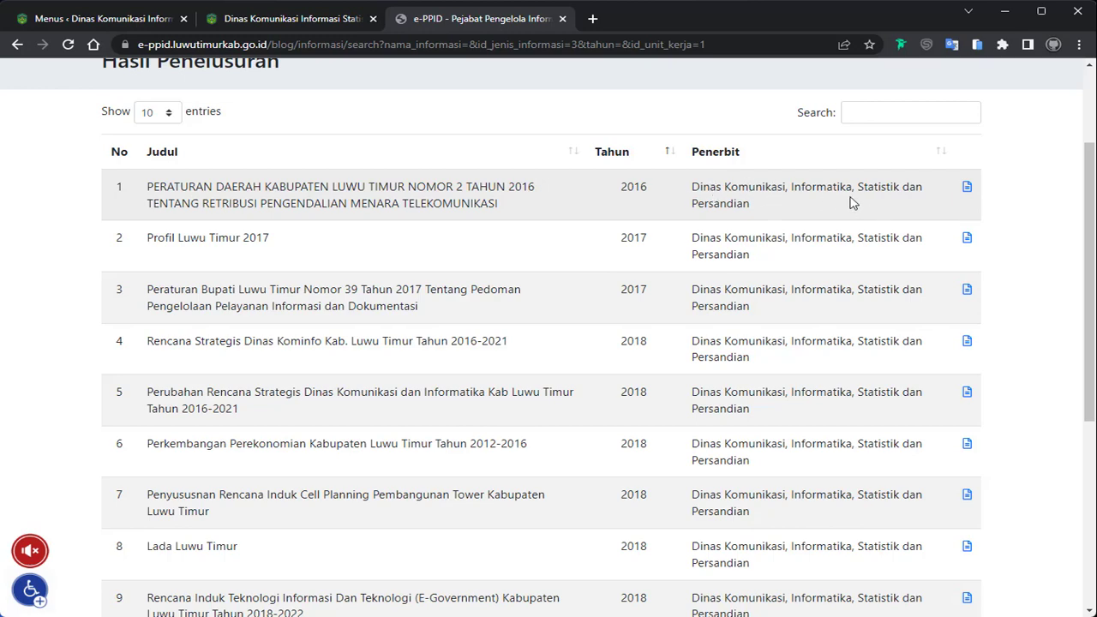
scroll(710, 288, "up", 2)
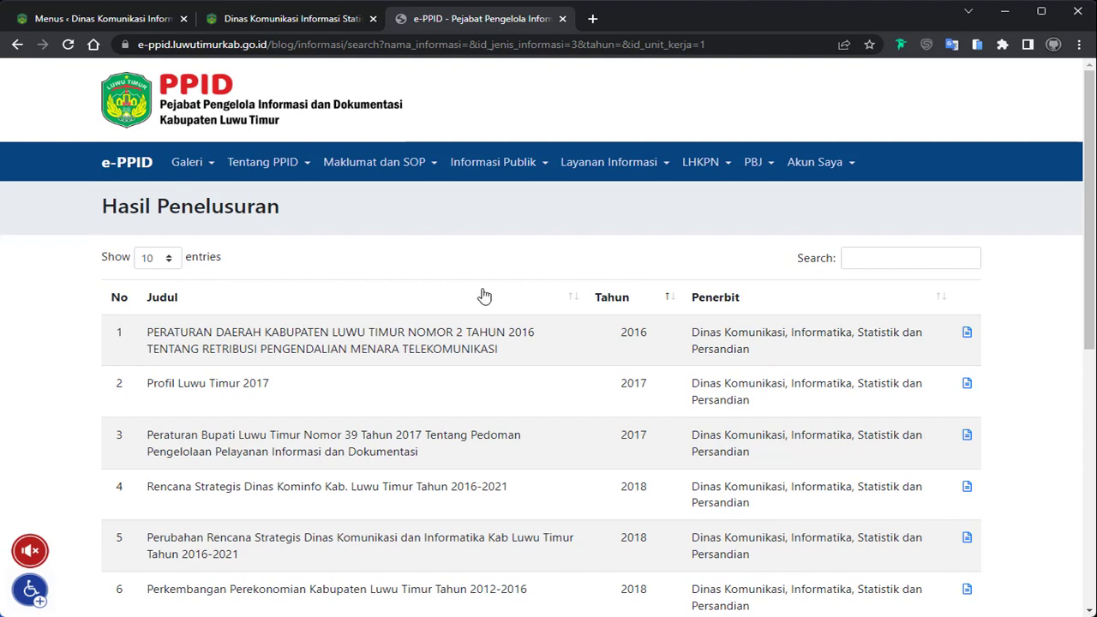
left_click(581, 47)
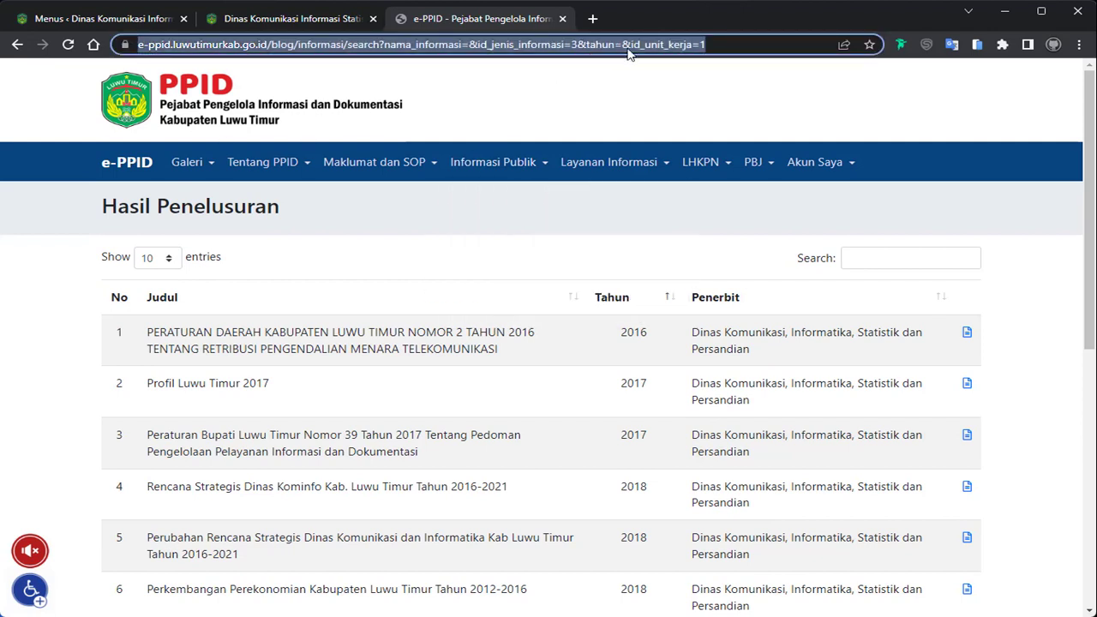
right_click(563, 46)
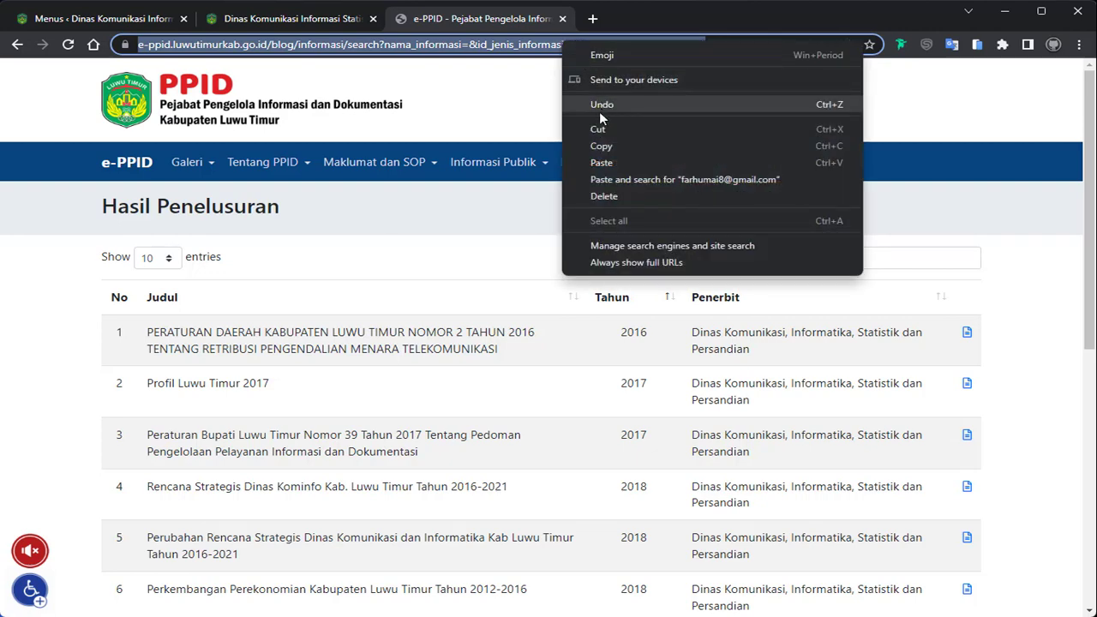
left_click(601, 143)
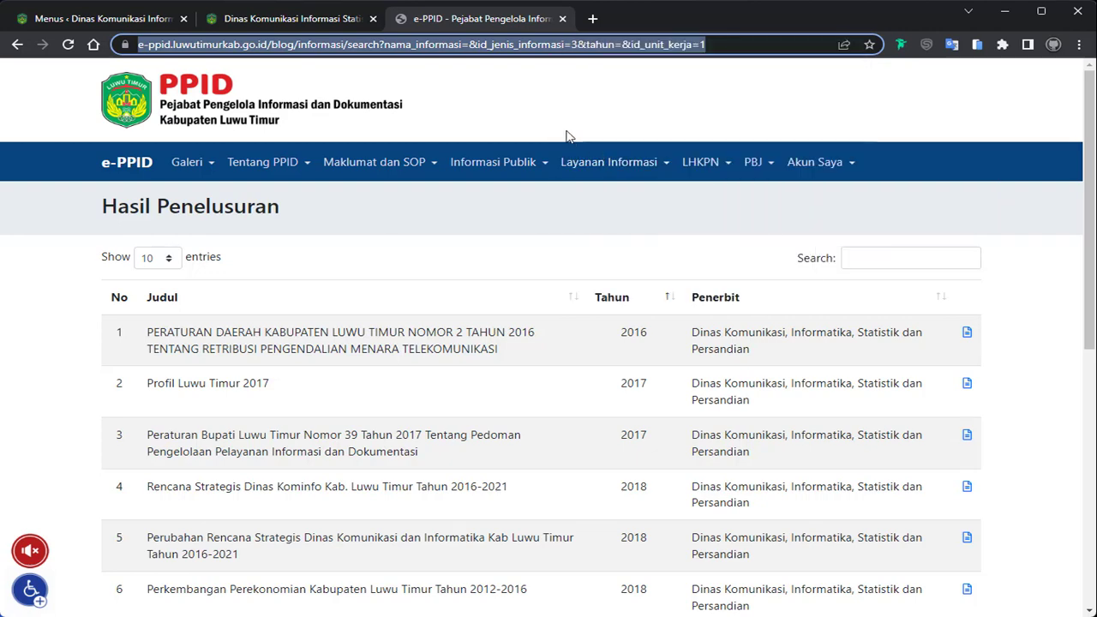
Step: Paste the copied e-PPID search address into the custom link's URL in the menu editor and check it from end to end
left_click(122, 24)
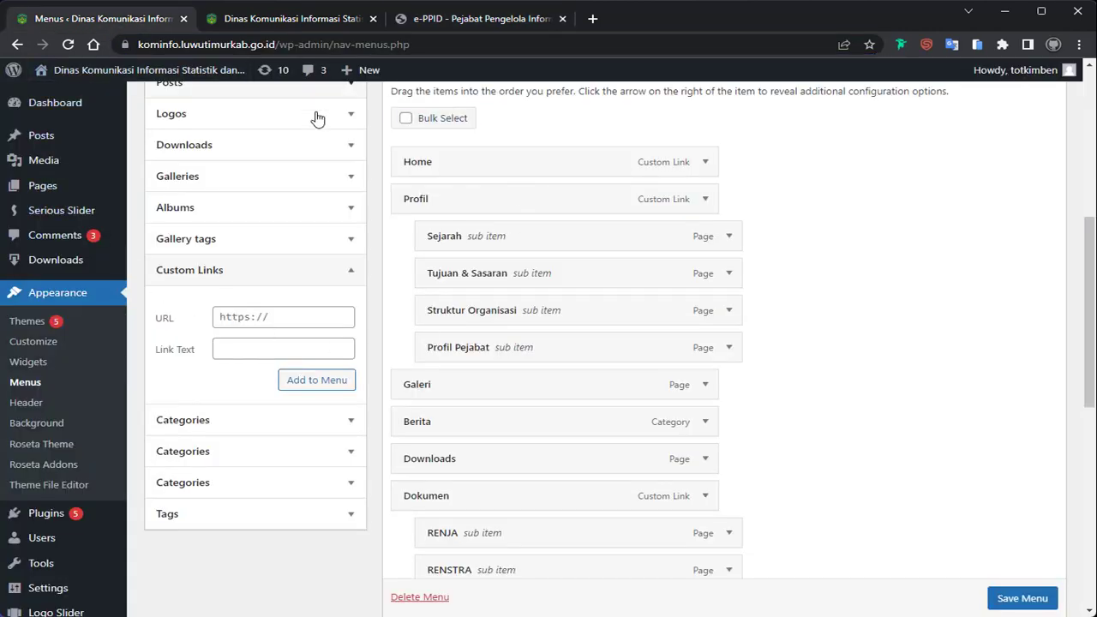
left_click(248, 317)
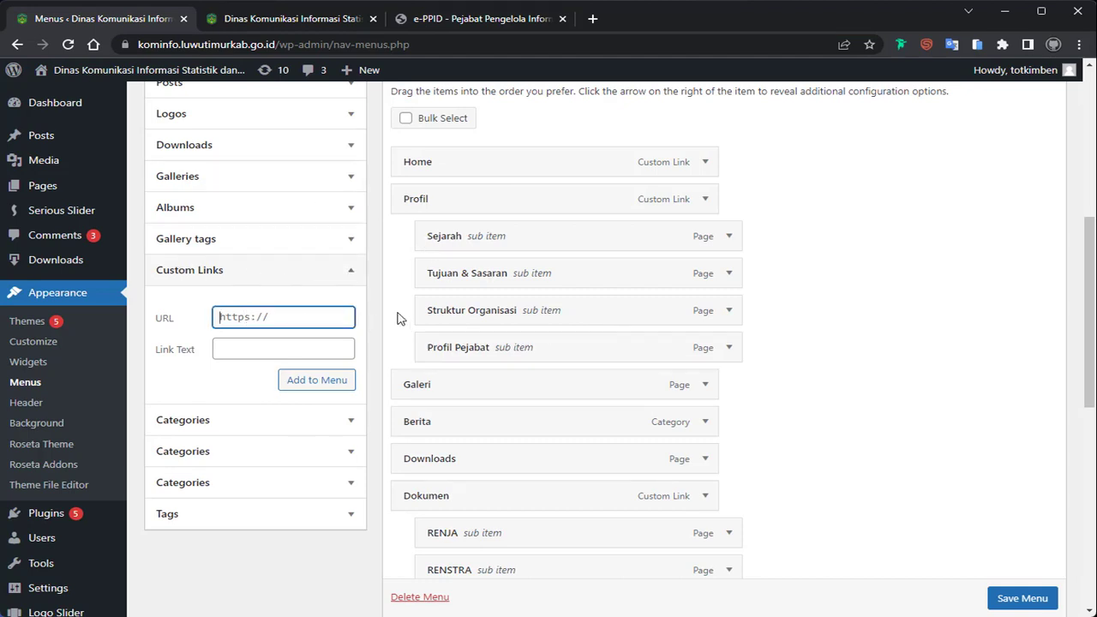
key("ctrl+v")
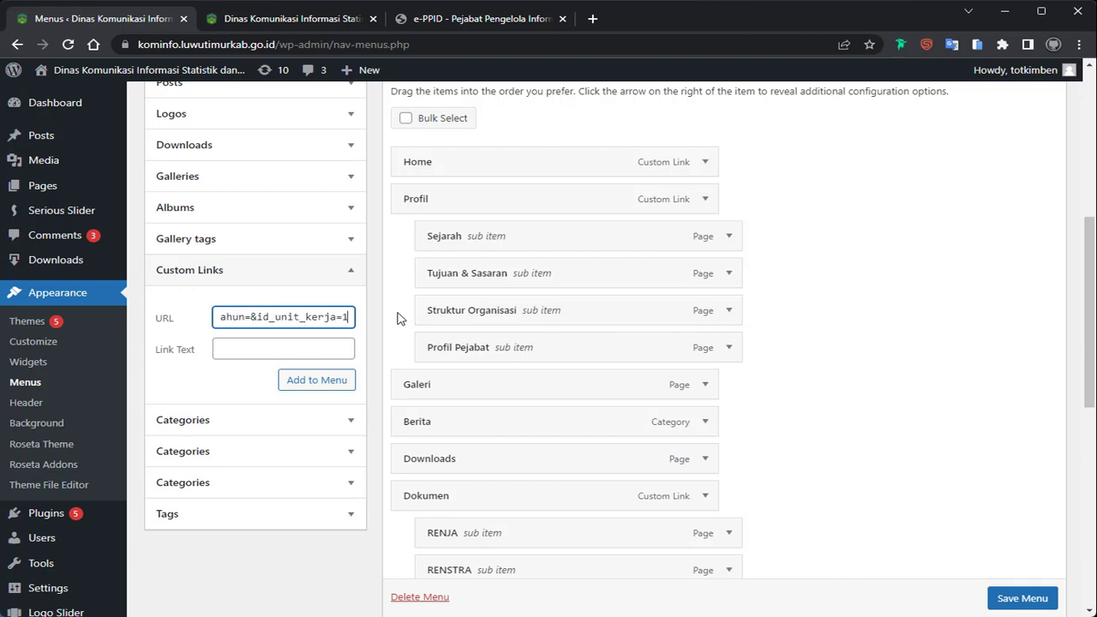
left_click_drag(240, 319, 142, 320)
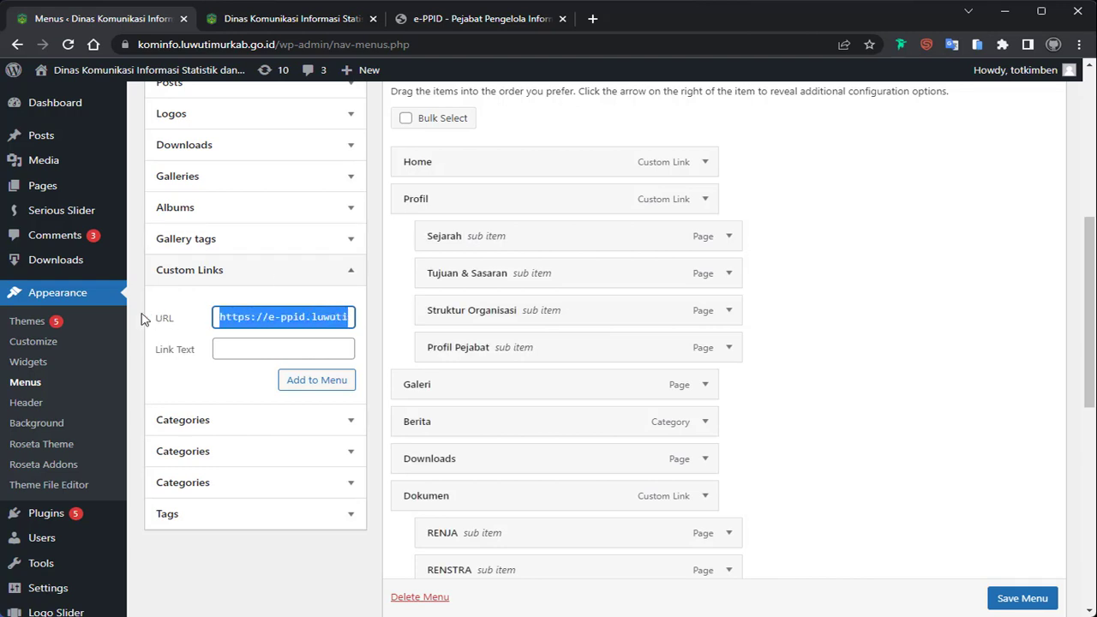
left_click(284, 317)
left_click_drag(252, 319, 354, 317)
left_click(307, 317)
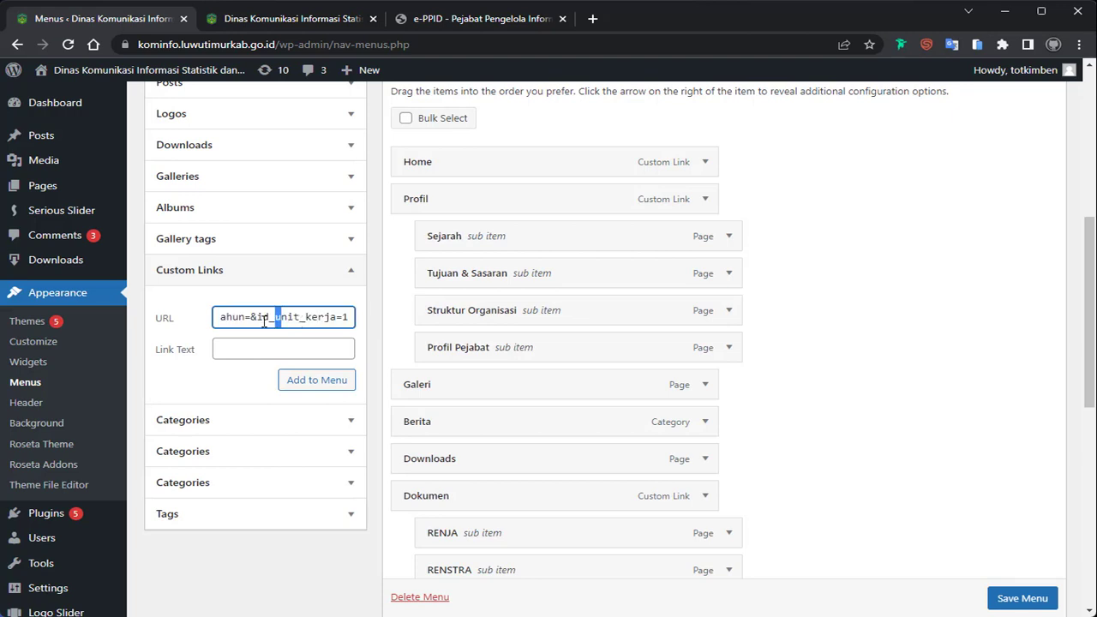
left_click_drag(264, 320, 204, 321)
left_click(262, 317)
Step: Give the custom link the text Informasi Berkala from the structure notes and add it to the Main Menu
key("alt+Tab")
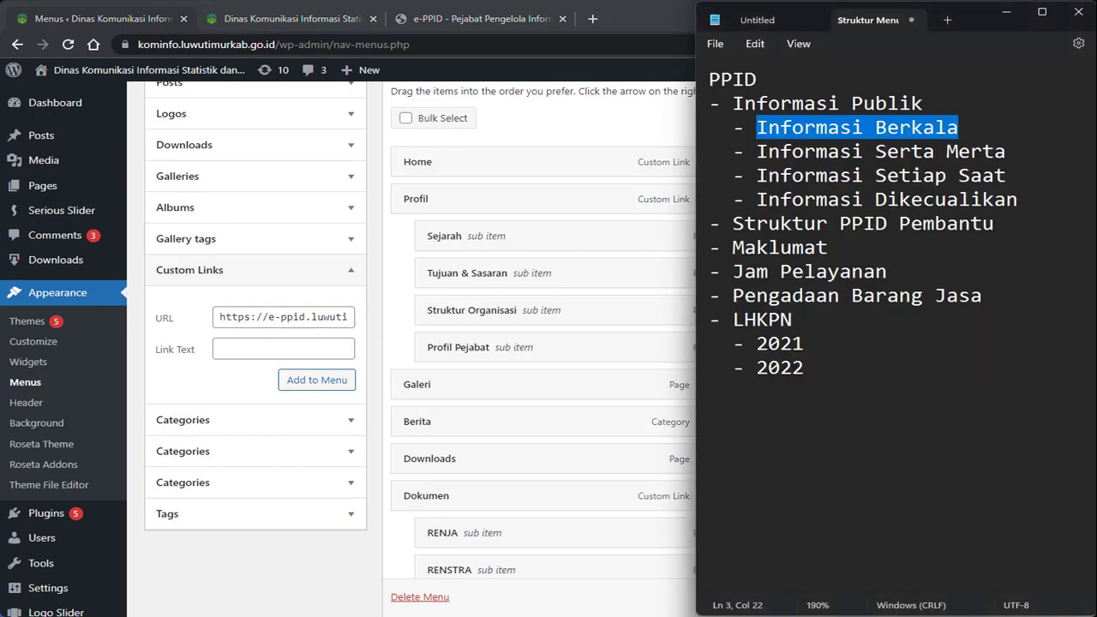
left_click(932, 151)
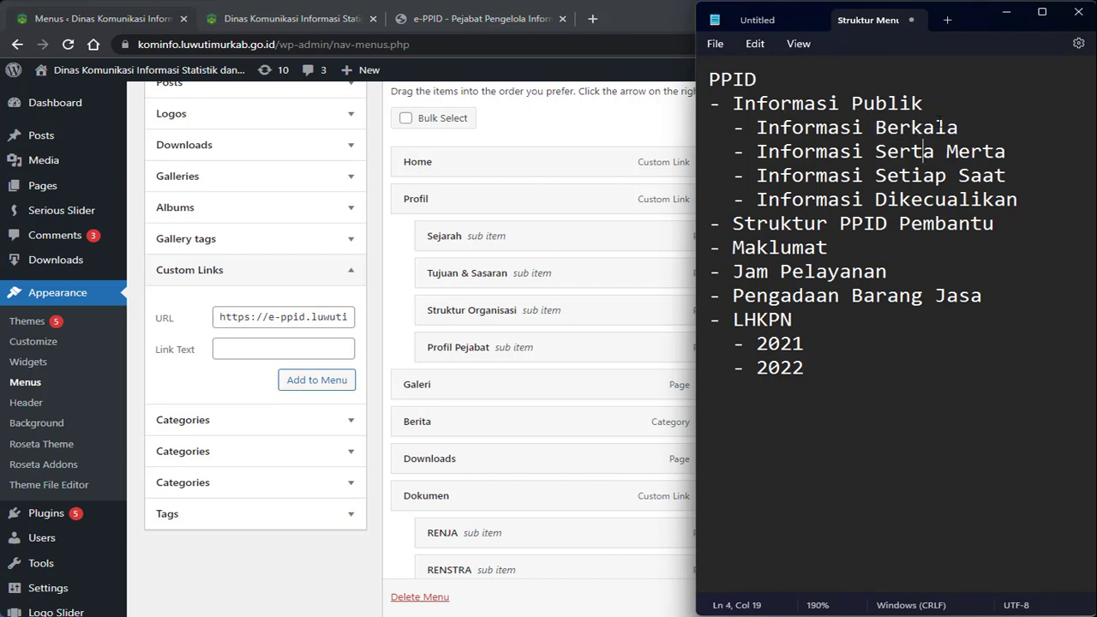
left_click(305, 350)
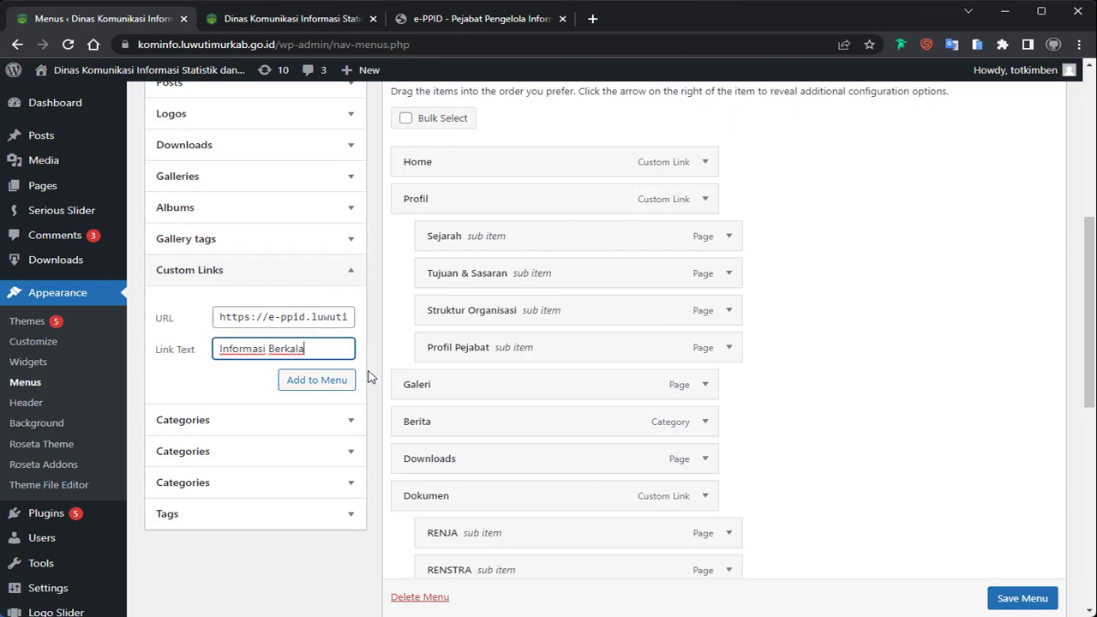
left_click(323, 386)
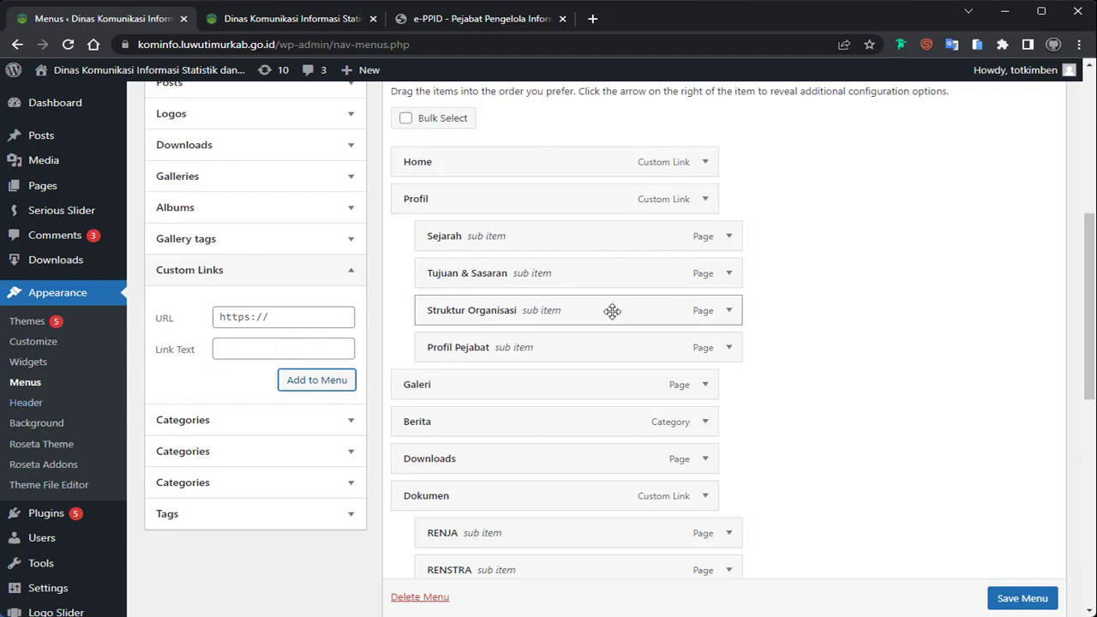
Step: Nest the new Informasi Berkala item under Informasi Publik in the menu structure and save the menu
scroll(763, 278, "down", 6)
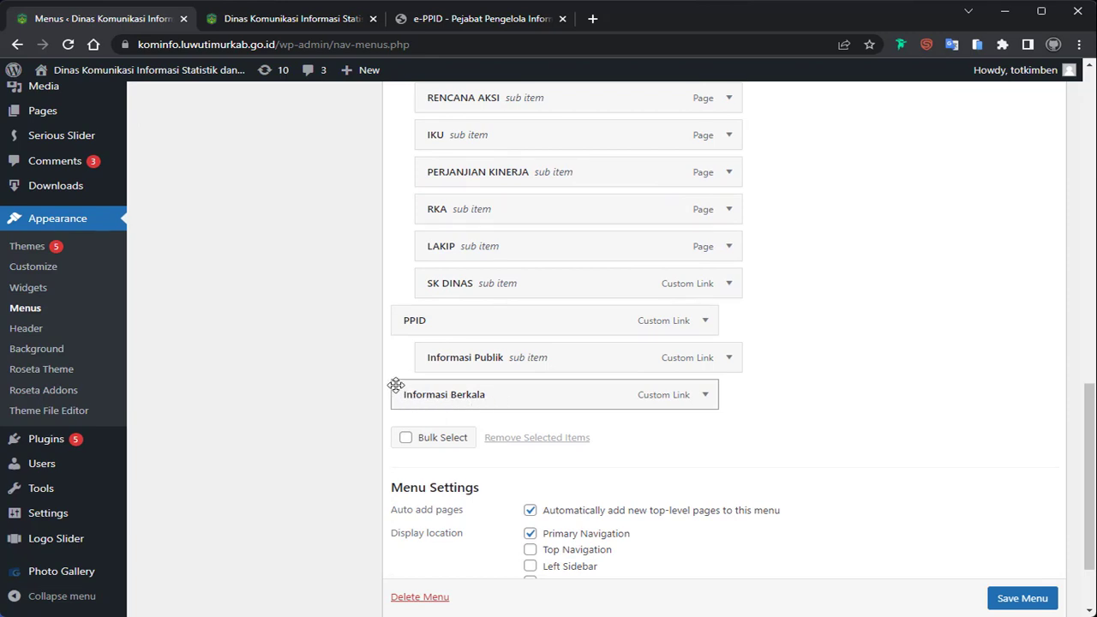
left_click_drag(396, 383, 455, 386)
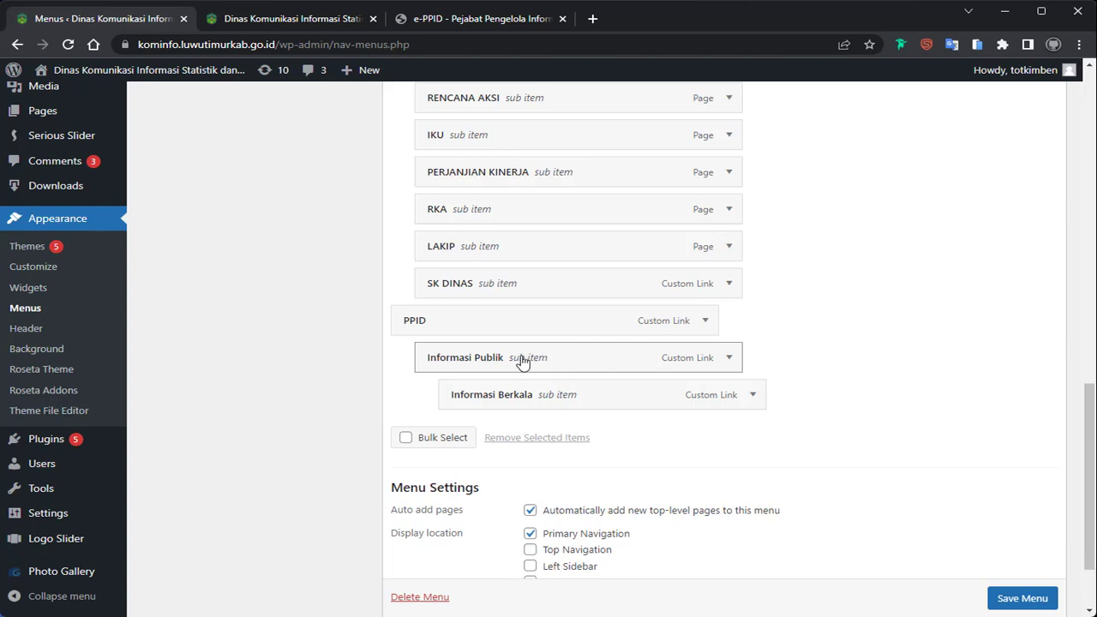
left_click(1024, 599)
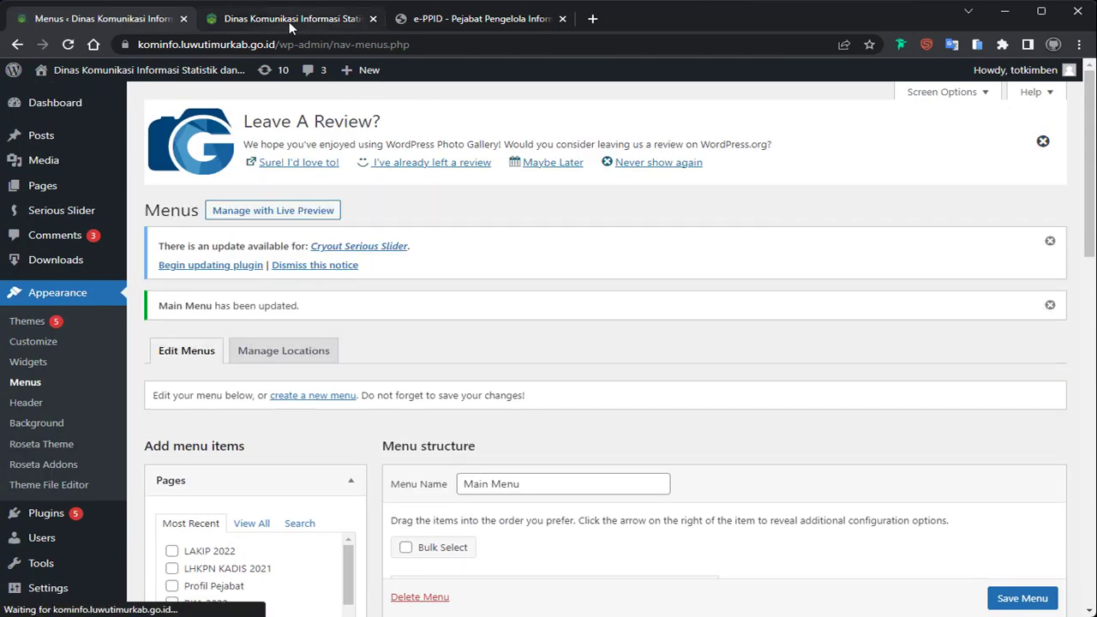
Step: Reload the public Kominfo site and follow its Informasi Berkala link under PPID, Informasi Publik
left_click(289, 21)
right_click(137, 108)
left_click(156, 150)
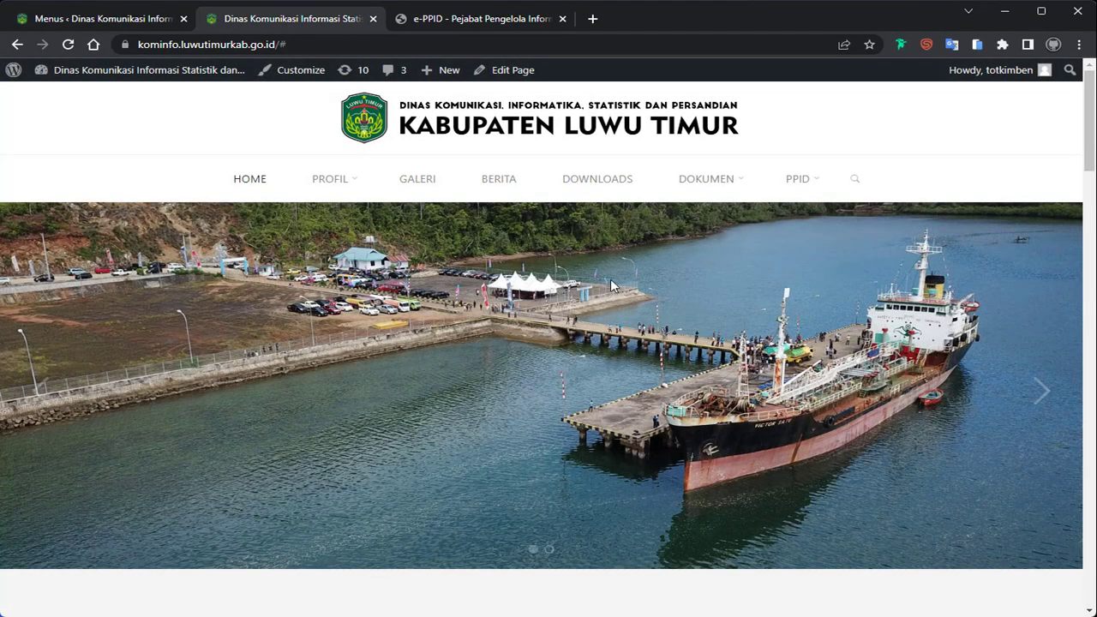
mouse_move(802, 180)
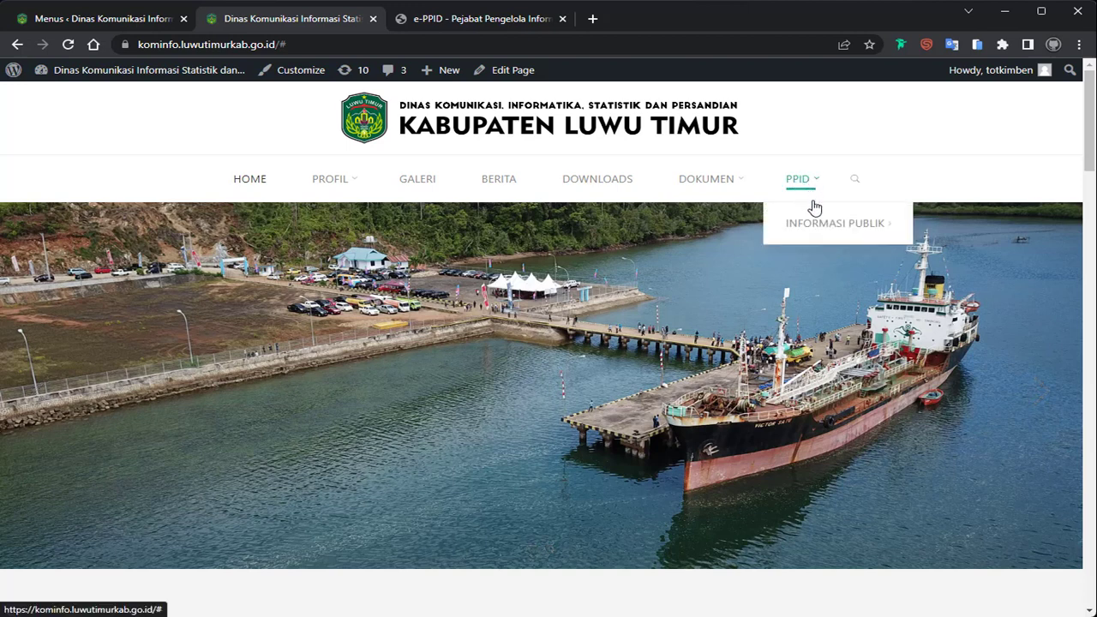
mouse_move(818, 224)
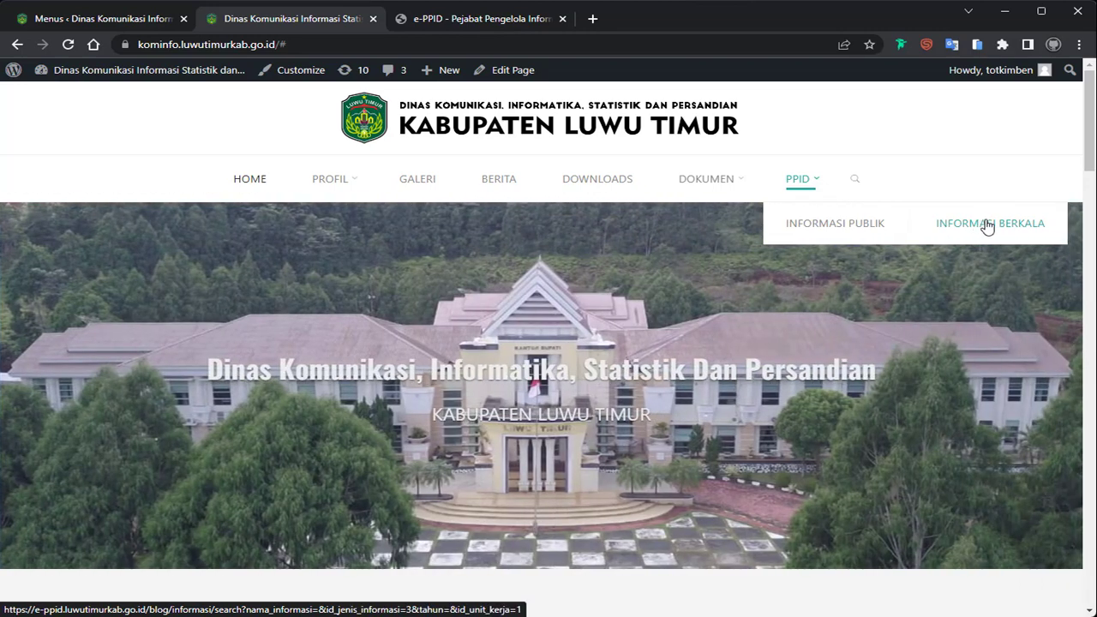
left_click(992, 224)
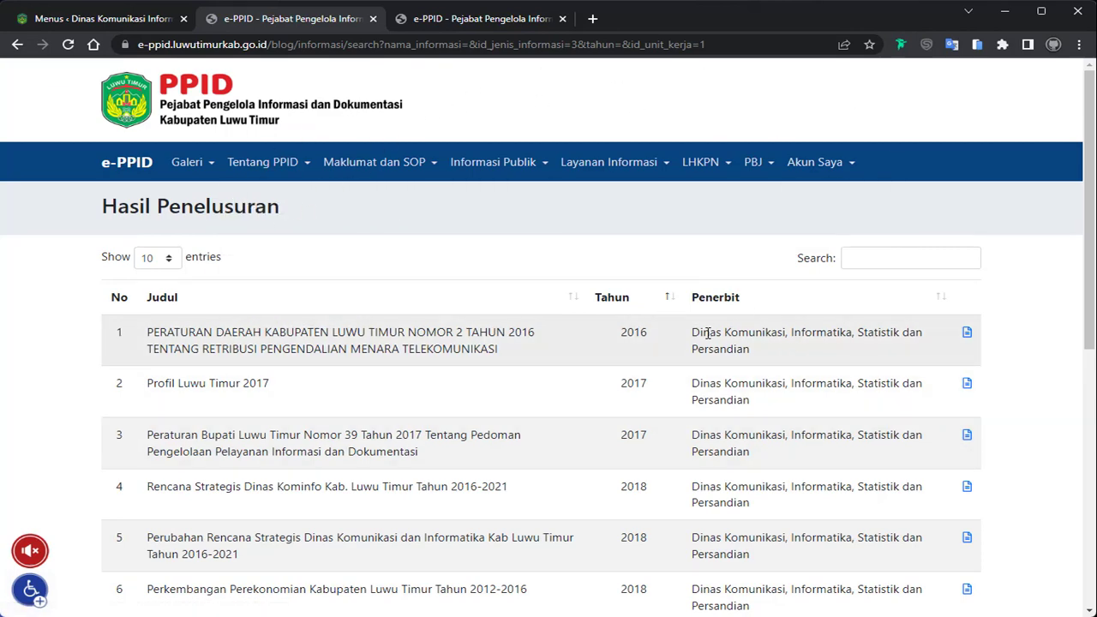
Step: Check the publishers and entries in the linked Hasil Penelusuran list, and return to the menu editor
left_click_drag(703, 333, 806, 460)
left_click(606, 129)
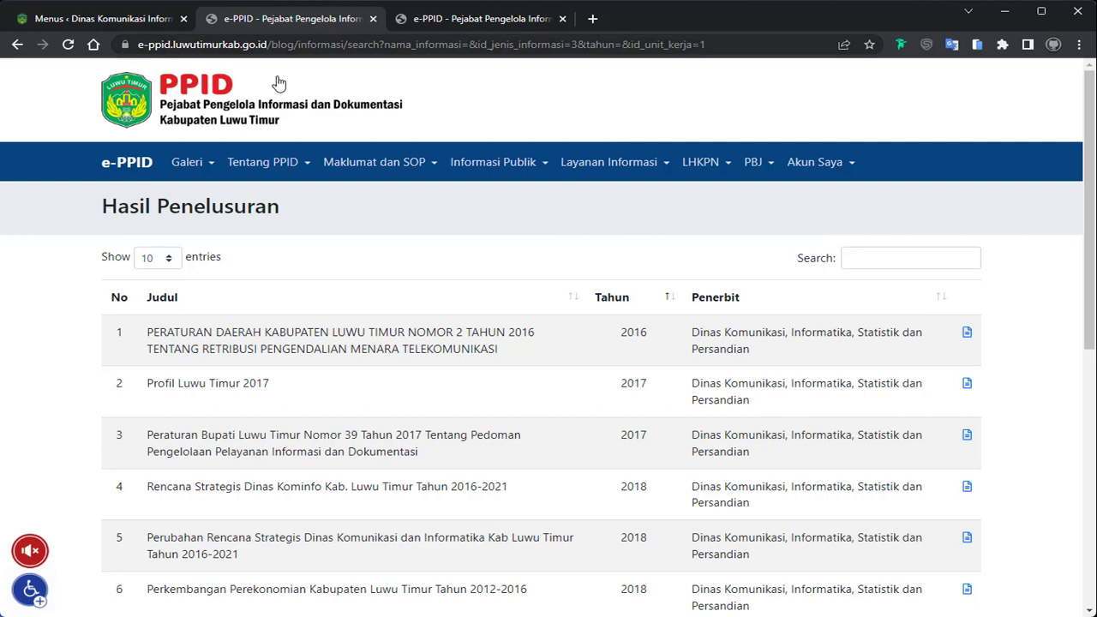
scroll(495, 263, "down", 5)
scroll(583, 245, "up", 4)
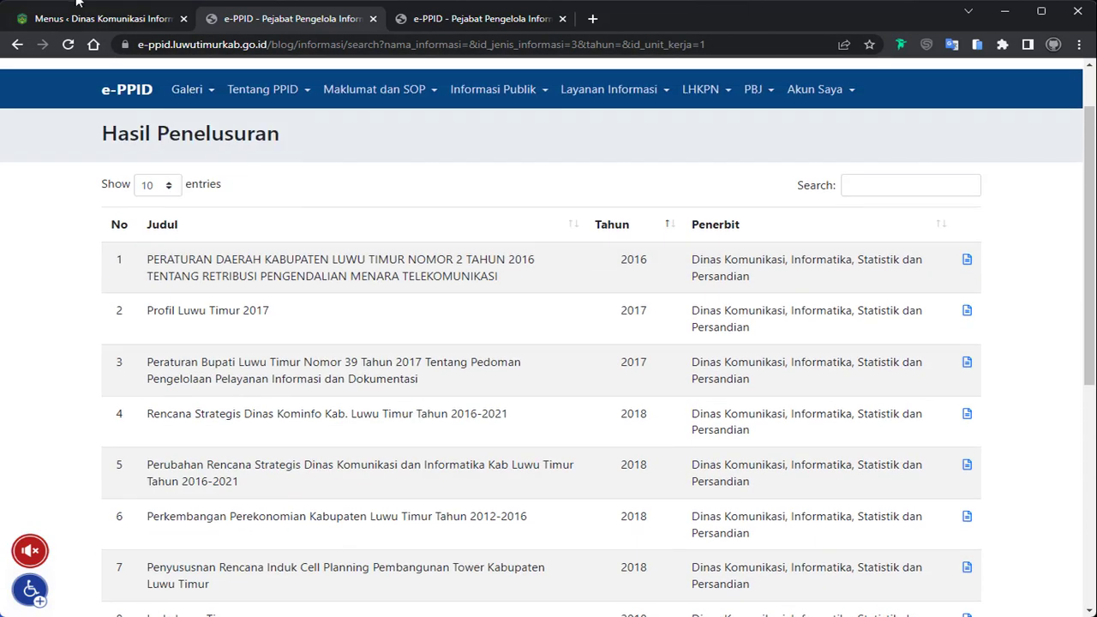
left_click(94, 24)
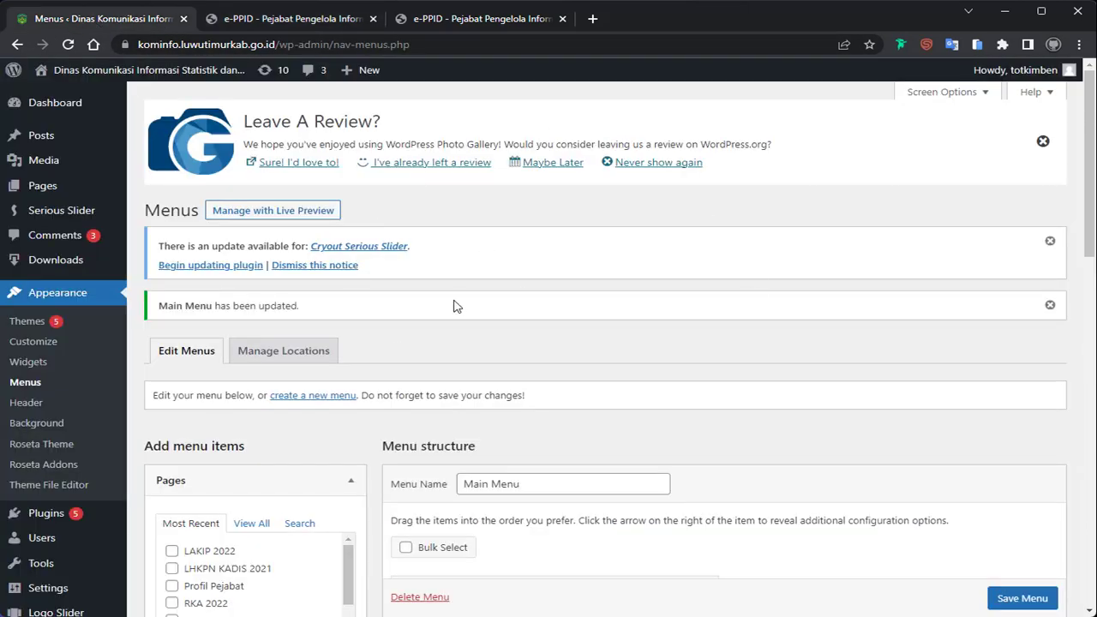
left_click(275, 23)
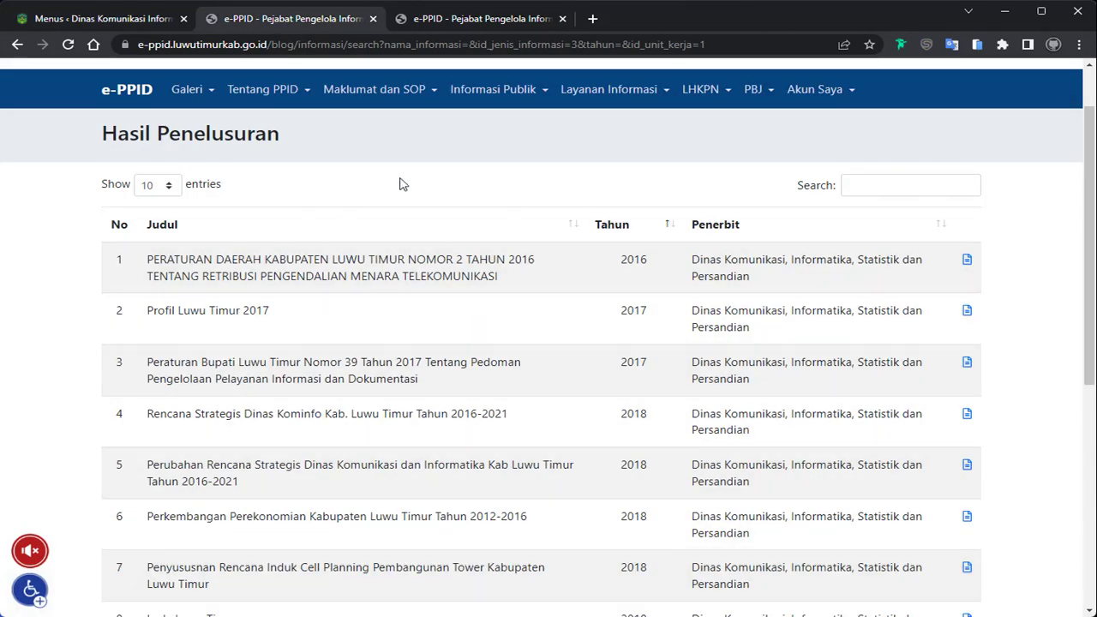
left_click(107, 18)
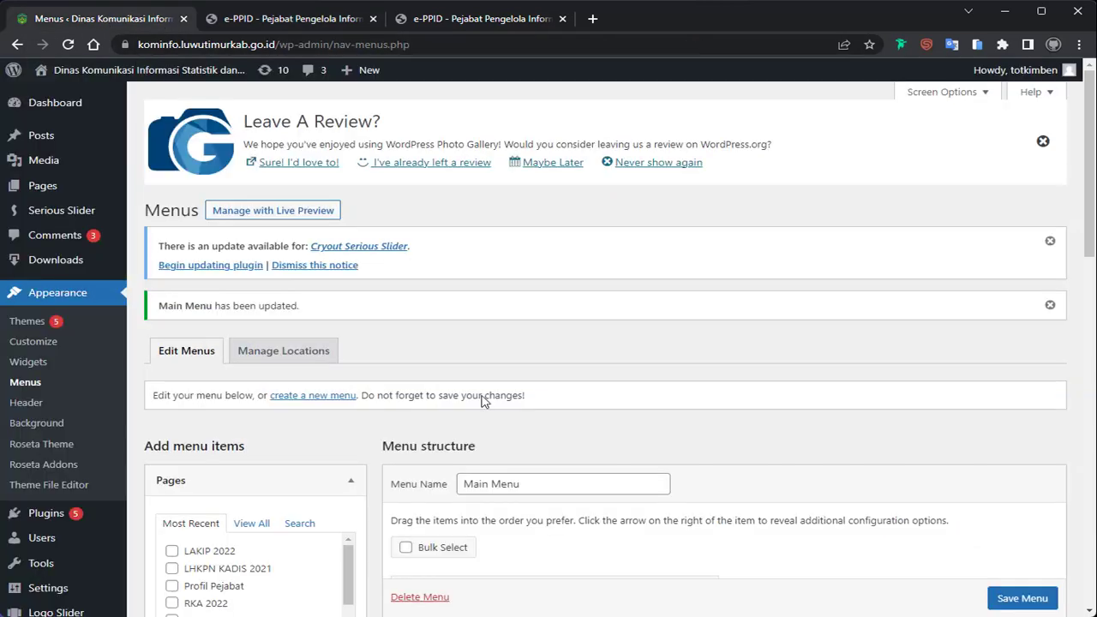
Step: Review the end of the menu structure and highlight the next entry, Informasi Serta Merta, in the structure notes
scroll(677, 420, "down", 15)
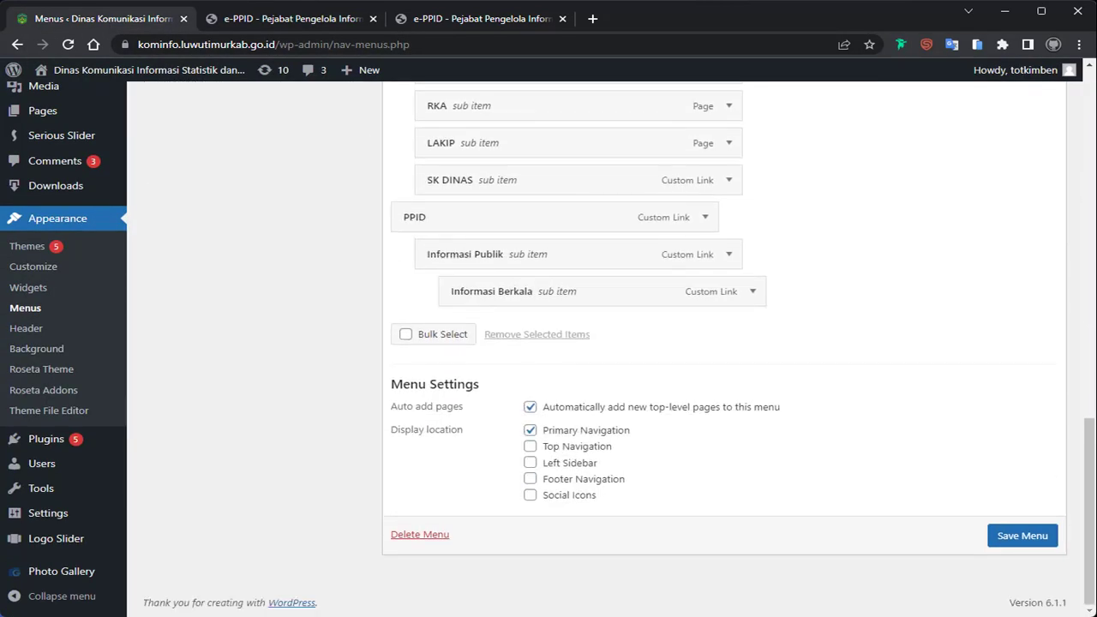
key("alt+Tab")
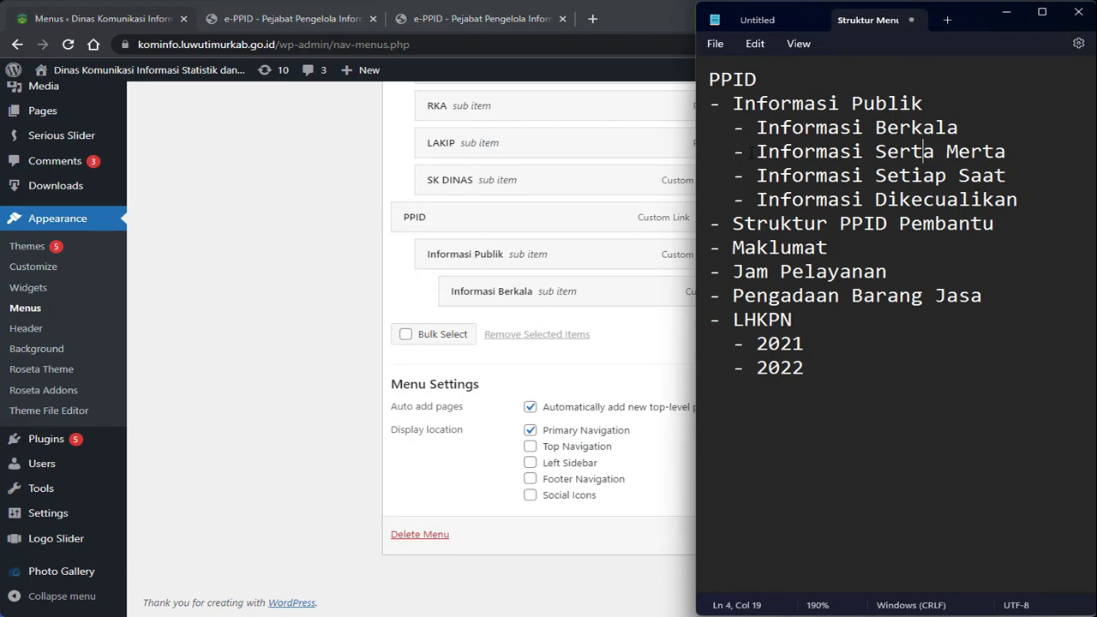
left_click_drag(753, 152, 1005, 152)
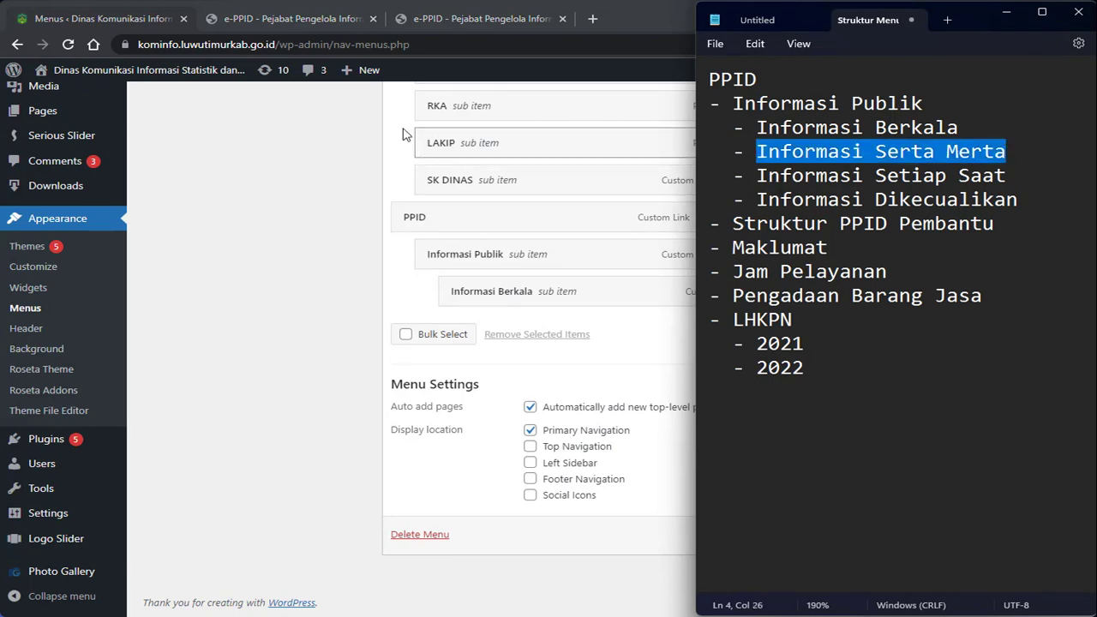
Step: Go to the e-PPID home page, dismiss the video popup, and set the Cari Informasi information type to INFORMASI SERTA MERTA
left_click(453, 22)
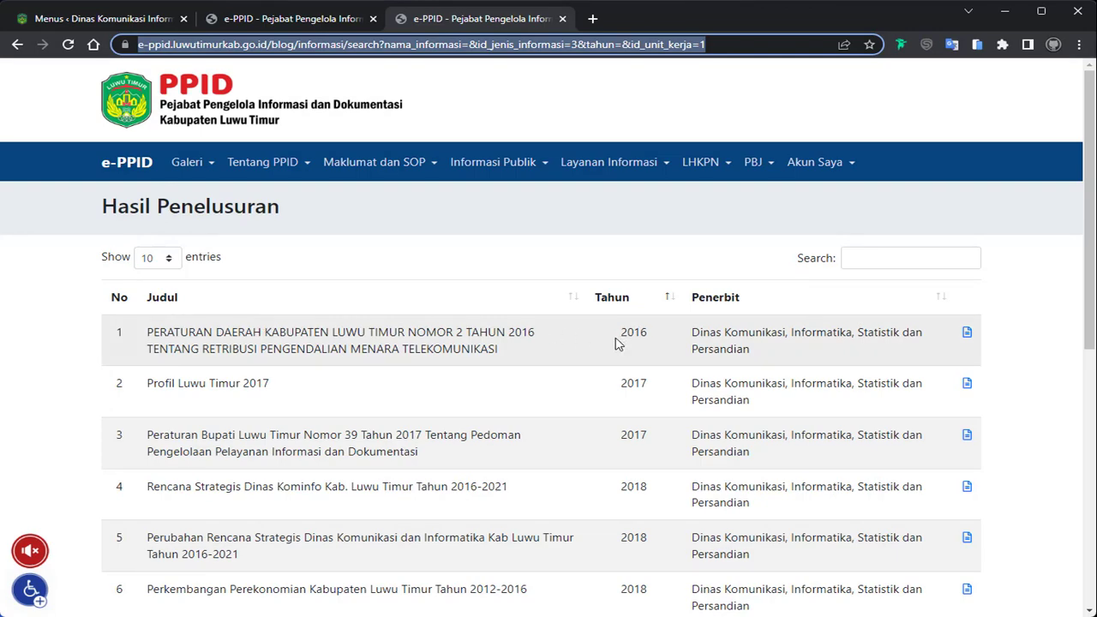
left_click(207, 93)
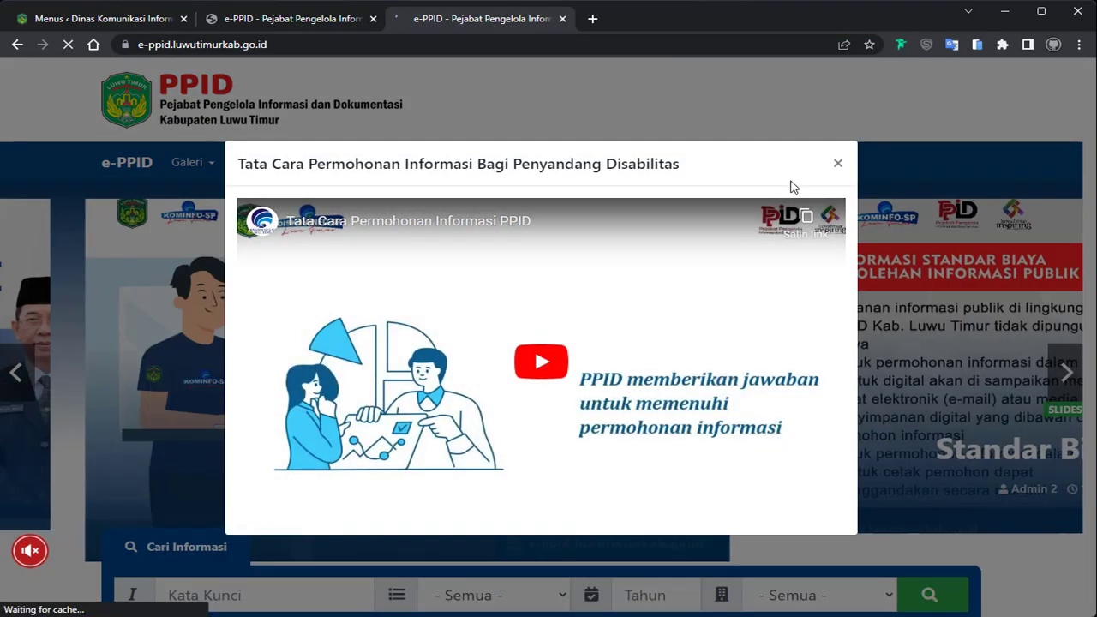
left_click(837, 165)
scroll(352, 149, "down", 5)
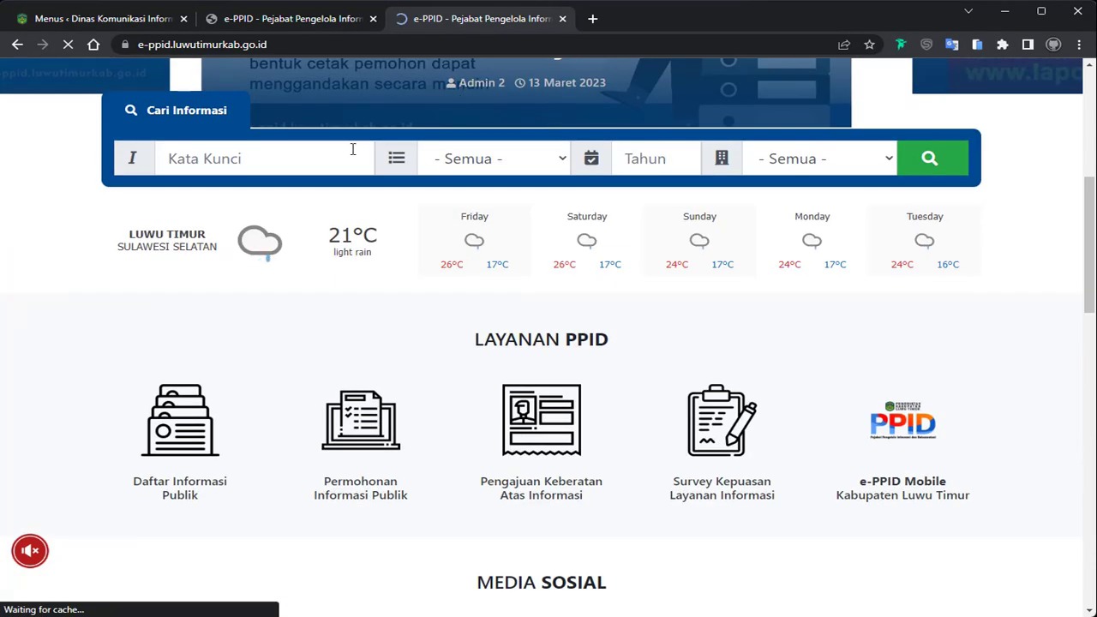
left_click(514, 165)
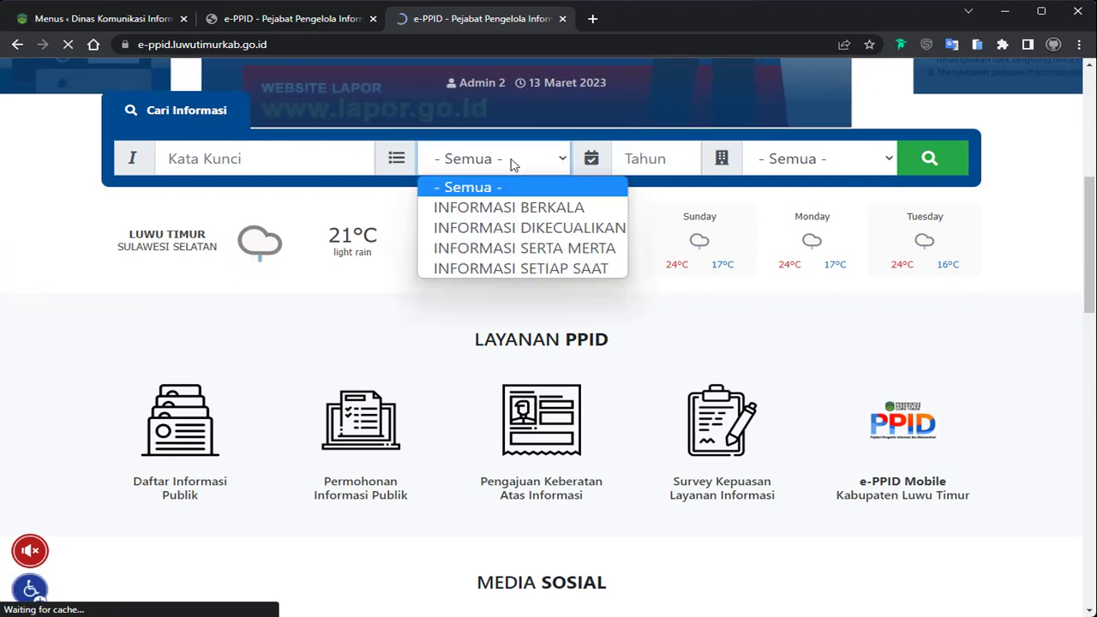
left_click(484, 257)
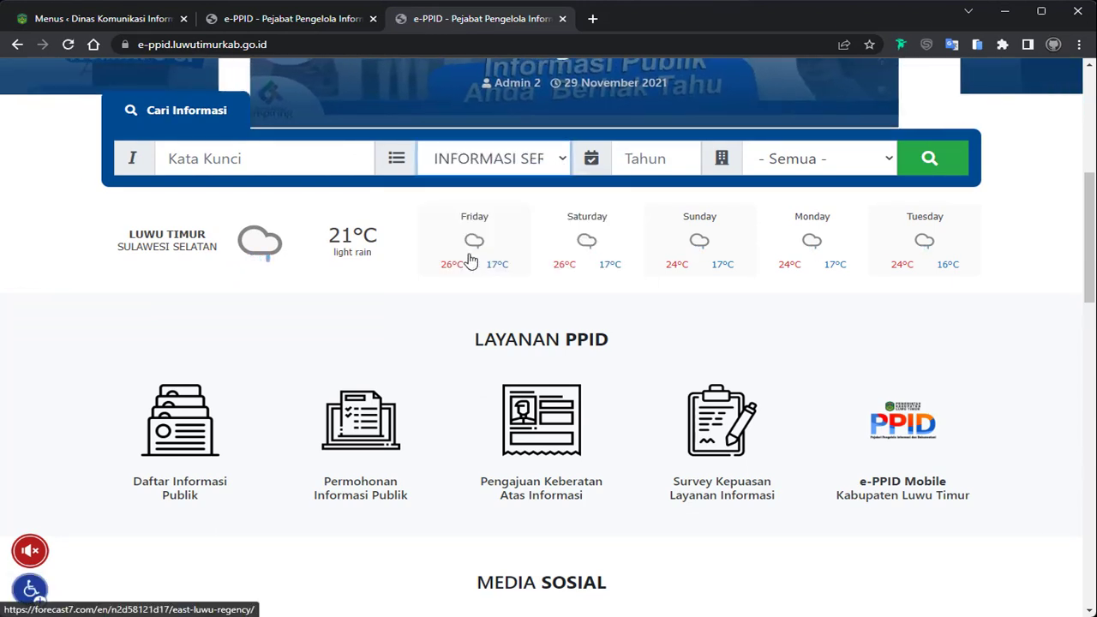
Step: Choose Dinas Komunikasi, Informatika, Statistik dan Persandian as the work unit and run the Informasi Serta Merta search
left_click(819, 163)
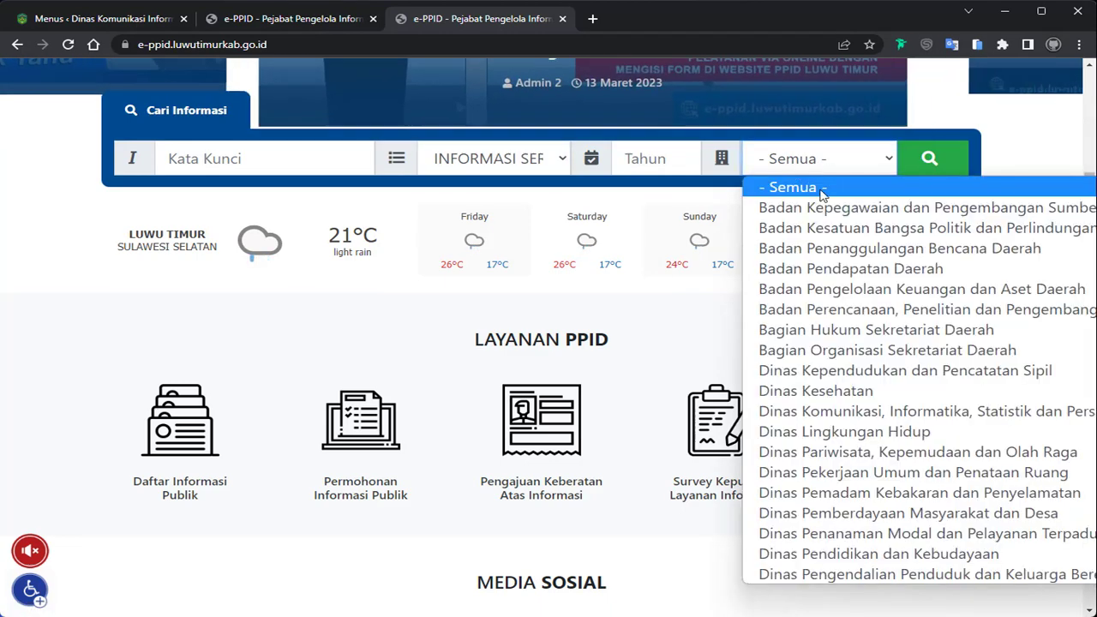
left_click(921, 414)
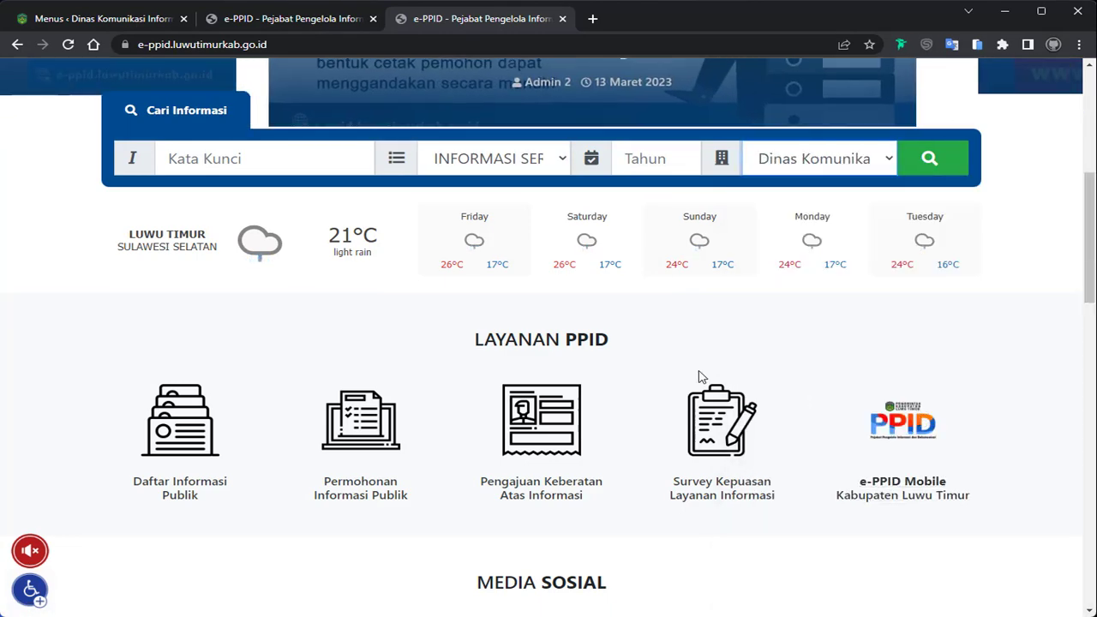
left_click(941, 164)
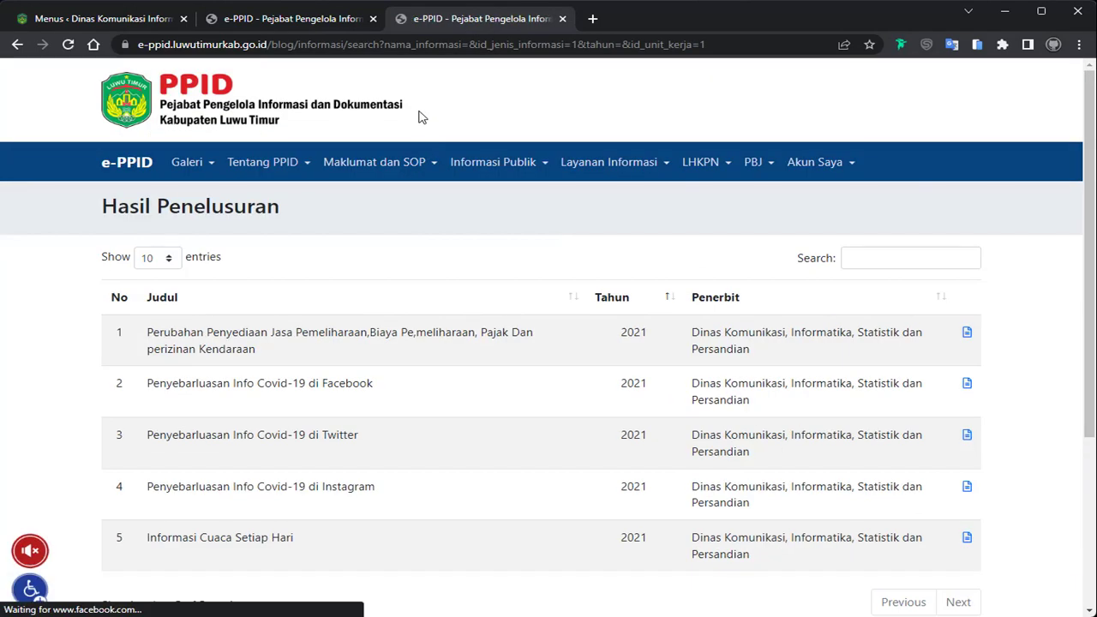
Step: Look through the Informasi Serta Merta search results and copy the web address of the results page
scroll(431, 186, "down", 2)
scroll(591, 271, "up", 2)
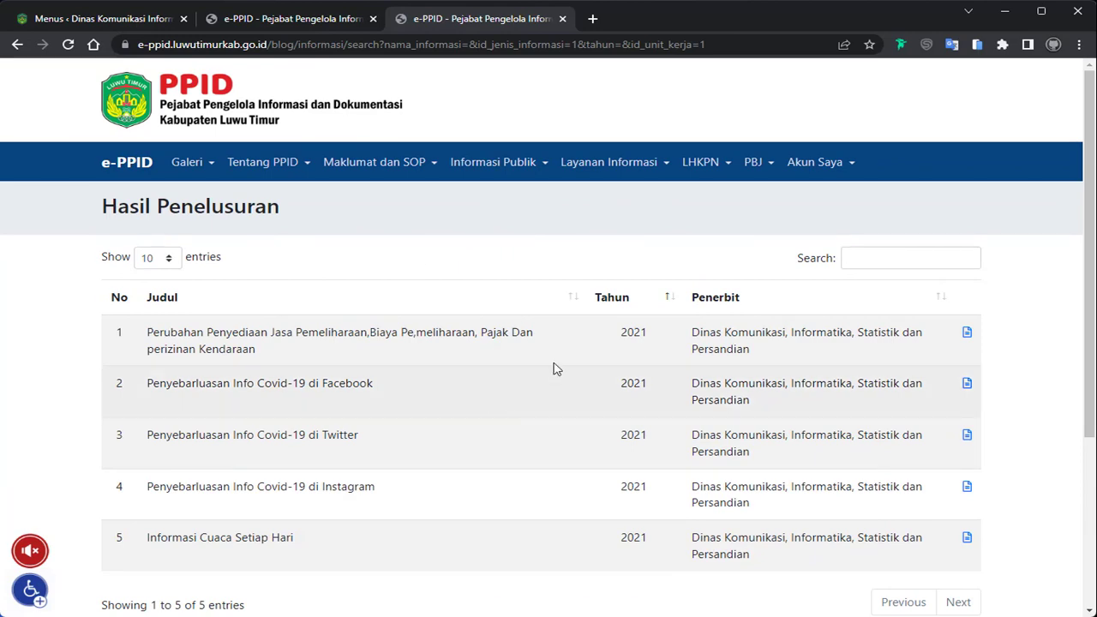
left_click(442, 48)
right_click(452, 48)
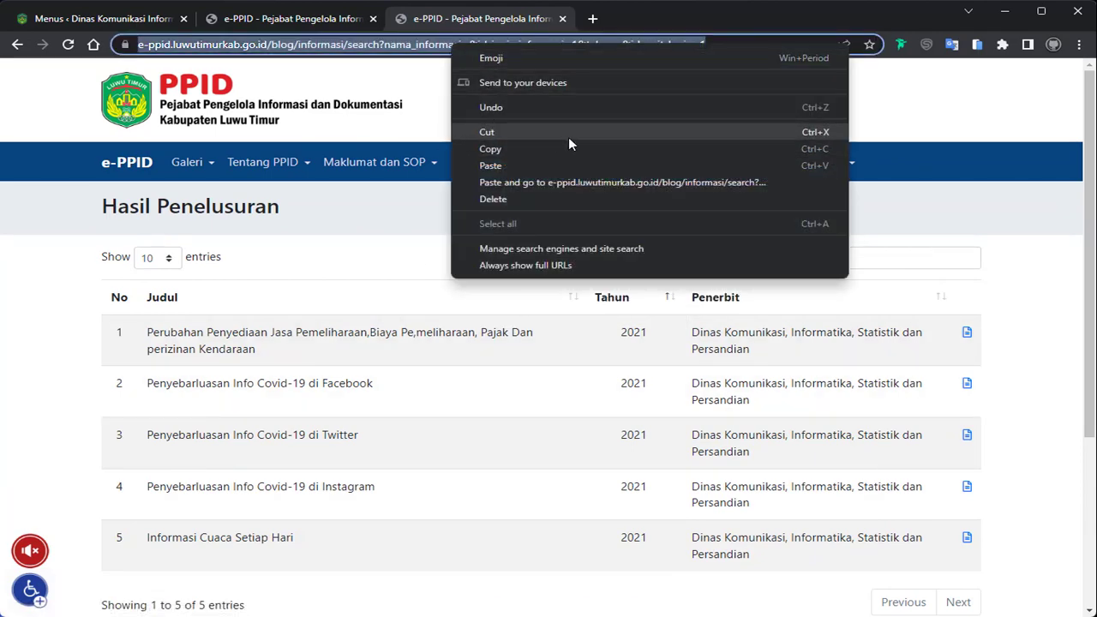
left_click(537, 149)
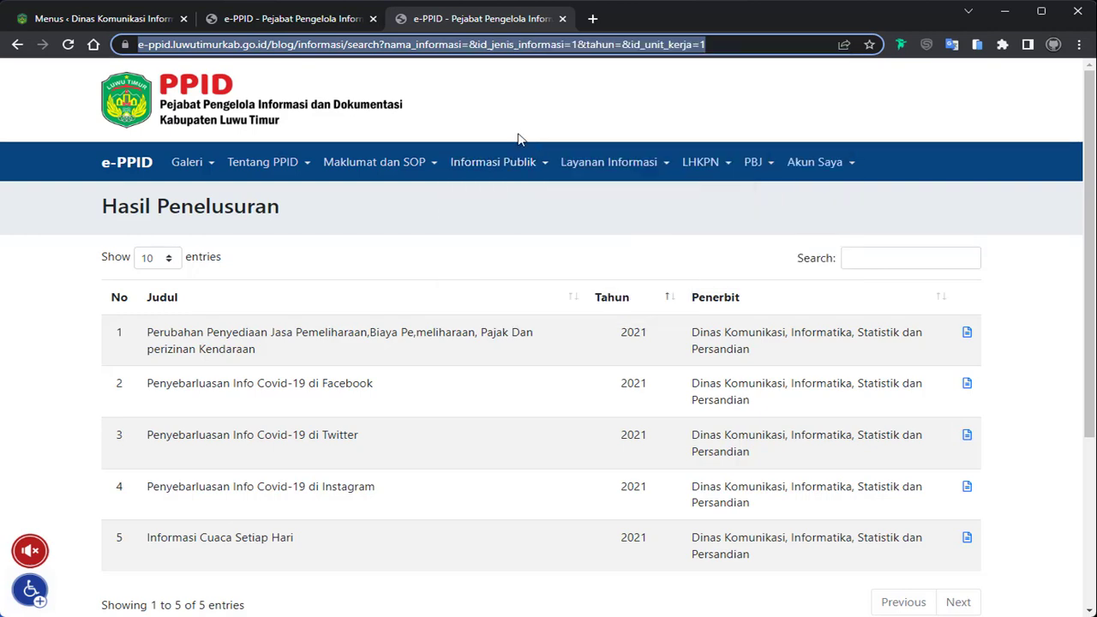
Step: Return to the WordPress menu editor and paste the copied search results address as the URL of a new custom link
left_click(108, 21)
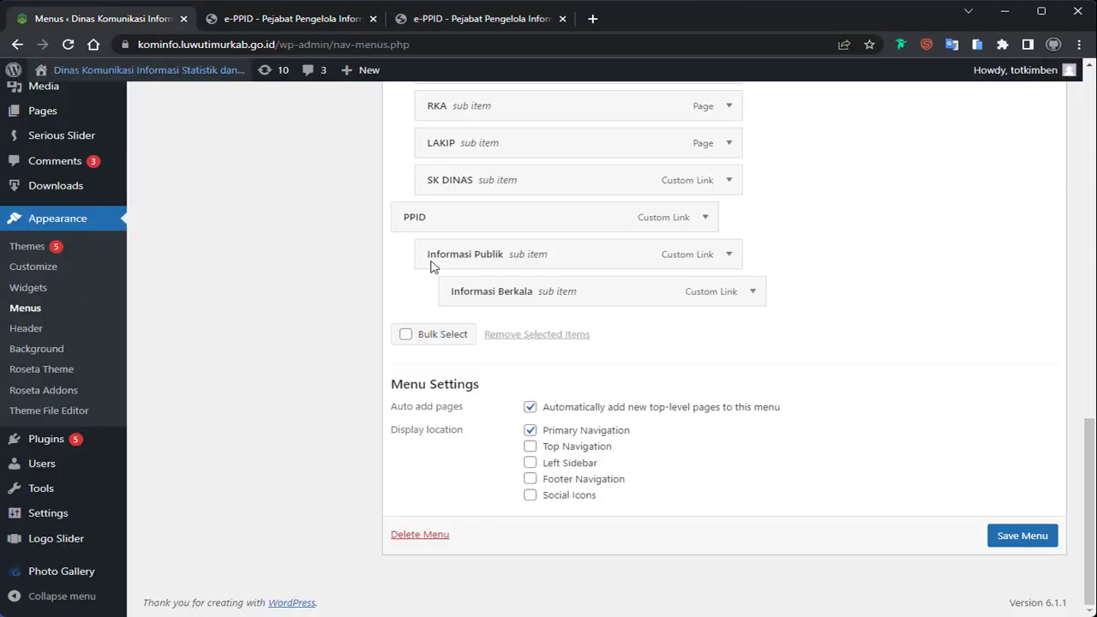
scroll(437, 282, "up", 10)
scroll(257, 291, "down", 4)
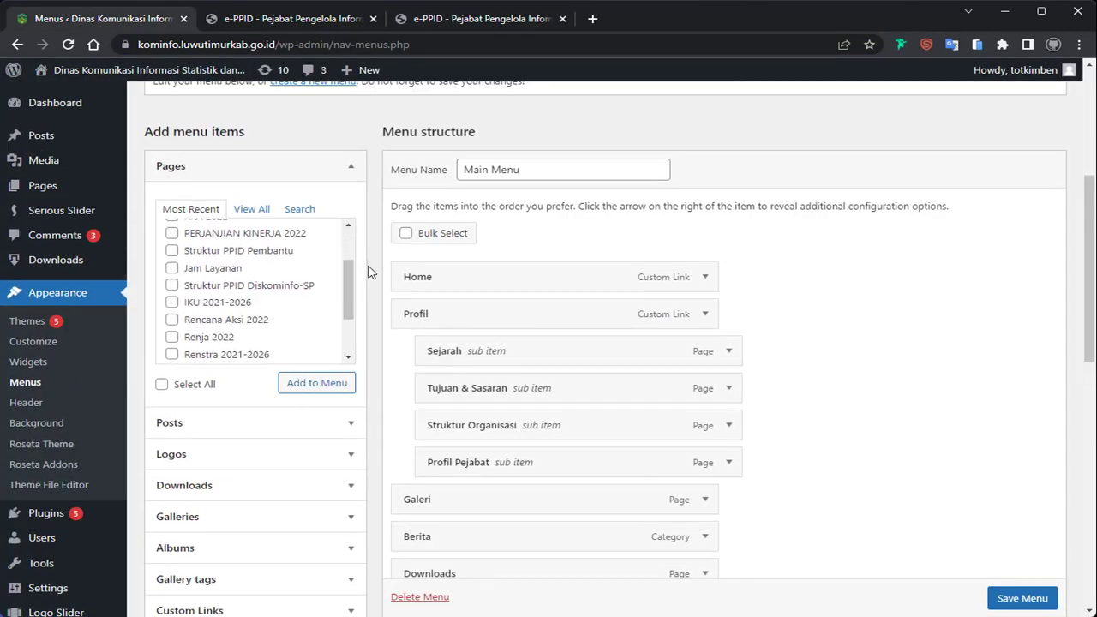
scroll(91, 386, "down", 2)
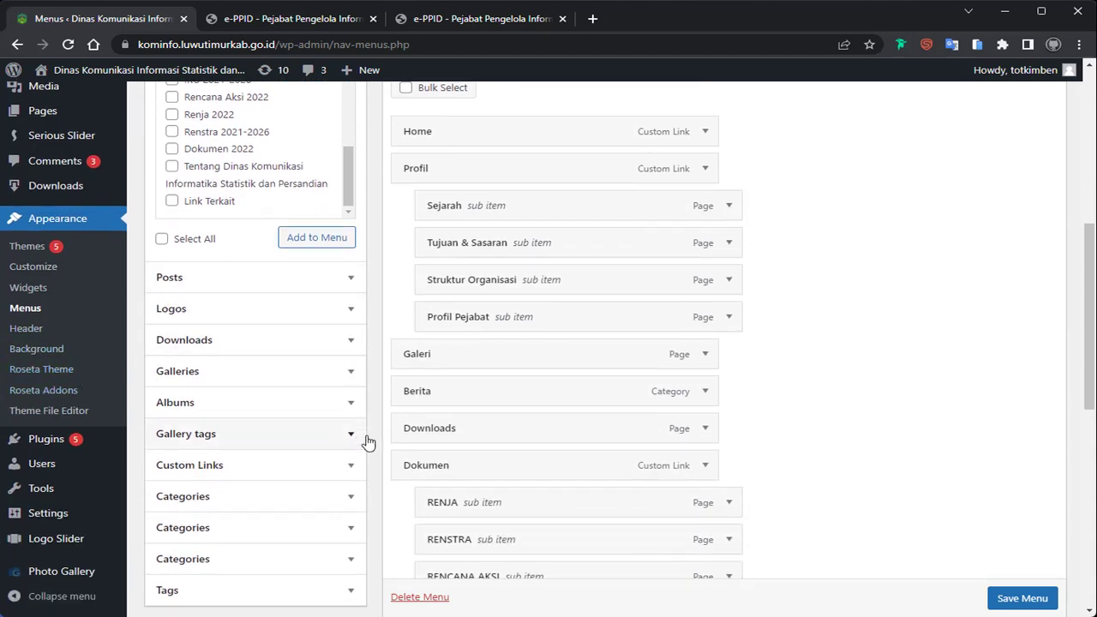
scroll(367, 440, "down", 2)
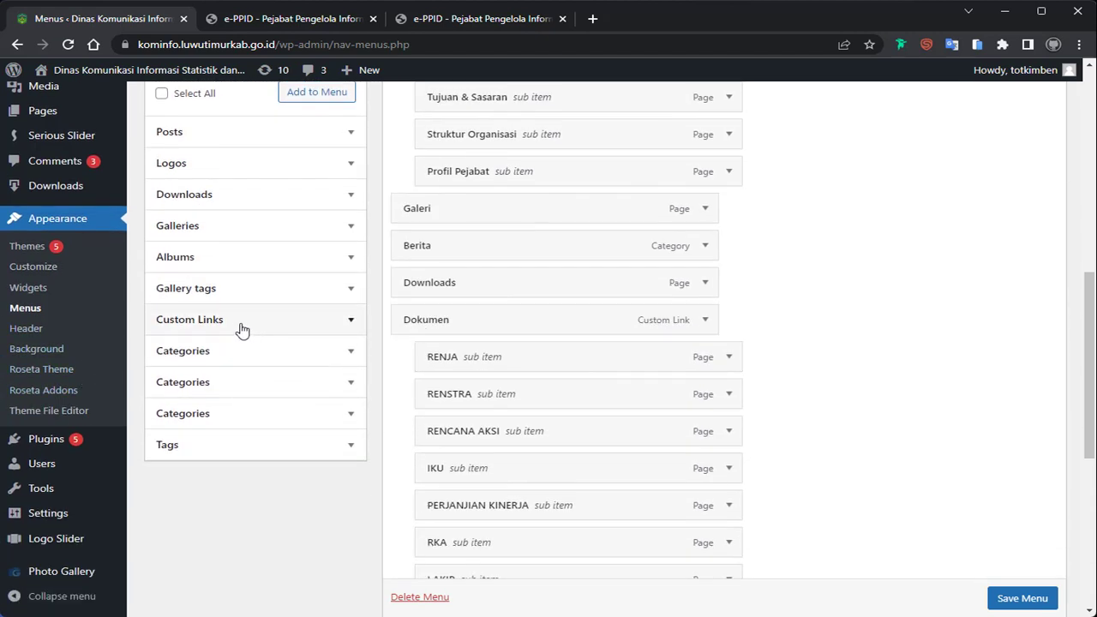
scroll(243, 404, "up", 2)
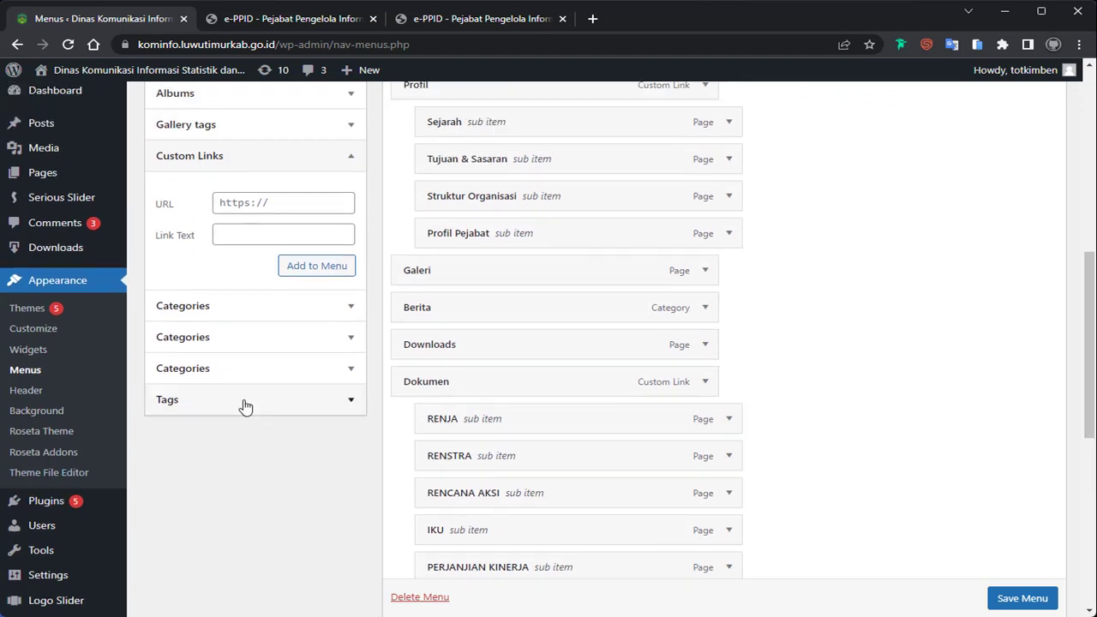
left_click(261, 289)
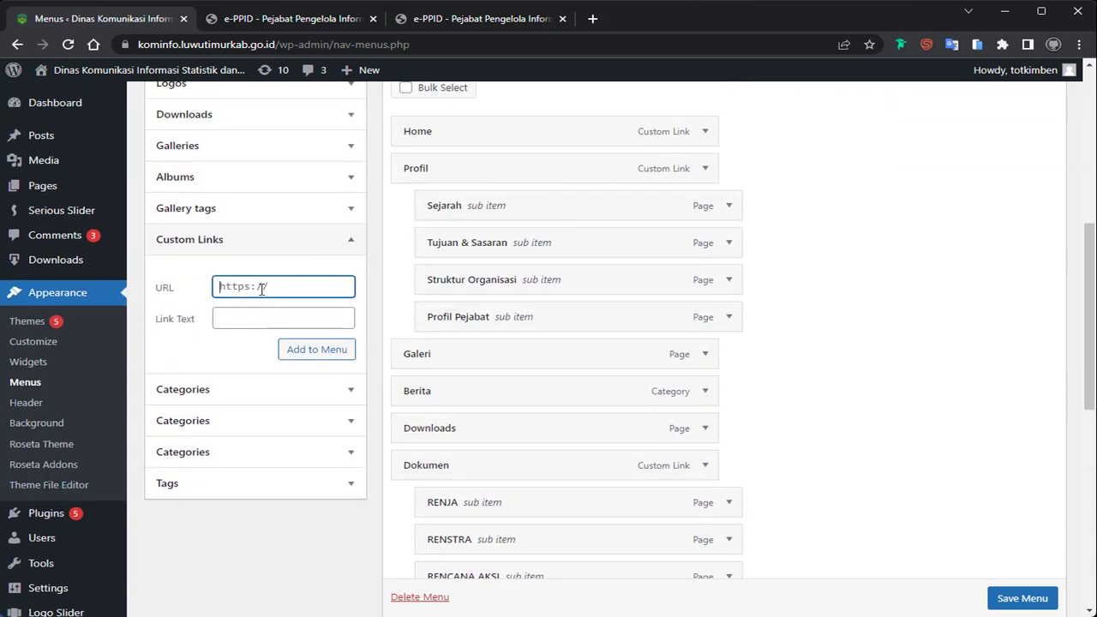
key("ctrl+v")
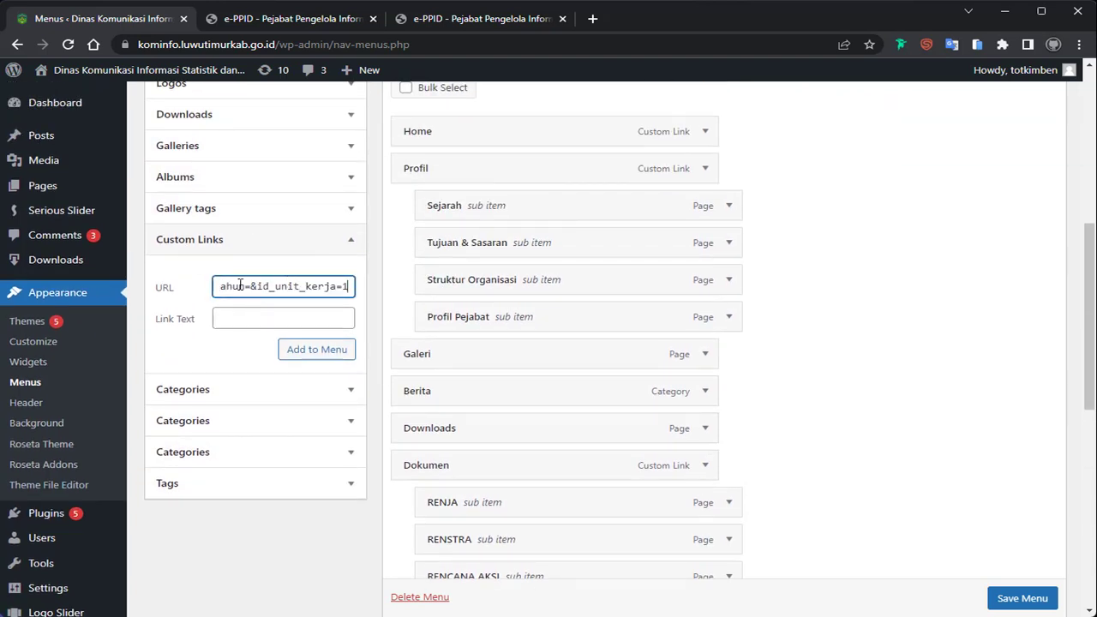
left_click_drag(243, 289, 312, 286)
Step: Add the custom link to the menu with the text Informasi Serta Merta and nest it under Informasi Publik, below Informasi Berkala
left_click(259, 321)
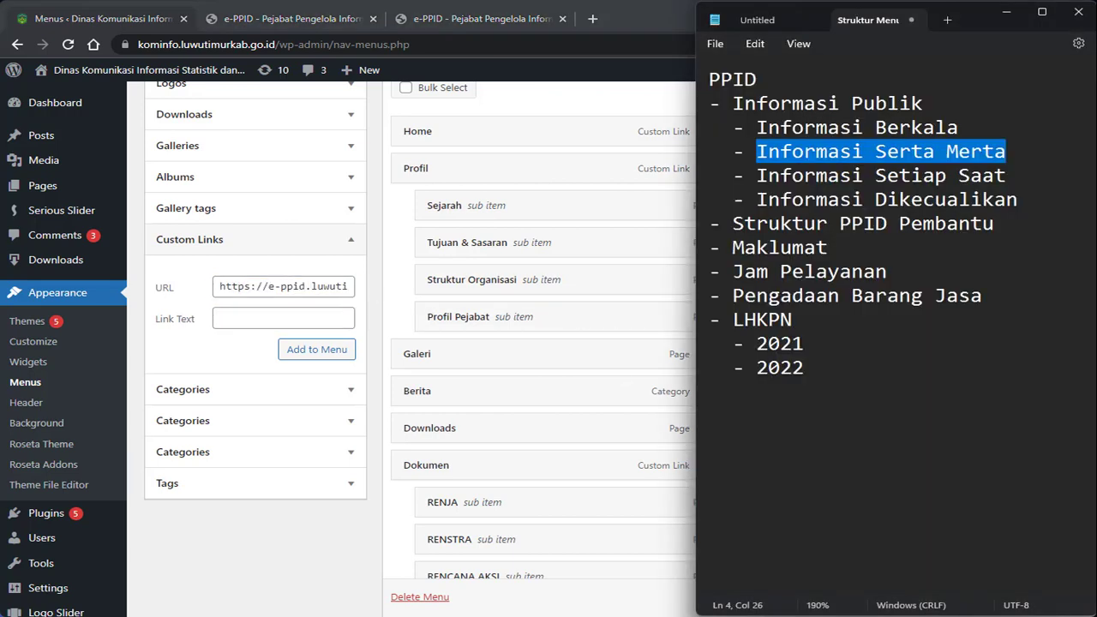
key("alt+Tab")
left_click(278, 315)
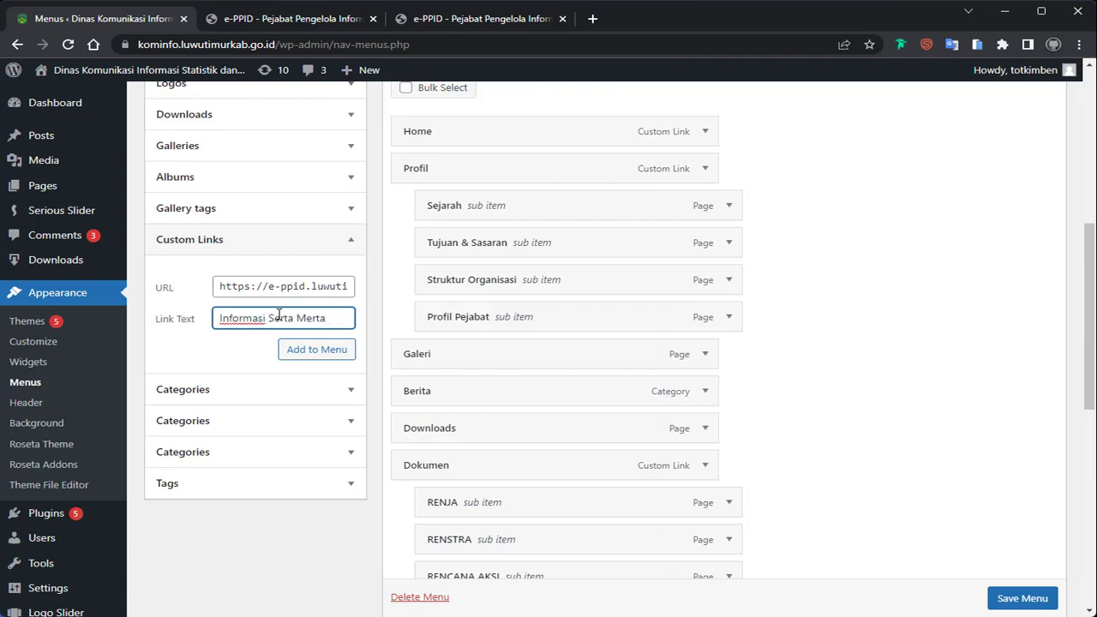
left_click(315, 352)
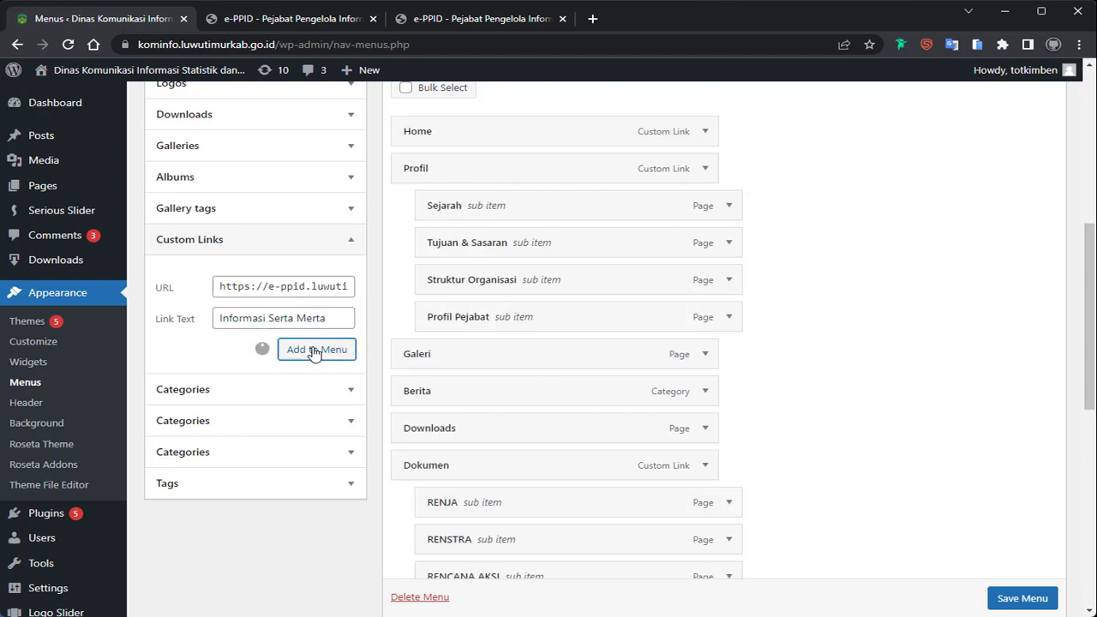
scroll(784, 277, "down", 6)
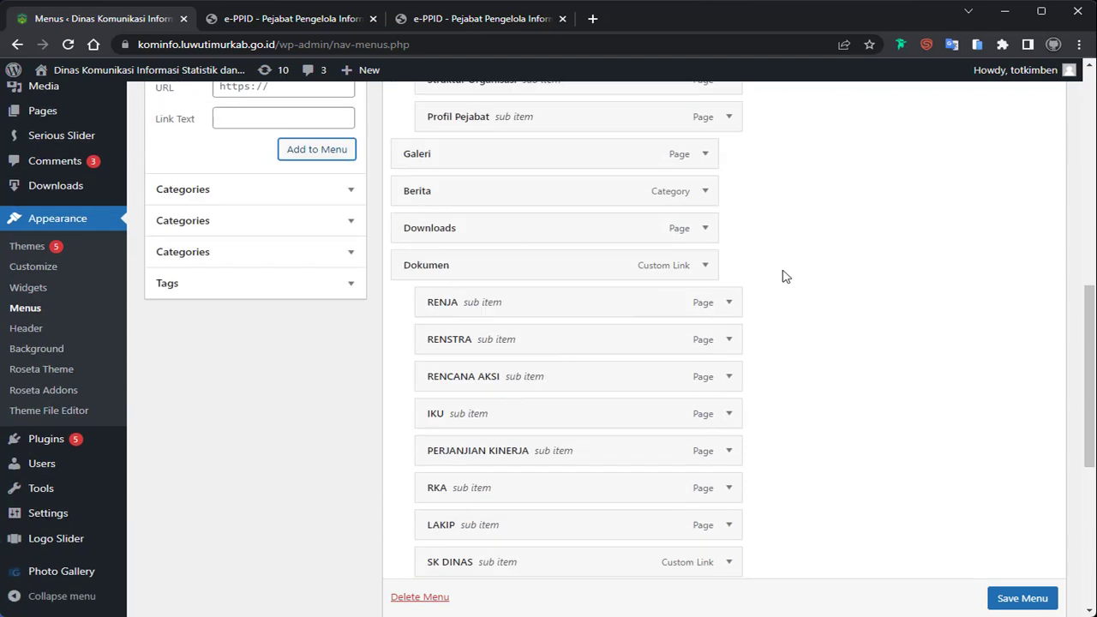
left_click_drag(410, 331, 465, 330)
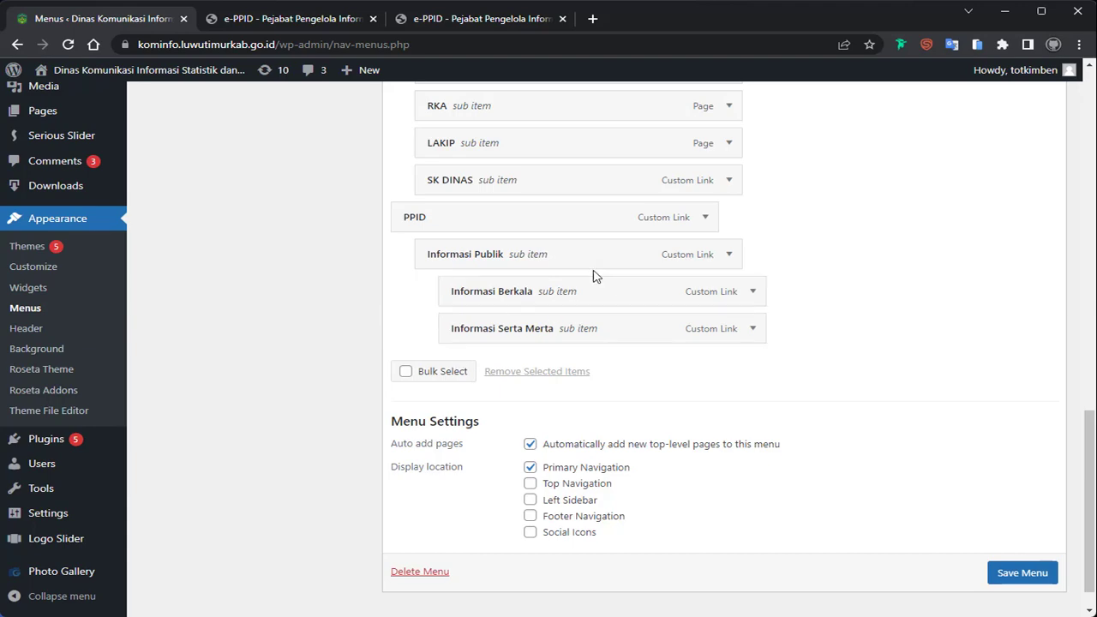
Step: Copy Informasi Setiap Saat from the structure notes and enter it as the link text of a new custom link
scroll(203, 296, "up", 8)
left_click(266, 318)
key("alt+Tab")
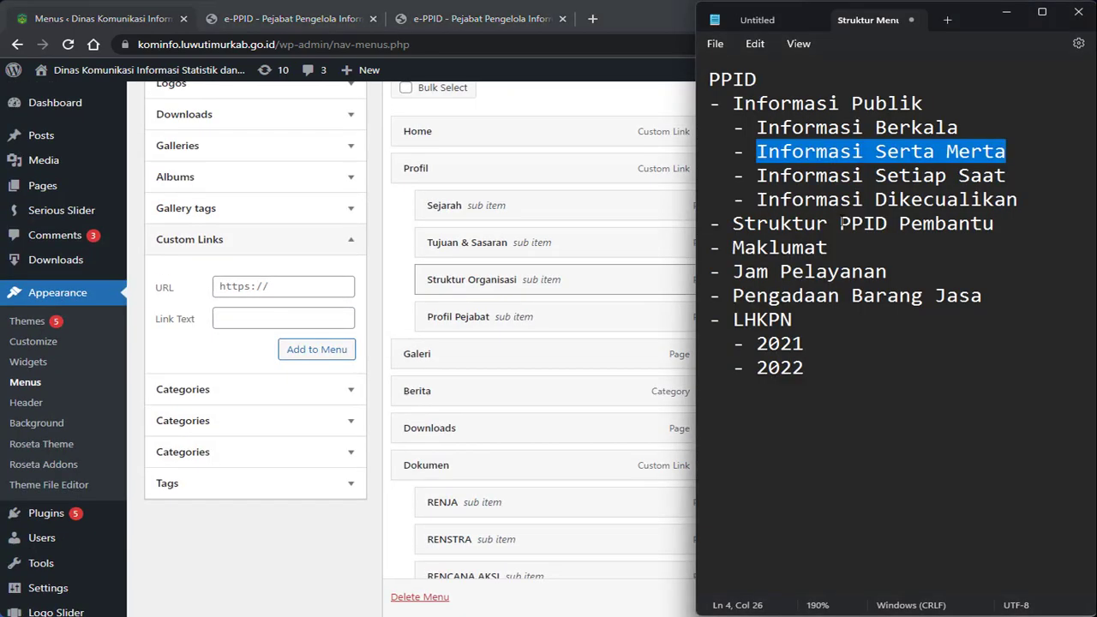
left_click_drag(756, 175, 1008, 176)
key("ctrl+c")
left_click(252, 319)
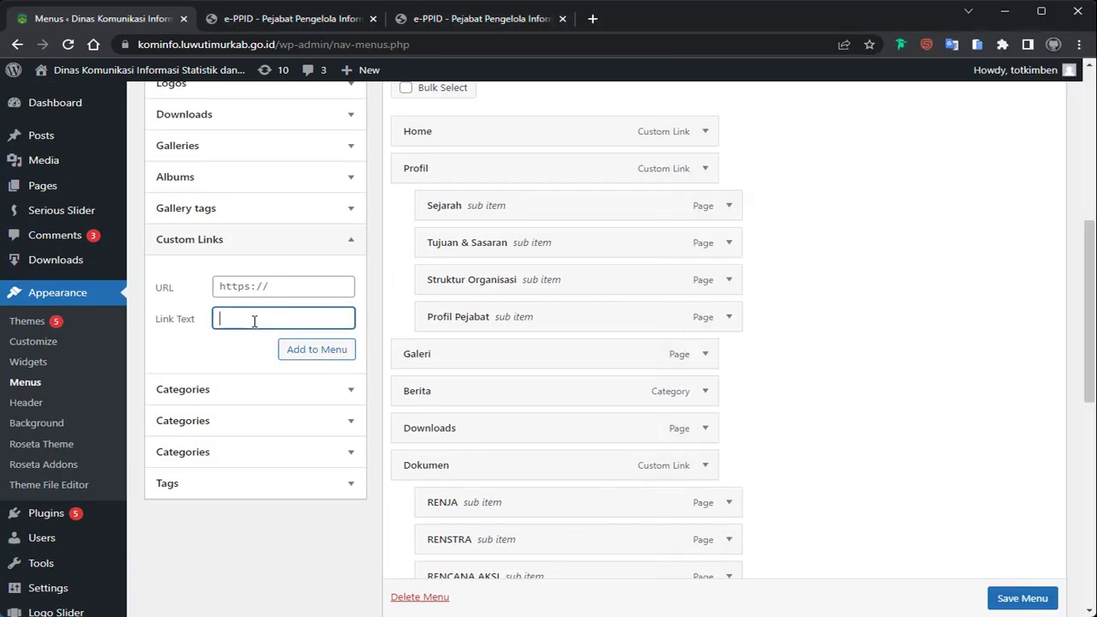
key("ctrl+v")
left_click(294, 288)
Step: Go to the e-PPID home page, dismiss the video popup, and set the Cari Informasi information type to INFORMASI SETIAP SAAT
left_click(449, 19)
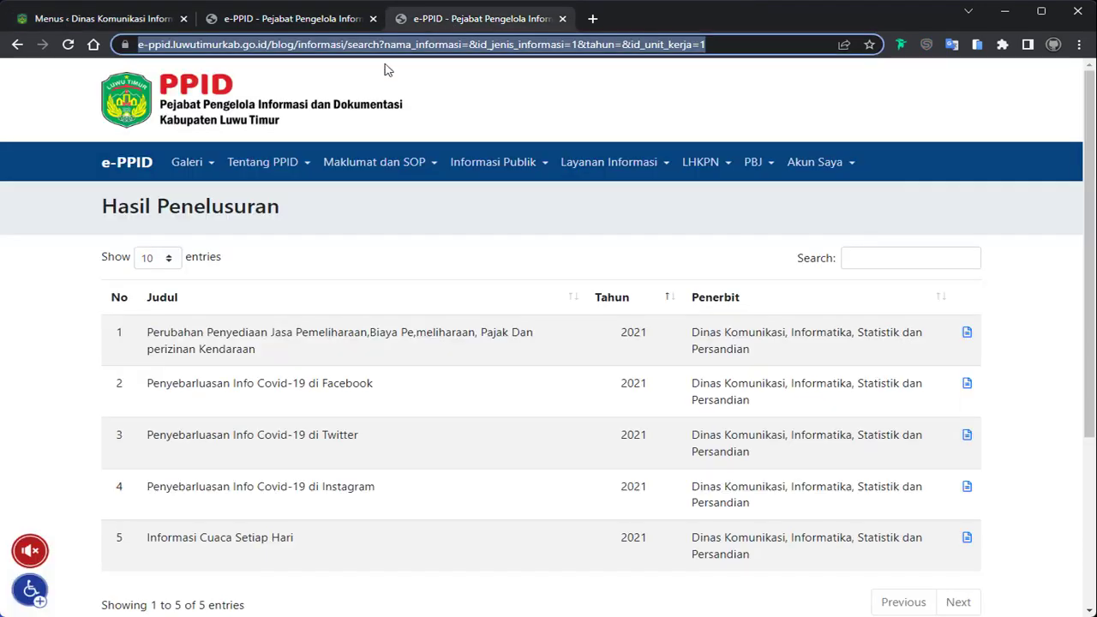
left_click(135, 107)
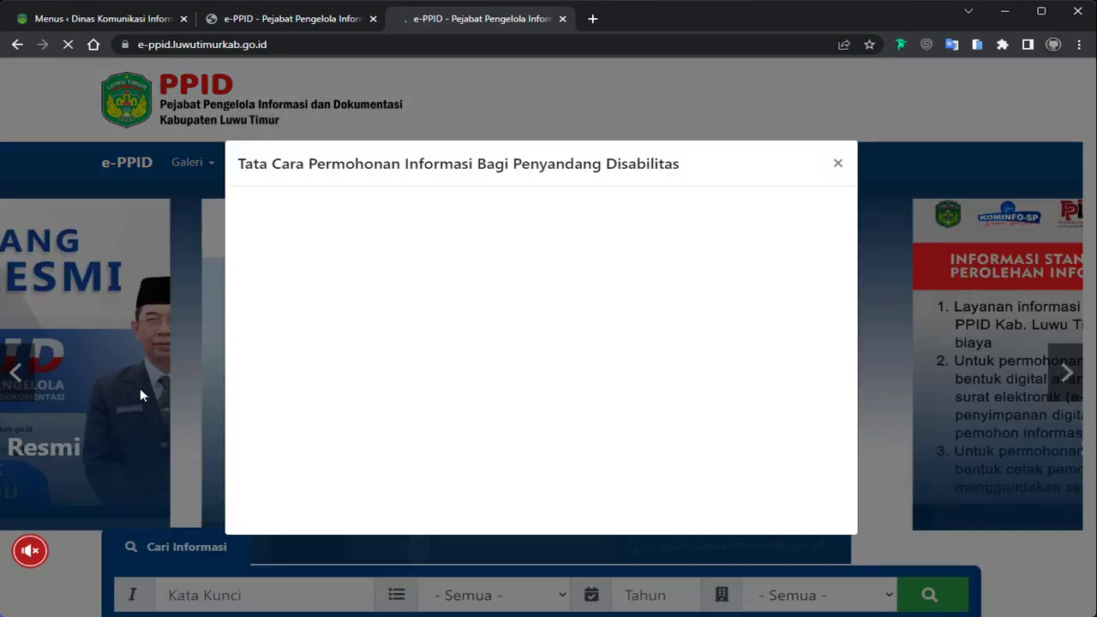
left_click(140, 389)
scroll(325, 411, "down", 2)
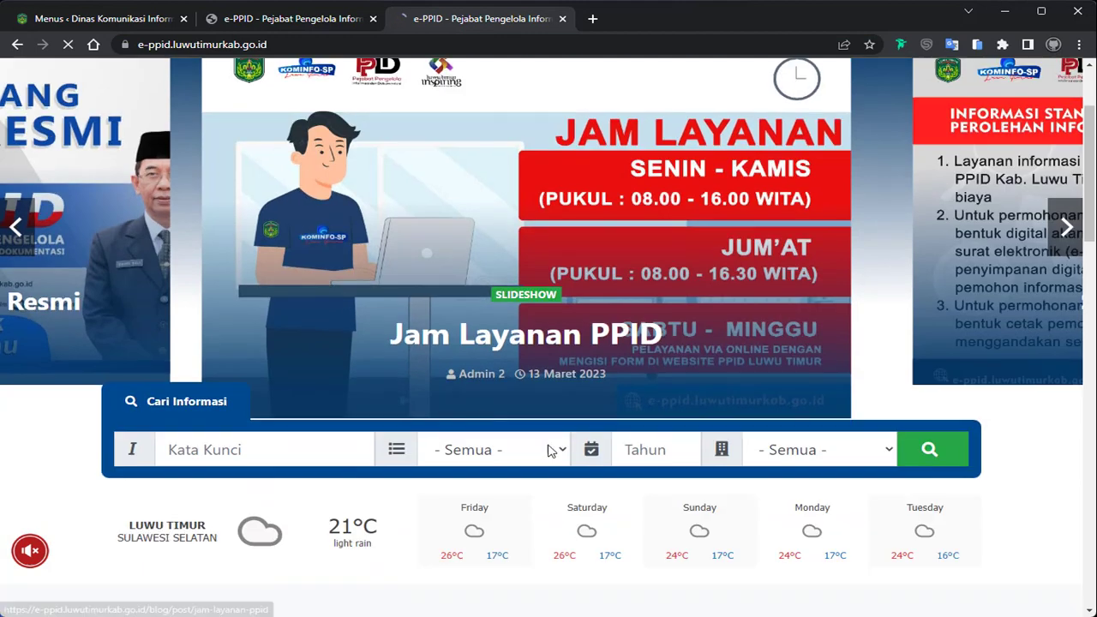
left_click(493, 449)
left_click(524, 558)
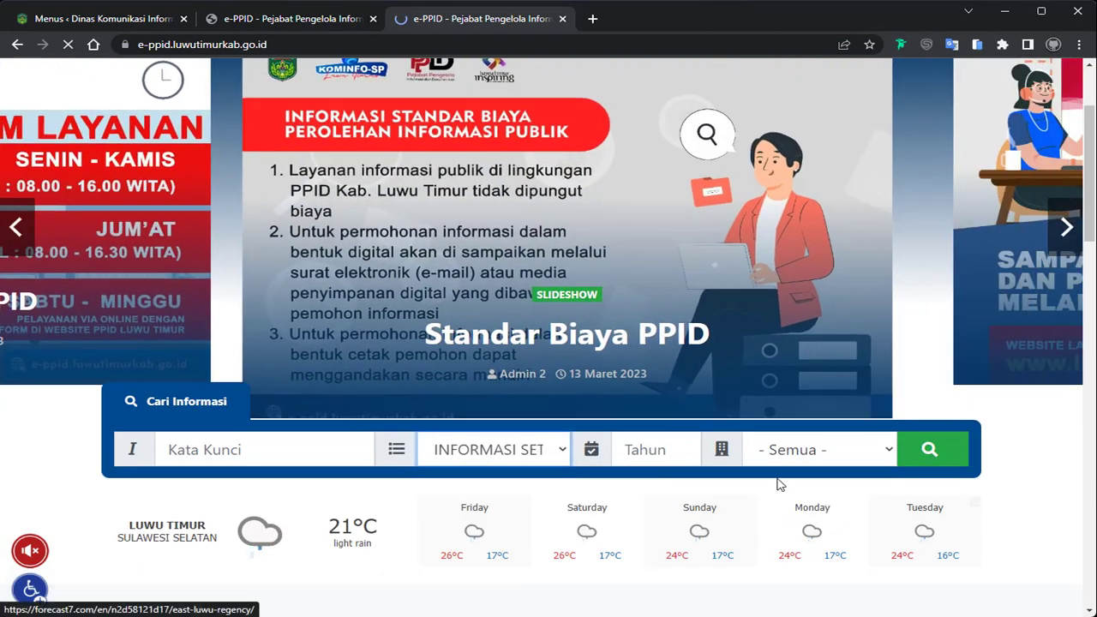
Step: Run the search for the work unit Dinas Komunikasi, Informatika, Statistik dan Persandian and copy the web address of the results page
left_click(818, 448)
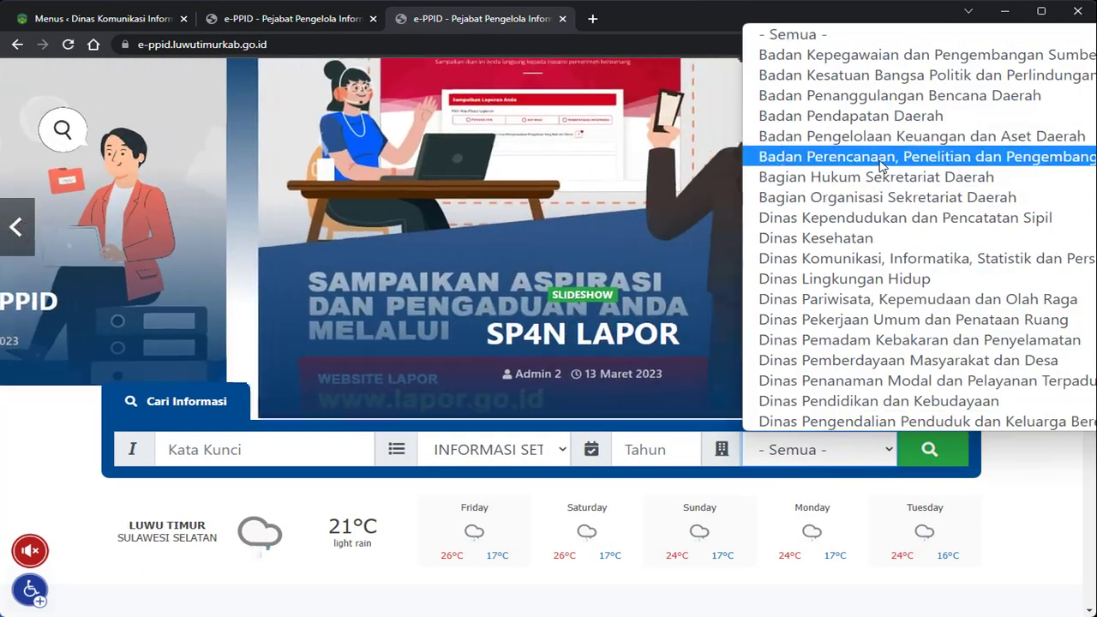
left_click(865, 258)
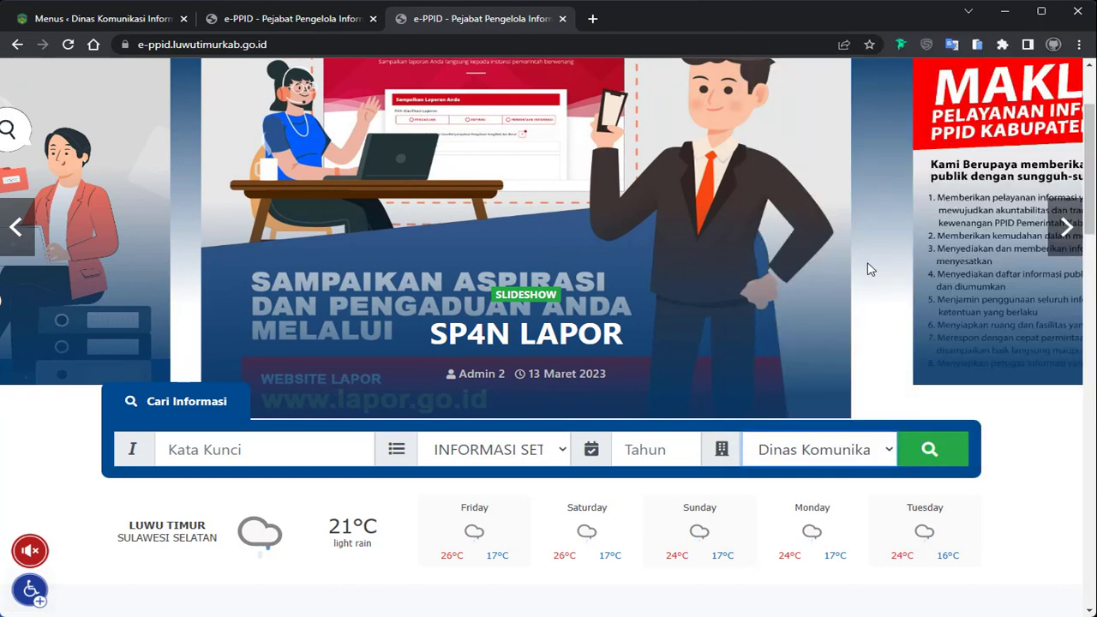
left_click(925, 453)
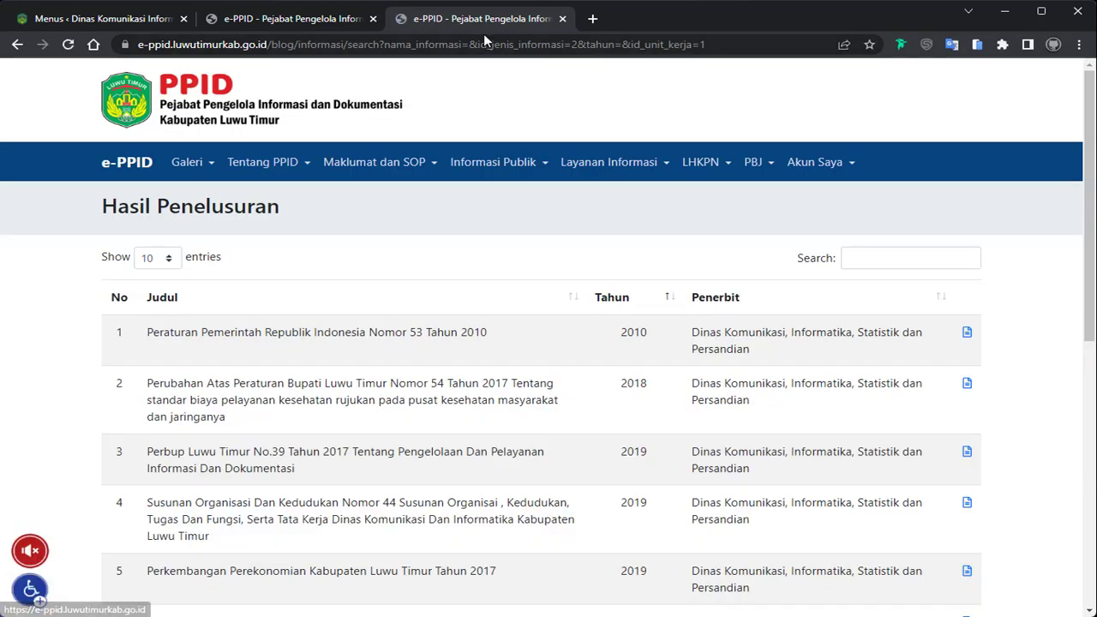
left_click(467, 44)
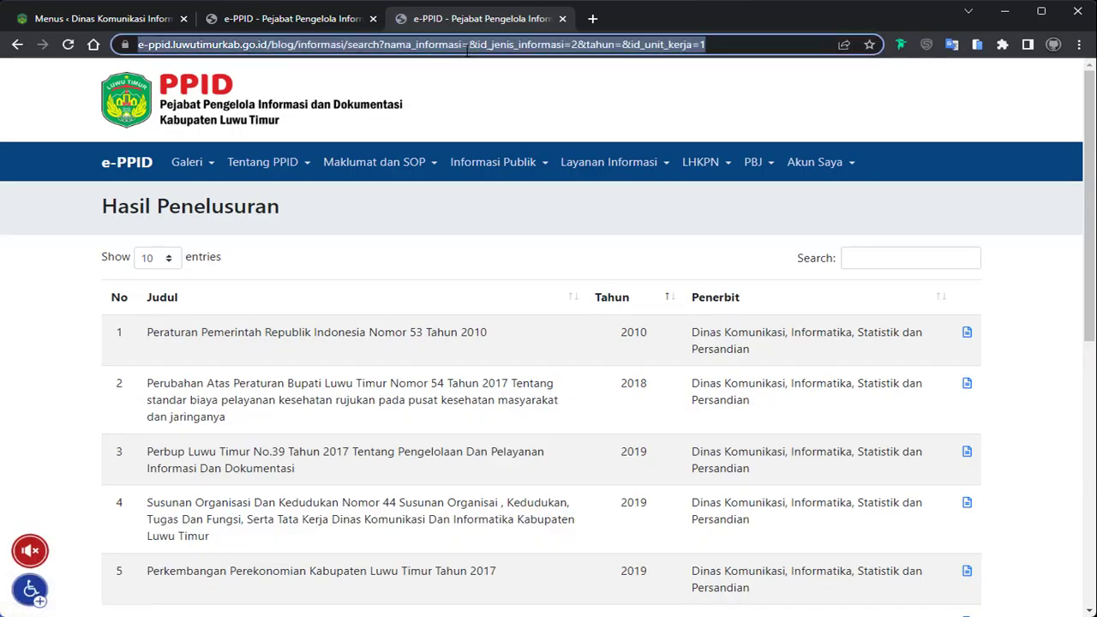
Step: Back in the menu editor, paste the copied results address as the URL of the Informasi Setiap Saat link and check it
left_click(105, 20)
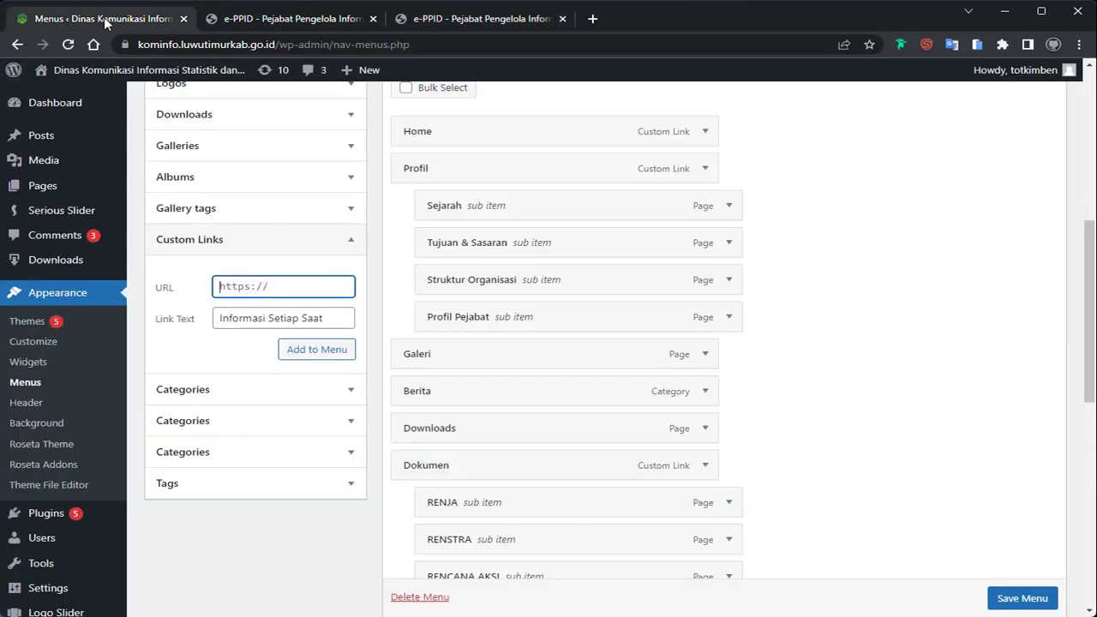
key("ctrl+v")
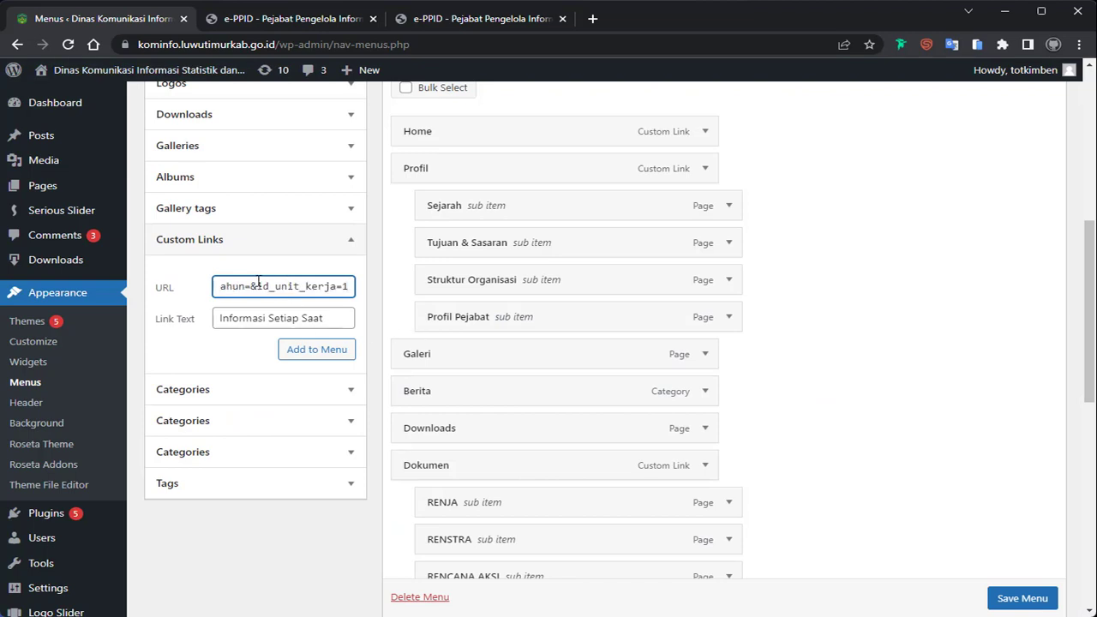
left_click_drag(259, 283, 232, 284)
left_click(227, 288)
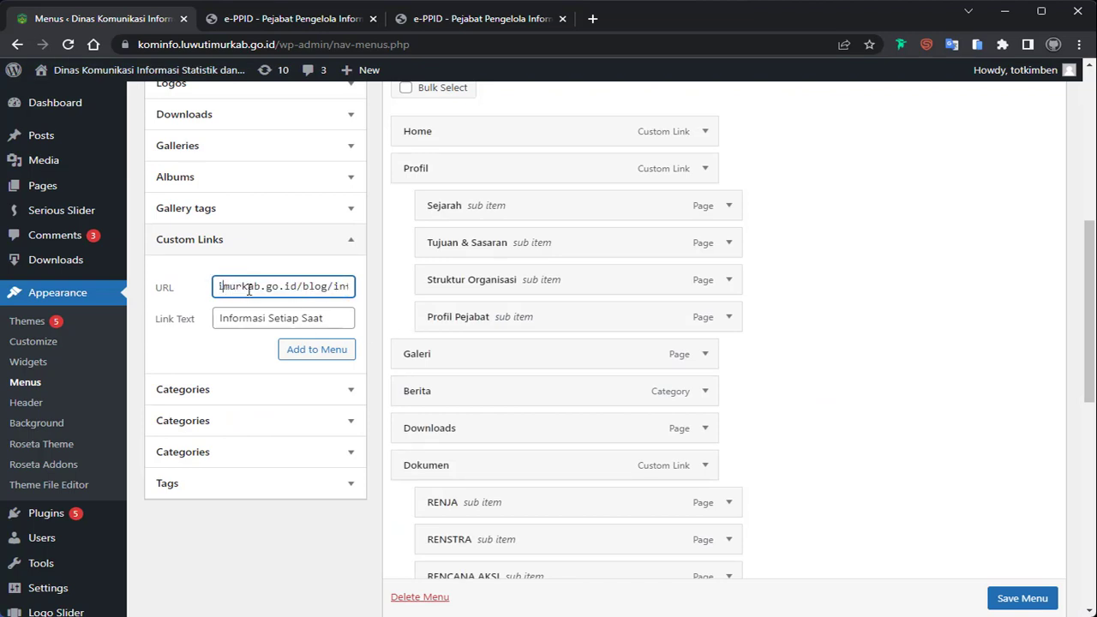
Step: Add the Informasi Setiap Saat link to the menu and nest it under Informasi Publik, below Informasi Serta Merta
left_click(326, 351)
scroll(791, 372, "down", 5)
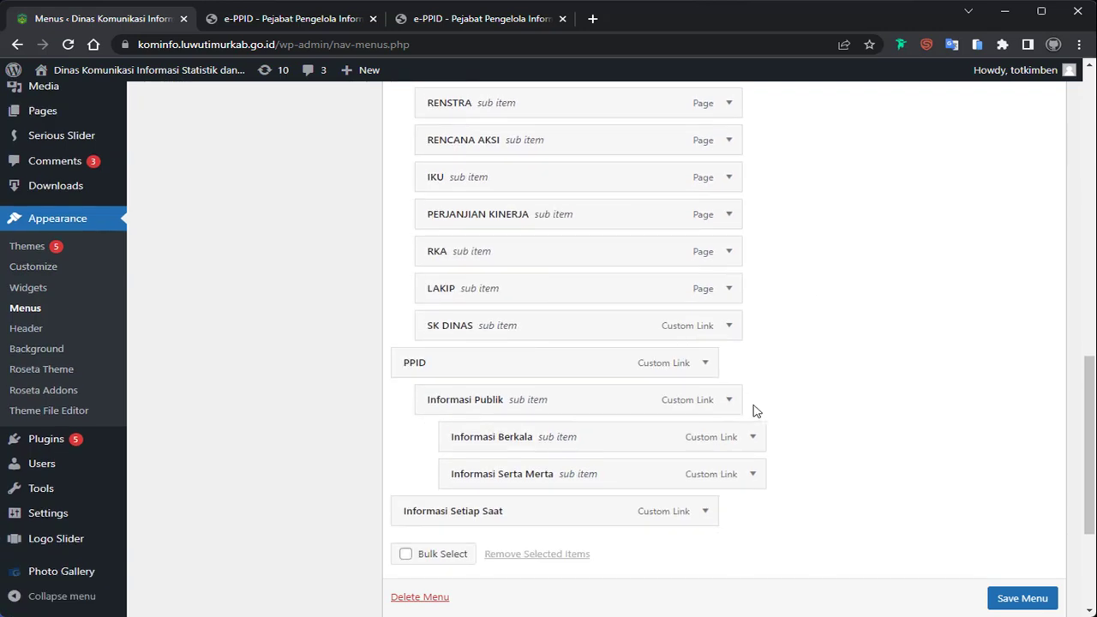
left_click_drag(411, 513, 505, 512)
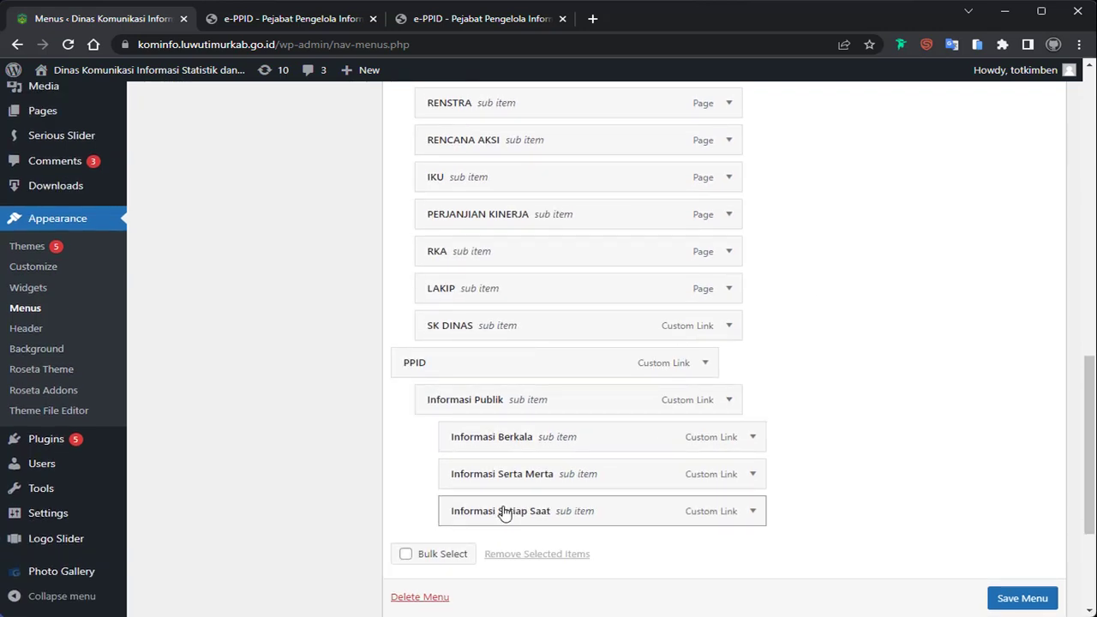
Step: Copy Informasi Dikecualikan from the structure notes and enter it as the link text of a new custom link
key("alt+Tab")
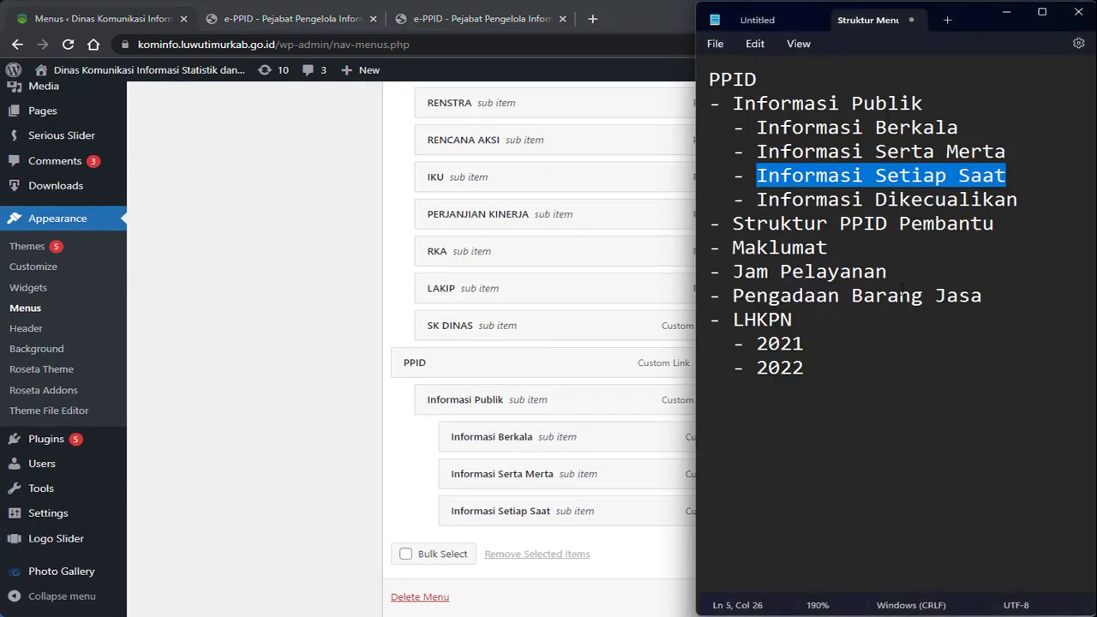
left_click_drag(756, 198, 1018, 198)
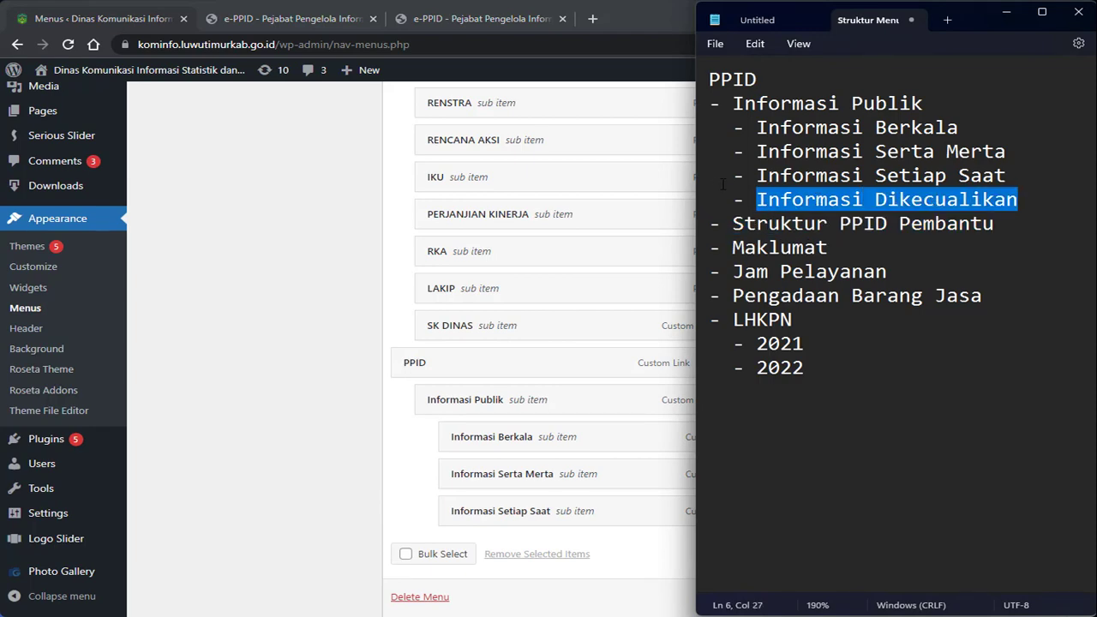
scroll(342, 265, "up", 7)
scroll(313, 359, "down", 3)
left_click(274, 316)
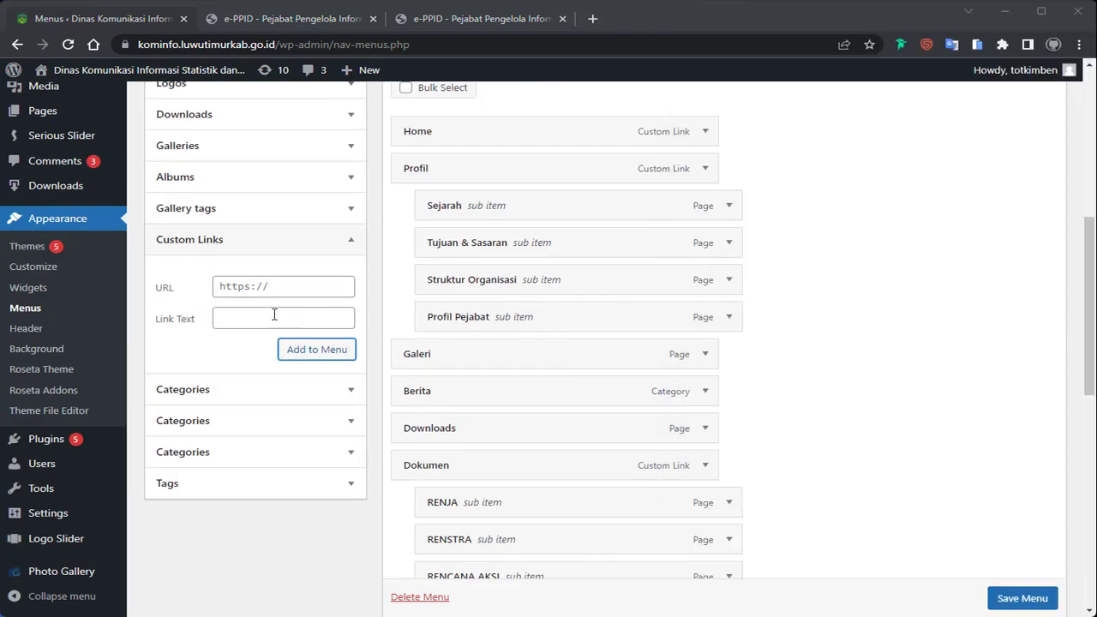
key("ctrl+v")
left_click(321, 289)
Step: On the e-PPID home page, dismiss the video pop-up and choose INFORMASI DIKECUALIKAN as the information type to search
left_click(446, 19)
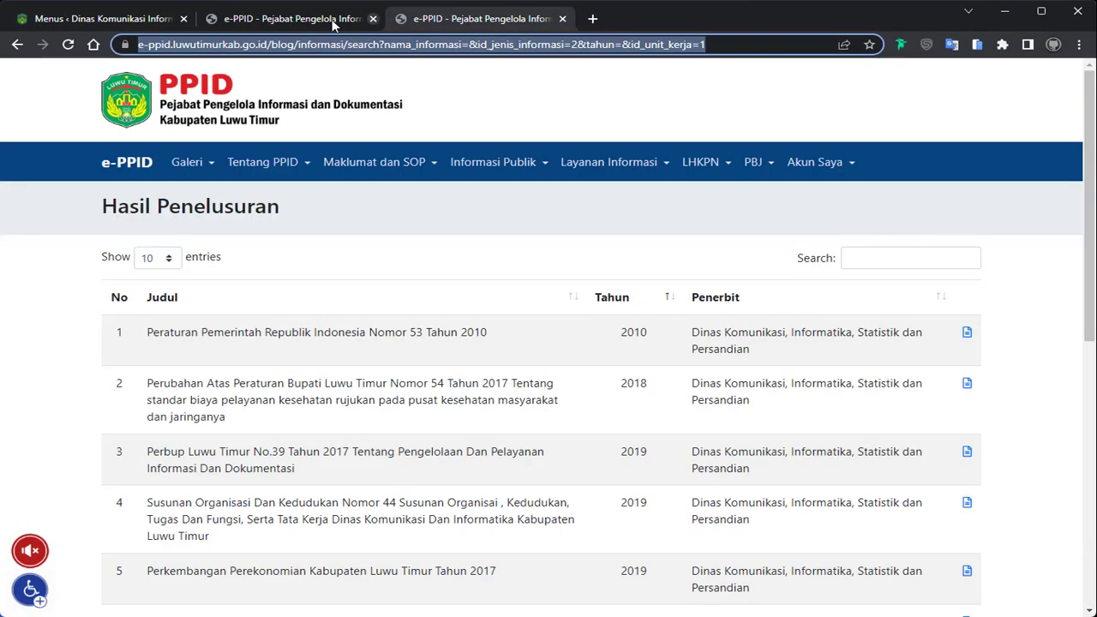
left_click(317, 19)
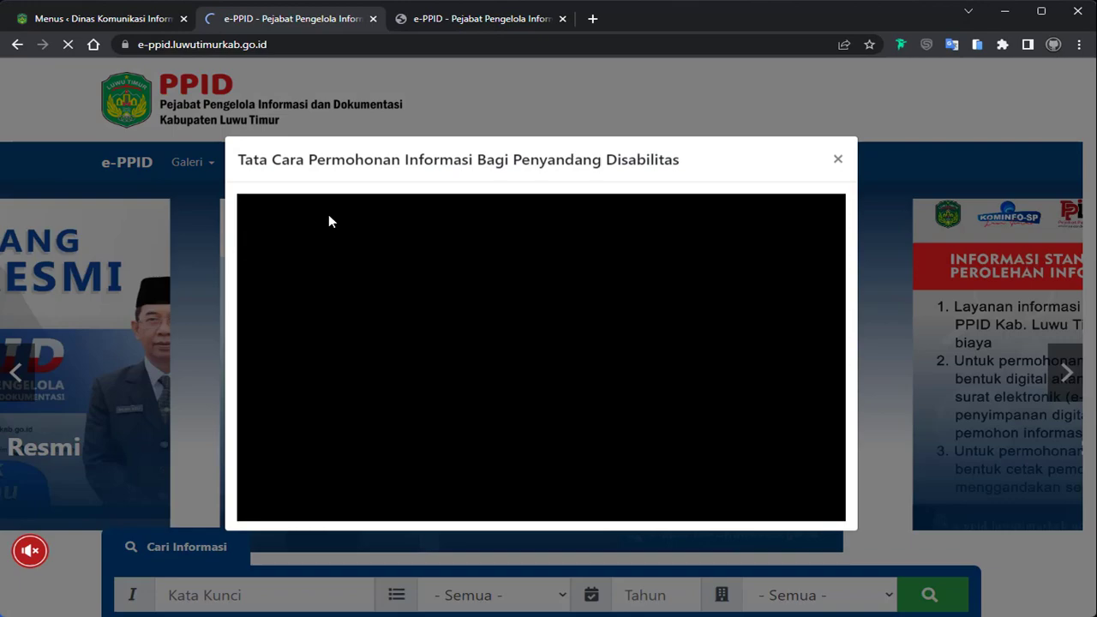
left_click(449, 91)
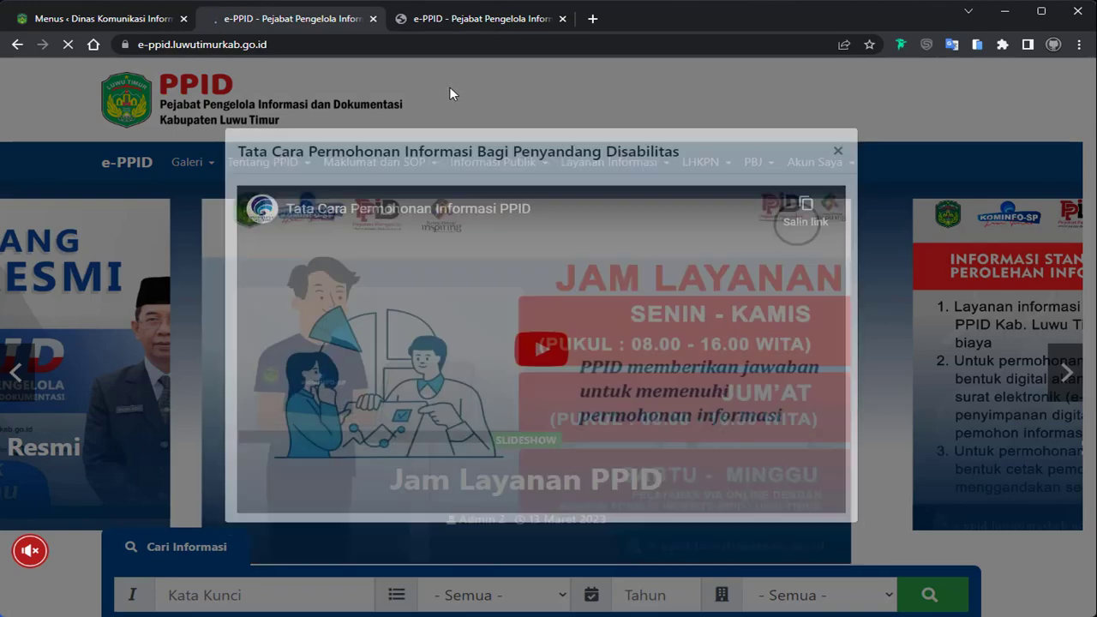
scroll(464, 206, "down", 3)
scroll(464, 210, "down", 1)
left_click(493, 231)
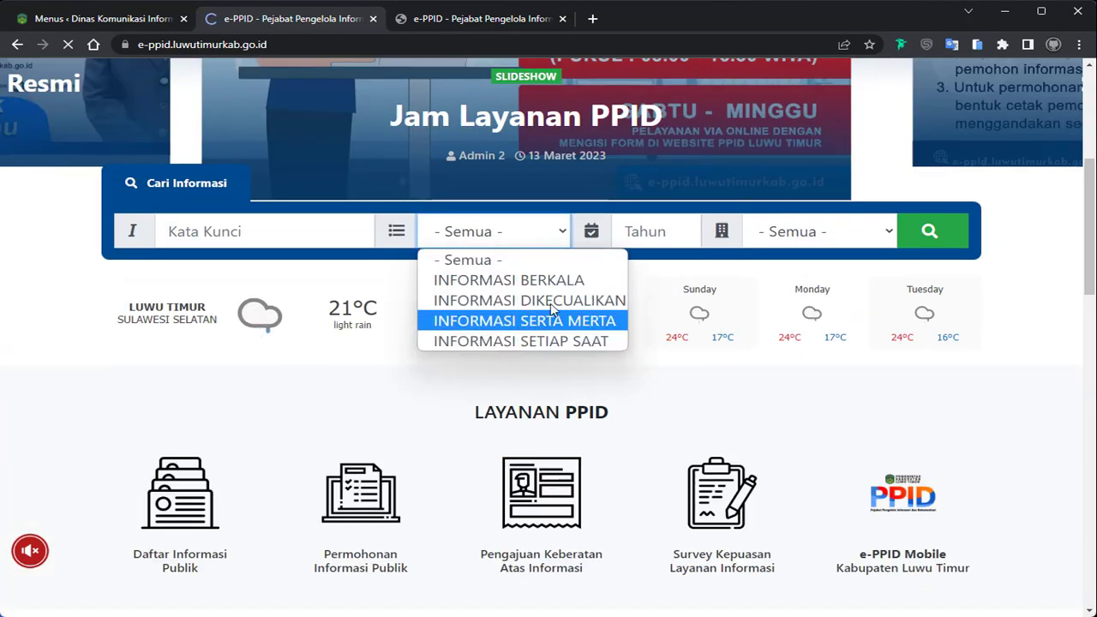
left_click(488, 299)
Step: Search the work unit Dinas Komunikasi, Informatika, Statistik dan Persandian for excluded information and copy the results page's web address
left_click(771, 233)
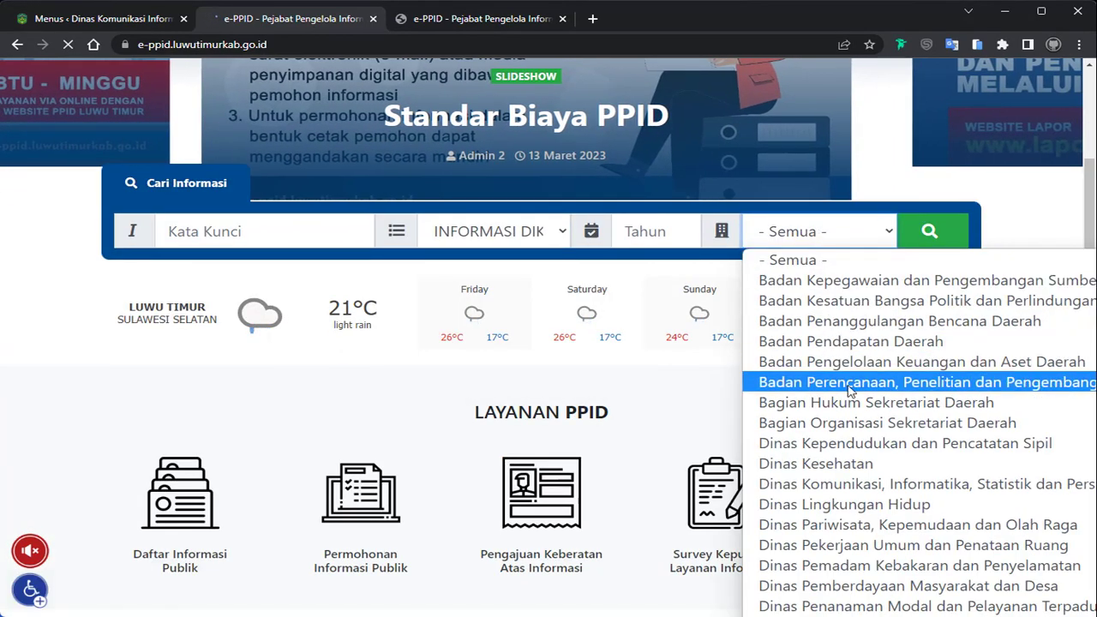
left_click(855, 483)
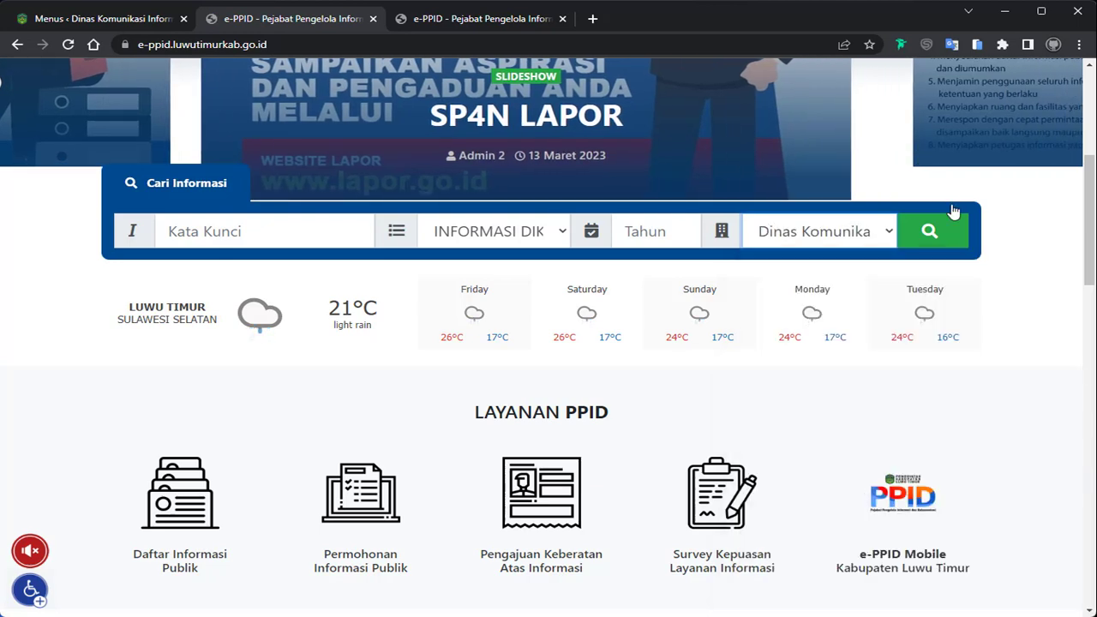
left_click(914, 239)
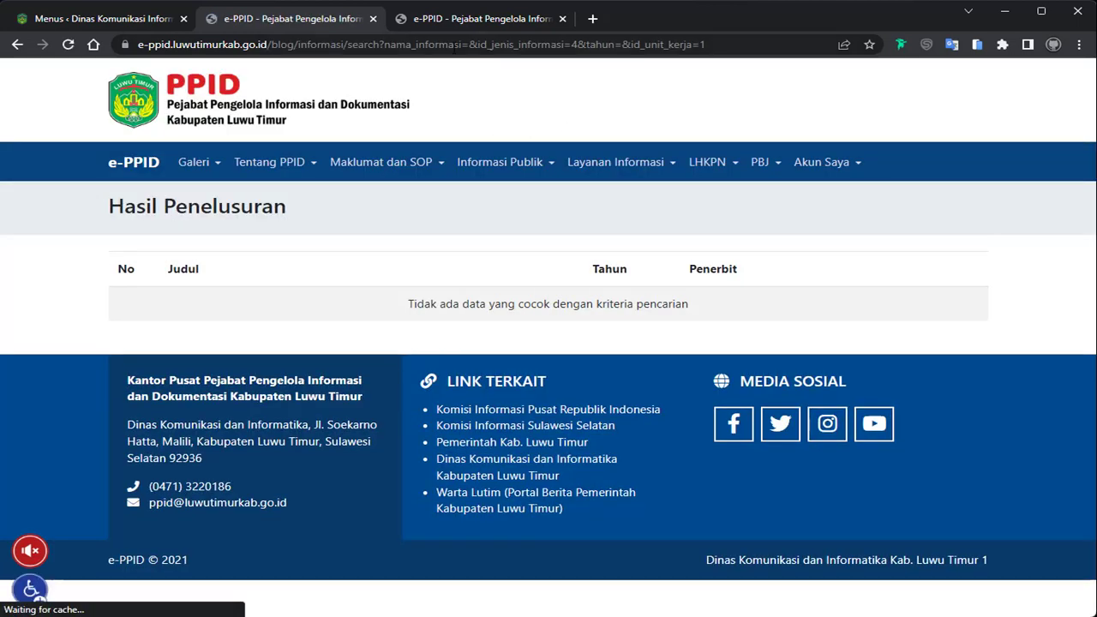
left_click(452, 44)
key("ctrl+c")
Step: Back in the menu editor, paste the copied address as the Informasi Dikecualikan link's URL and add the link to the menu
left_click(103, 18)
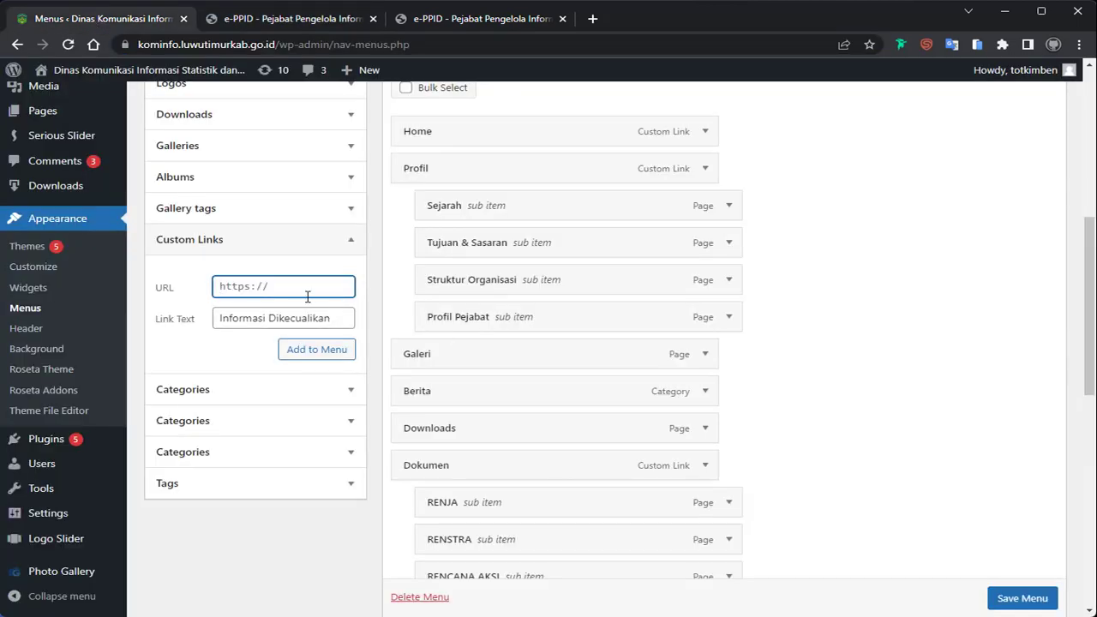
left_click(306, 285)
key("ctrl+v")
left_click(325, 353)
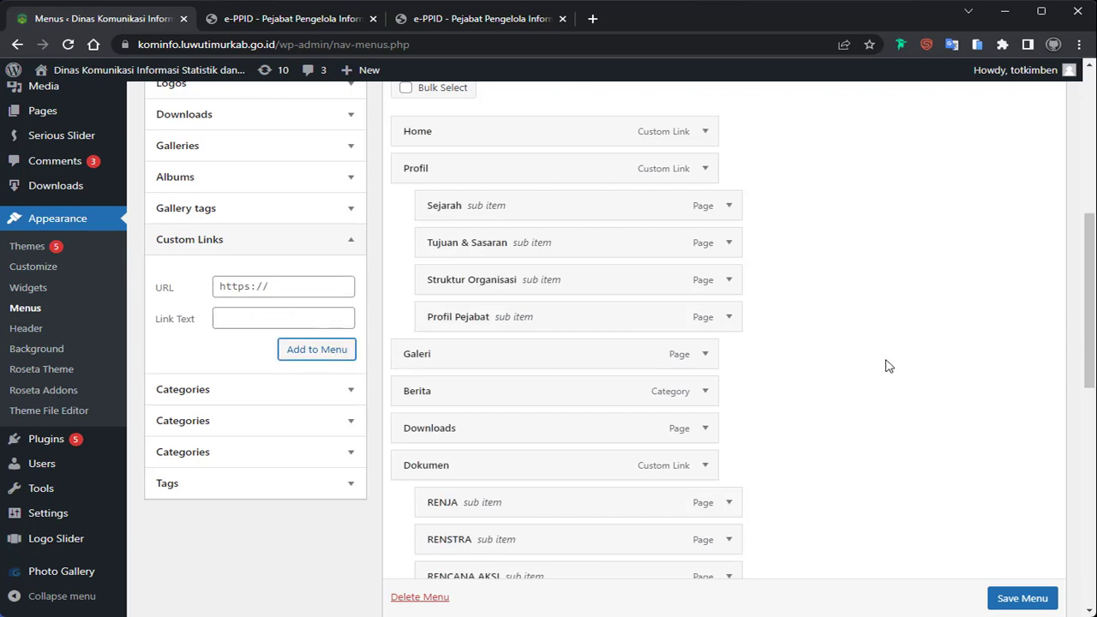
Step: Nest Informasi Dikecualikan under Informasi Publik, below Informasi Setiap Saat, and save the Main Menu
scroll(835, 460, "down", 10)
left_click_drag(472, 486, 521, 480)
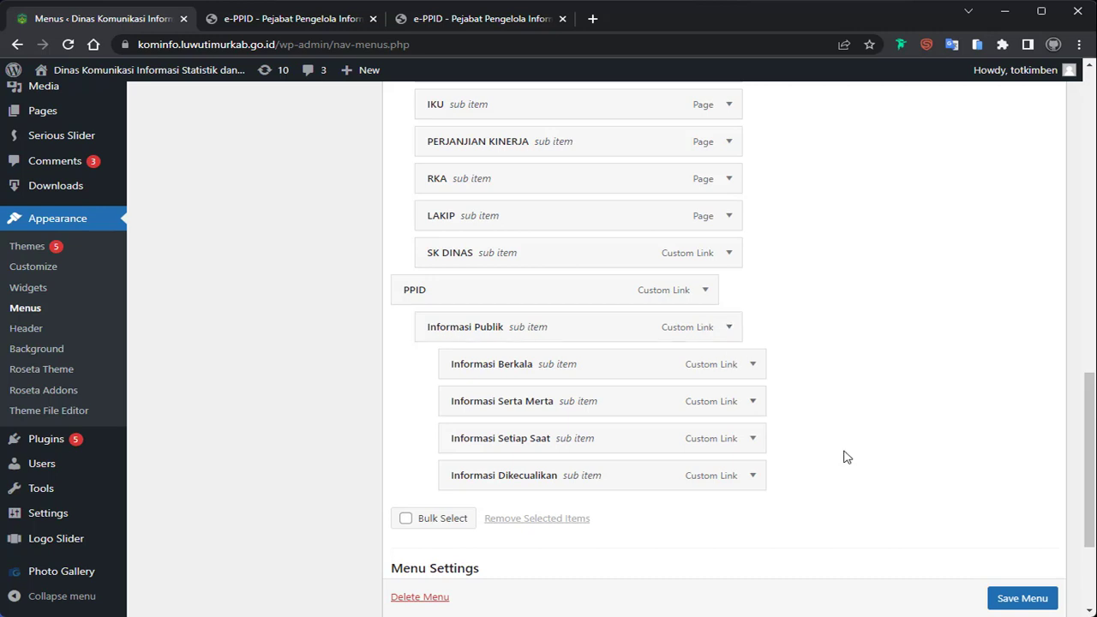
left_click(1021, 598)
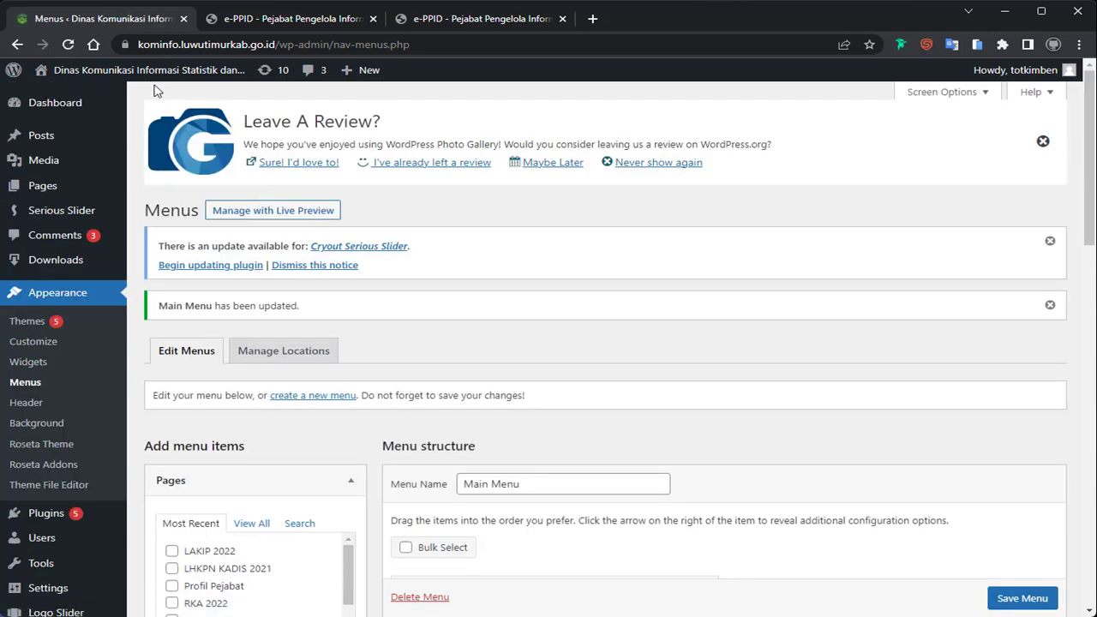
Step: Open the public Kominfo site in a new tab and expand PPID down to the Informasi Publik submenu to check its entries
mouse_move(103, 72)
middle_click(65, 99)
left_click(265, 21)
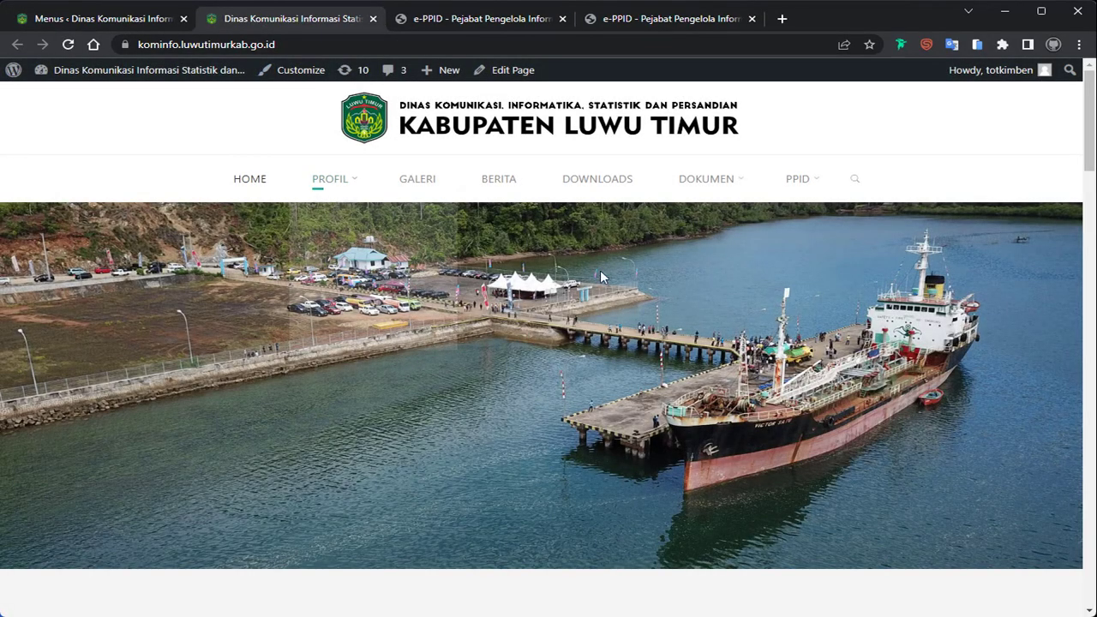
mouse_move(810, 184)
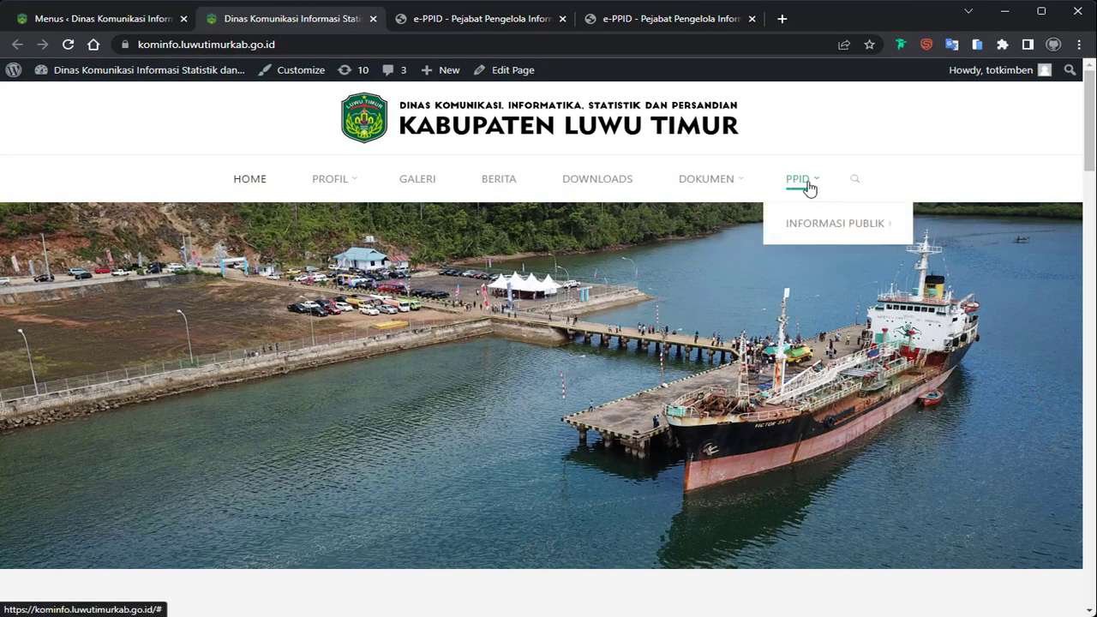
mouse_move(805, 225)
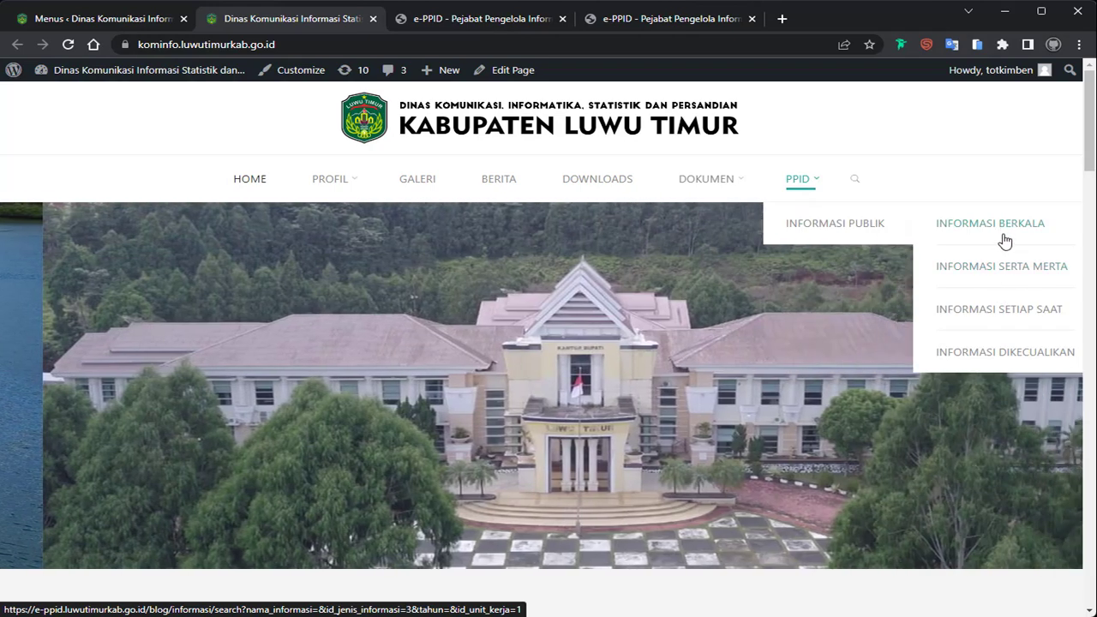
Step: Test the Informasi Berkala and Informasi Serta Merta links from the site's PPID menu
left_click(1004, 235)
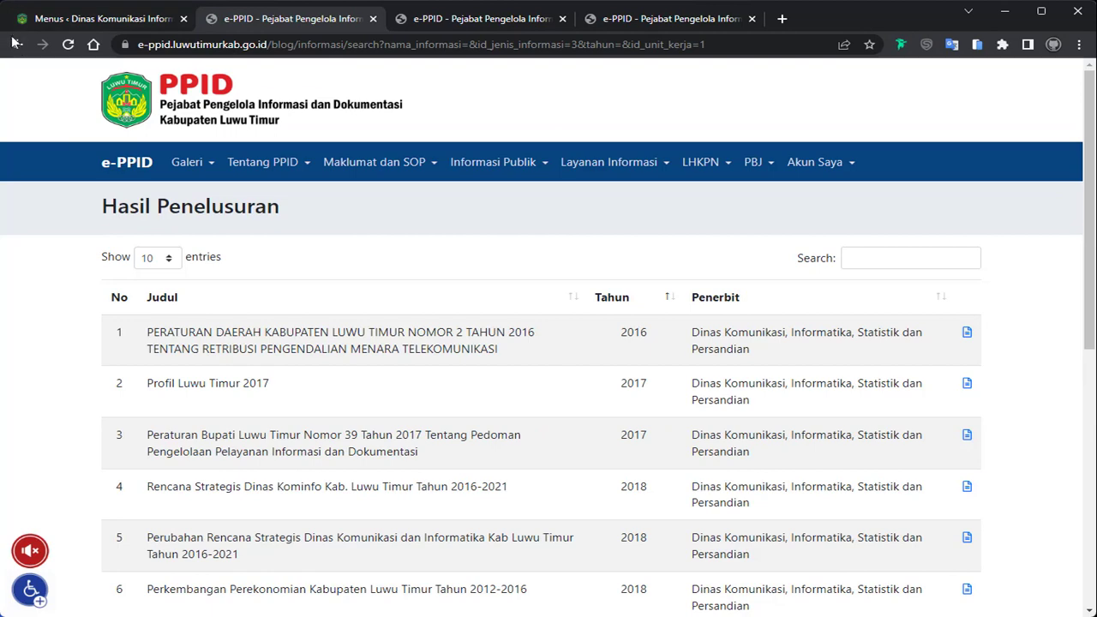
left_click(17, 44)
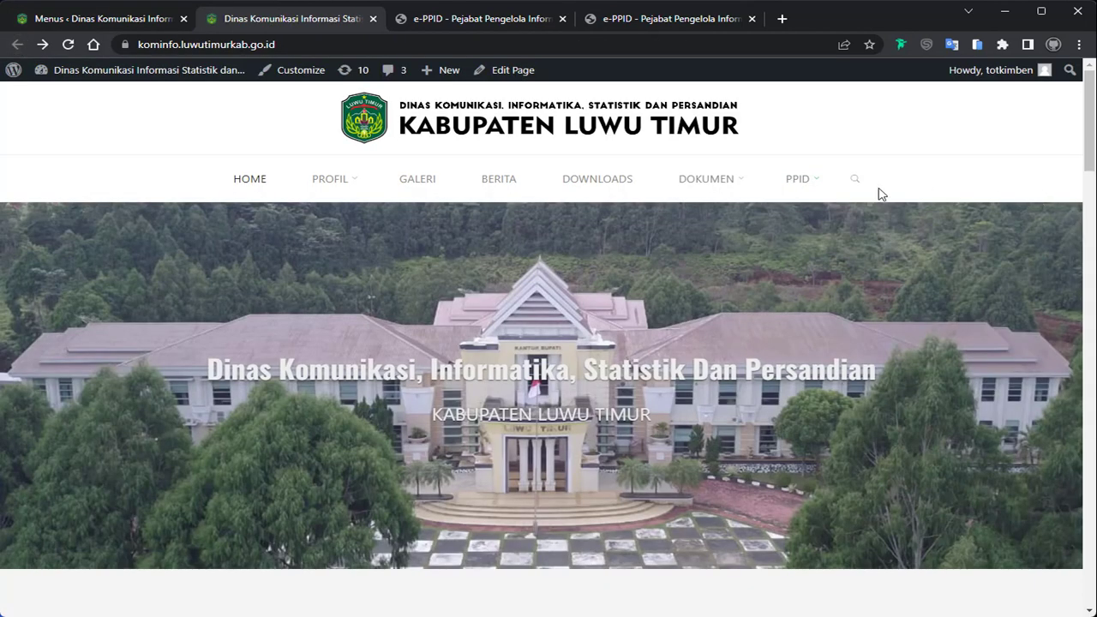
left_click(997, 268)
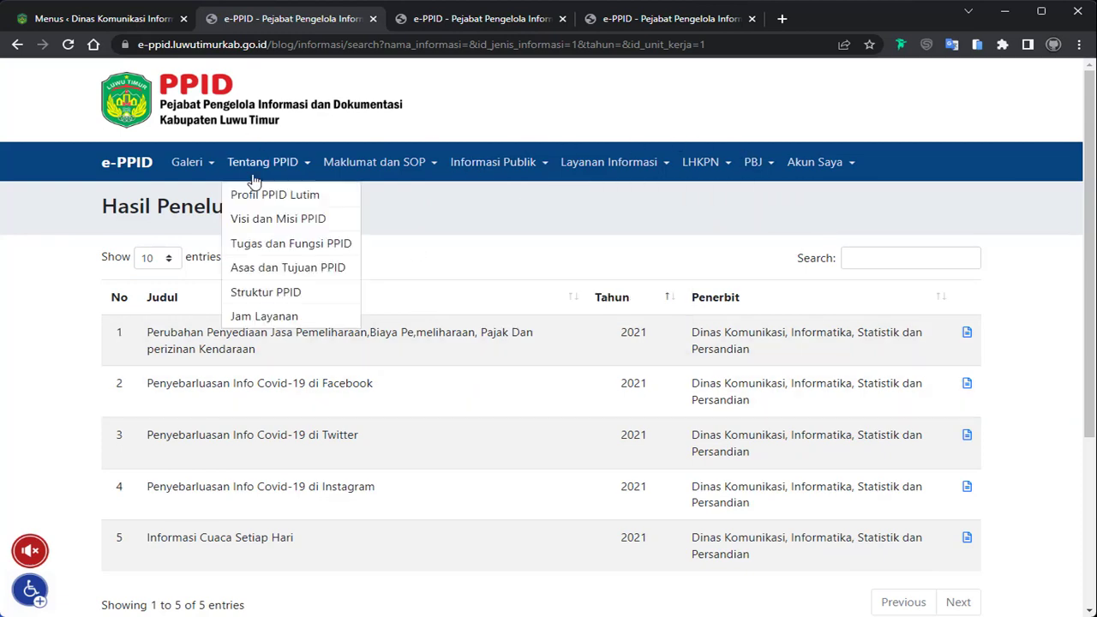
Step: Review the Struktur PPID Pembantu, Maklumat and Jam Pelayanan entries in the structure notes, then return to the menu editor
left_click(128, 22)
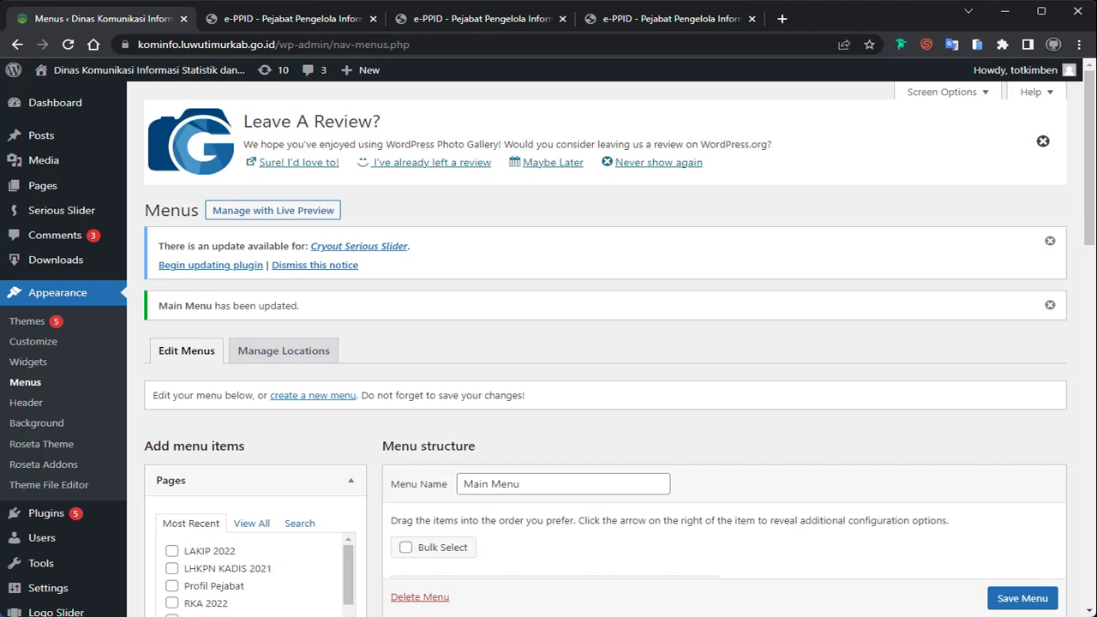
key("alt+Tab")
left_click(913, 225)
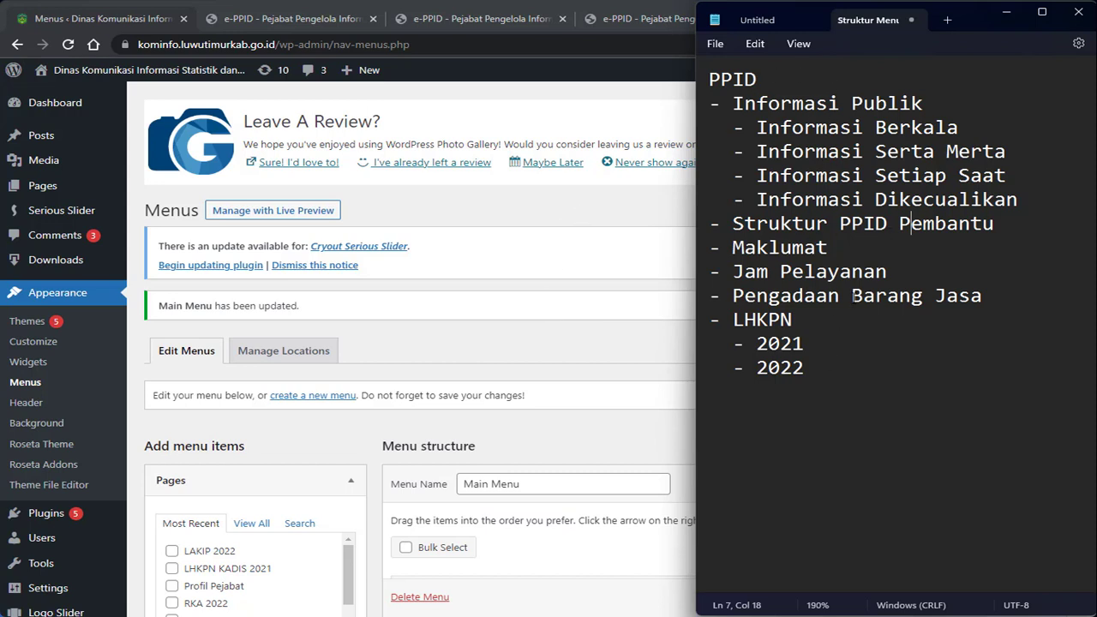
left_click_drag(732, 248, 815, 248)
left_click_drag(755, 222, 980, 223)
left_click(887, 271)
left_click_drag(744, 270, 875, 271)
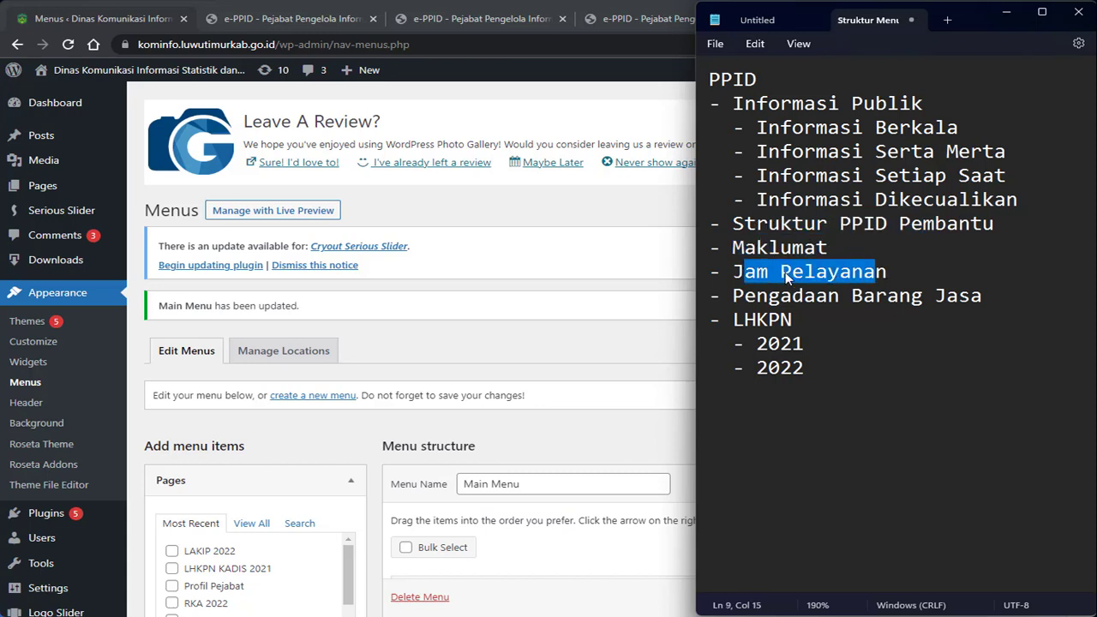
left_click(806, 272)
left_click(616, 208)
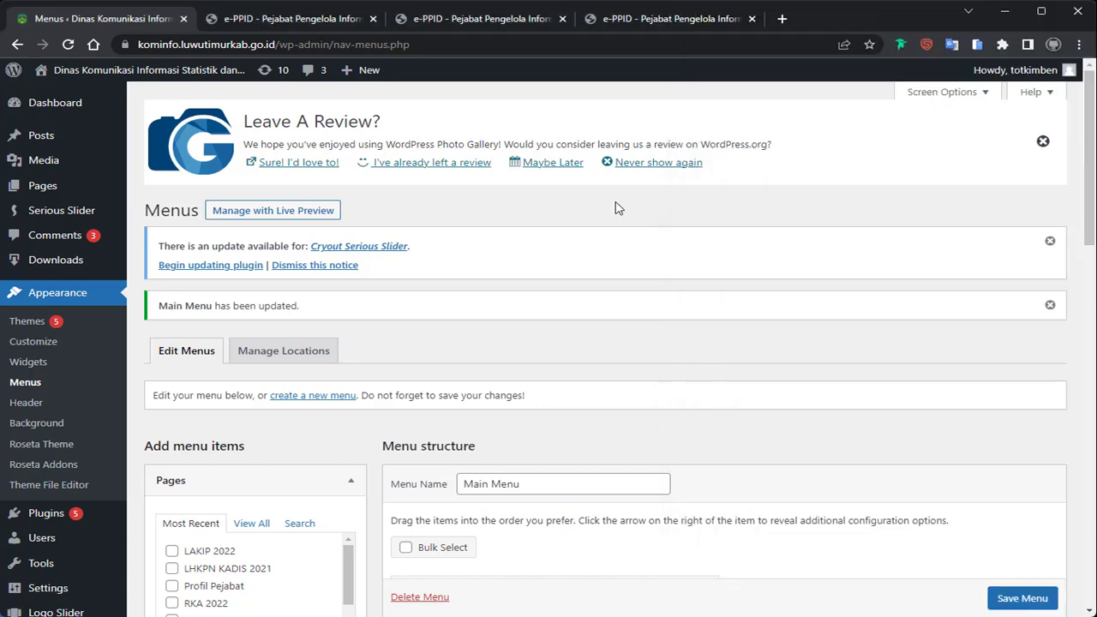